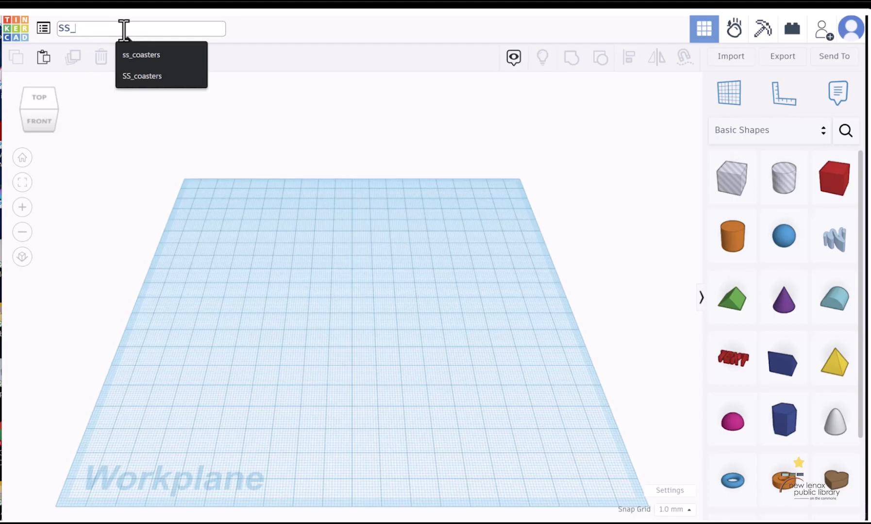
Rename the design as SS_coasters
{"action": "type", "text": "vo"}
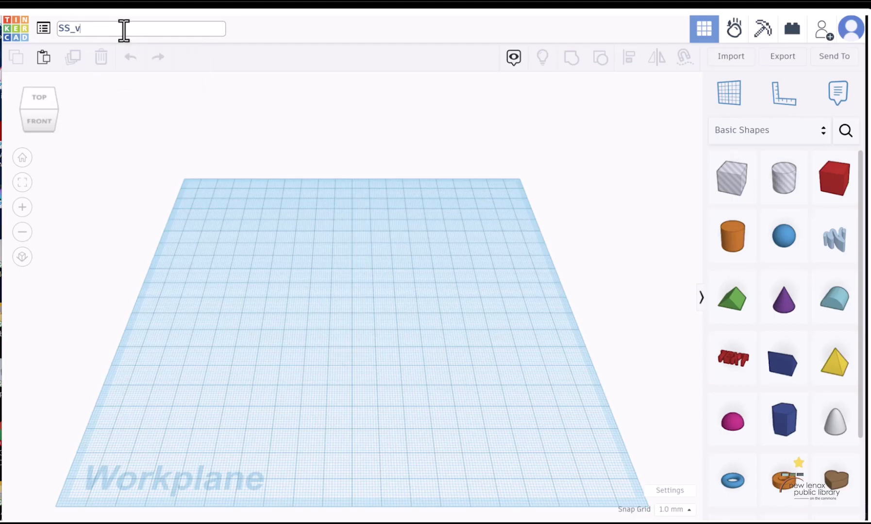
{"action": "key", "text": "BackSpace"}
{"action": "key", "text": "BackSpace"}
{"action": "type", "text": "coasters"}
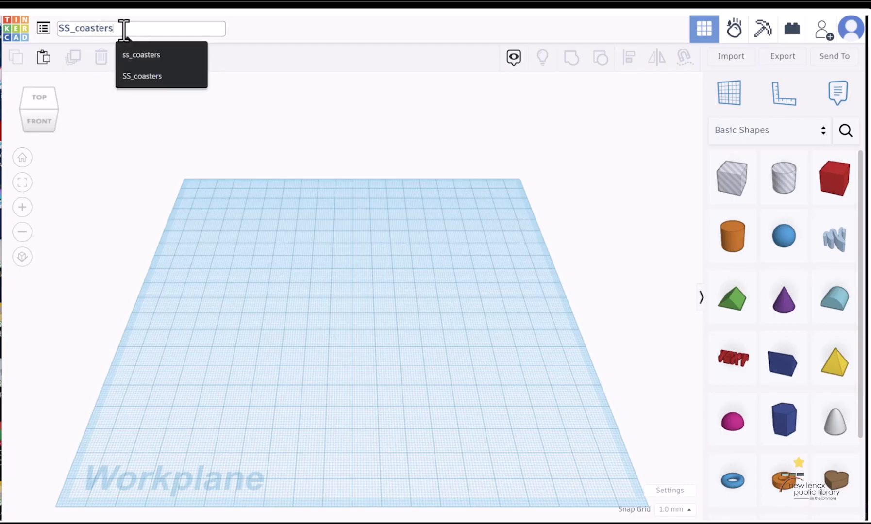
{"action": "left_click", "coordinate": [432, 211]}
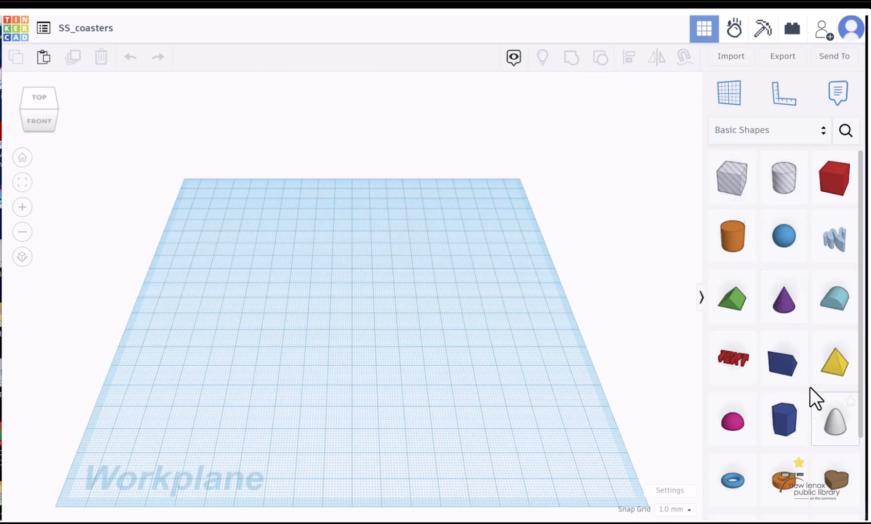
Place a solid cylinder on the workplane and a six-sided polygon to the right of it
{"action": "scroll", "coordinate": [809, 369], "scroll_direction": "down", "scroll_amount": 3}
{"action": "scroll", "coordinate": [825, 382], "scroll_direction": "up", "scroll_amount": 2}
{"action": "scroll", "coordinate": [828, 383], "scroll_direction": "down", "scroll_amount": 1}
{"action": "left_click", "coordinate": [726, 195]}
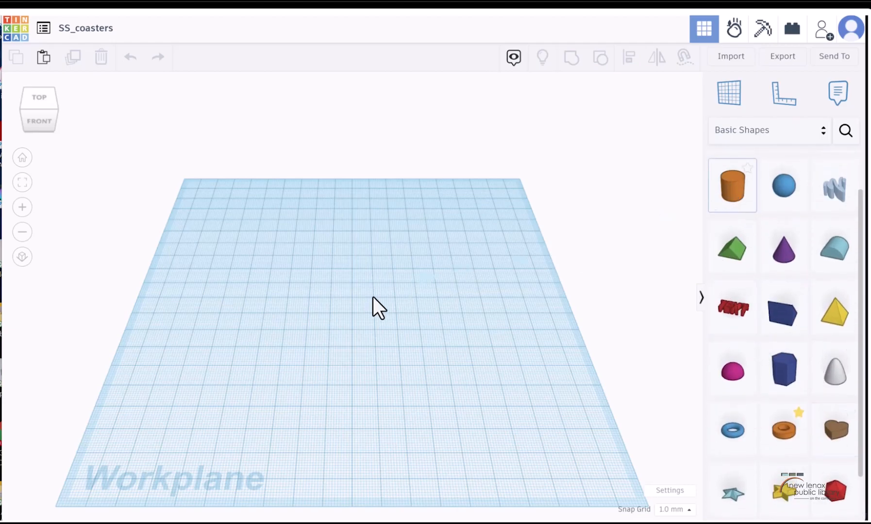
{"action": "left_click", "coordinate": [243, 286]}
{"action": "left_click", "coordinate": [784, 369]}
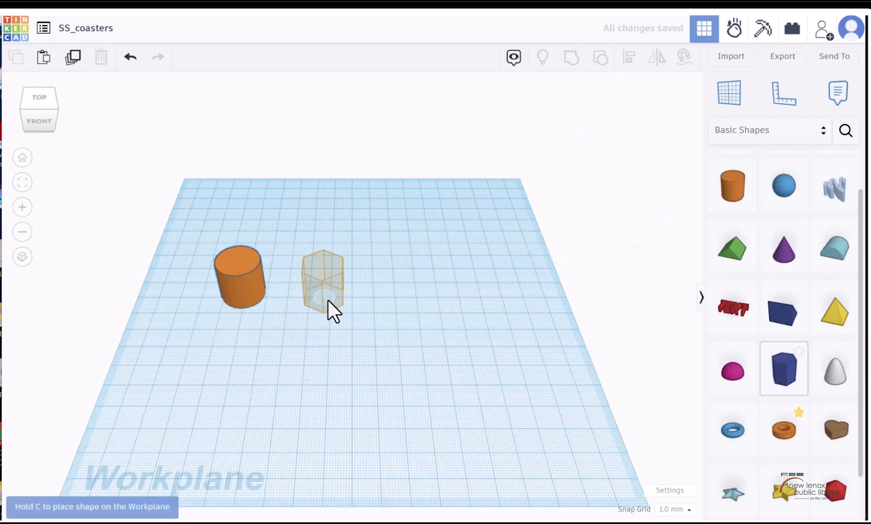
{"action": "left_click", "coordinate": [326, 300]}
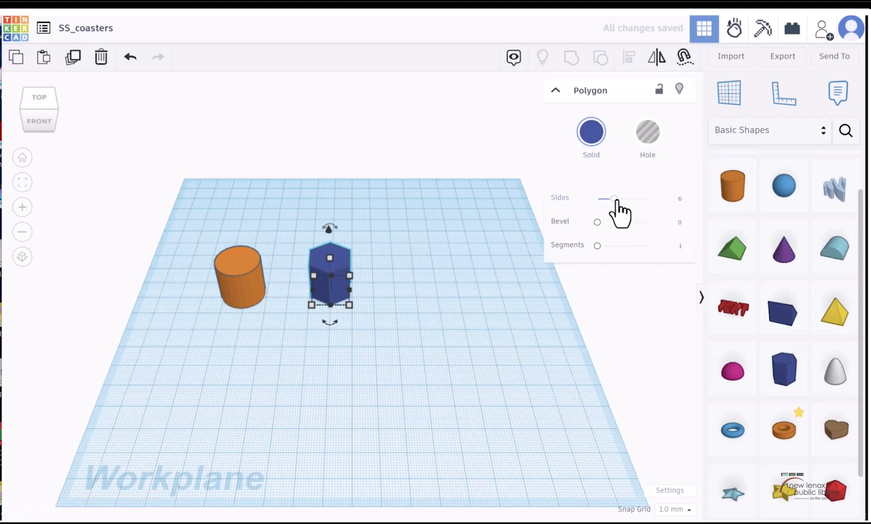
Try the polygon with 12 and 11 sides, and return it to 6 sides
{"action": "left_click_drag", "start_coordinate": [615, 199], "coordinate": [654, 198]}
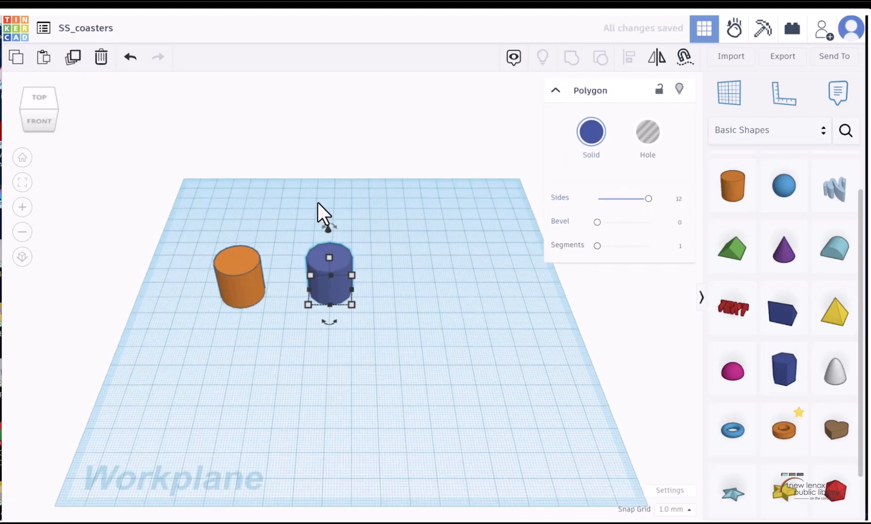
{"action": "scroll", "coordinate": [325, 206], "scroll_direction": "up", "scroll_amount": 2}
{"action": "scroll", "coordinate": [398, 262], "scroll_direction": "up", "scroll_amount": 3}
{"action": "left_click", "coordinate": [640, 198]}
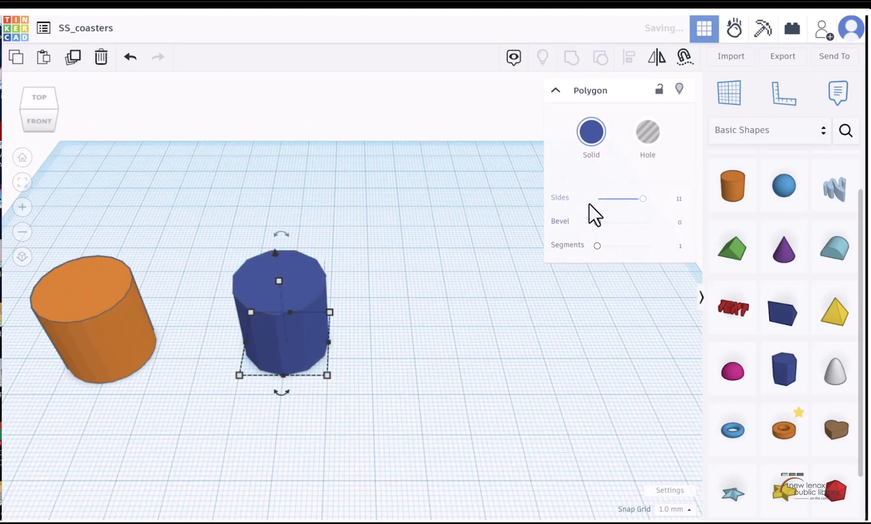
{"action": "left_click_drag", "start_coordinate": [644, 199], "coordinate": [614, 199]}
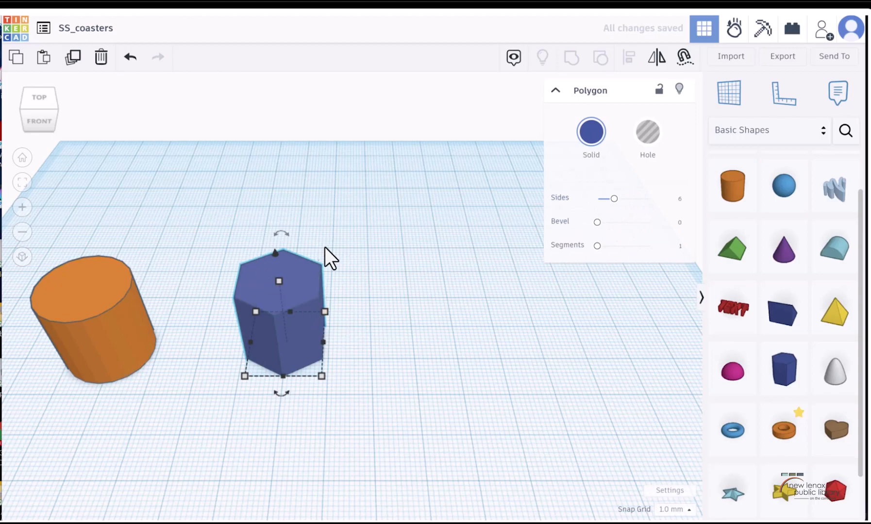
Place a heart shape on the workplane to the right of the polygon
{"action": "left_click_drag", "start_coordinate": [834, 430], "coordinate": [468, 328]}
Smooth the orange cylinder by setting its number of sides to 64
{"action": "left_click", "coordinate": [141, 340]}
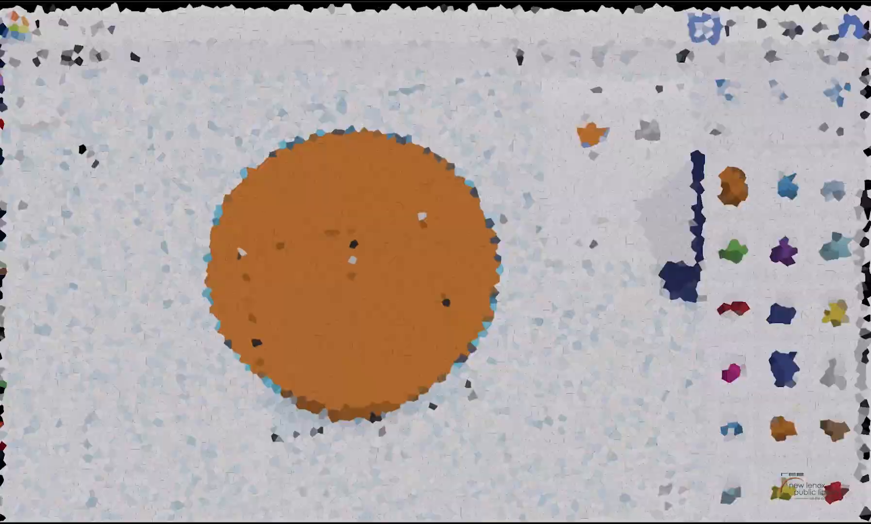
{"action": "left_click", "coordinate": [45, 117]}
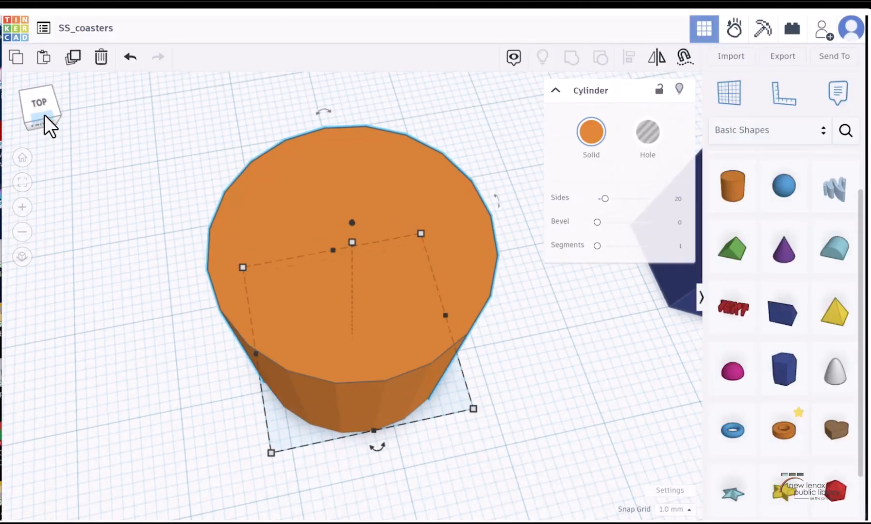
{"action": "left_click_drag", "start_coordinate": [31, 111], "coordinate": [53, 96]}
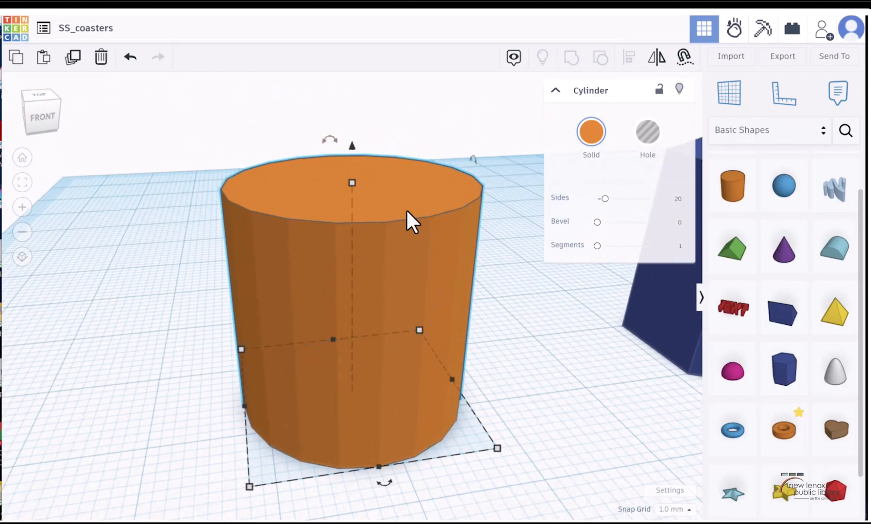
{"action": "left_click_drag", "start_coordinate": [37, 102], "coordinate": [33, 106]}
{"action": "left_click", "coordinate": [33, 106]}
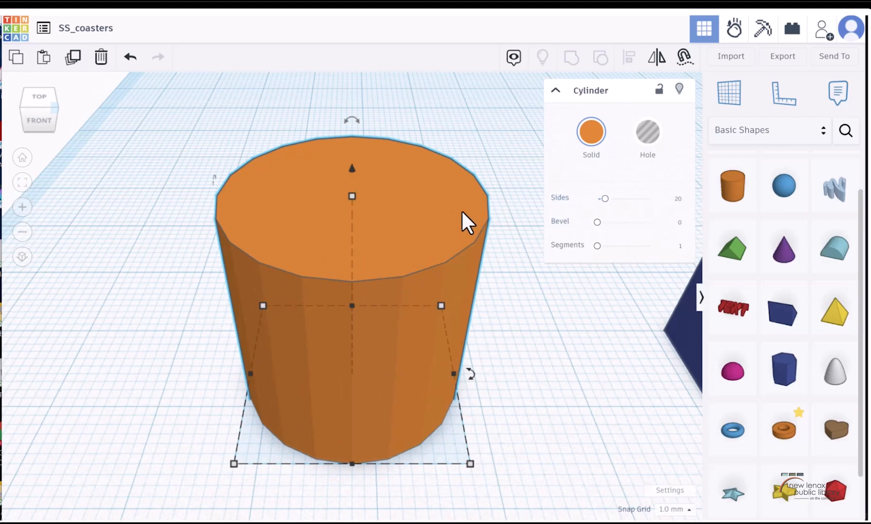
{"action": "left_click_drag", "start_coordinate": [605, 199], "coordinate": [651, 196]}
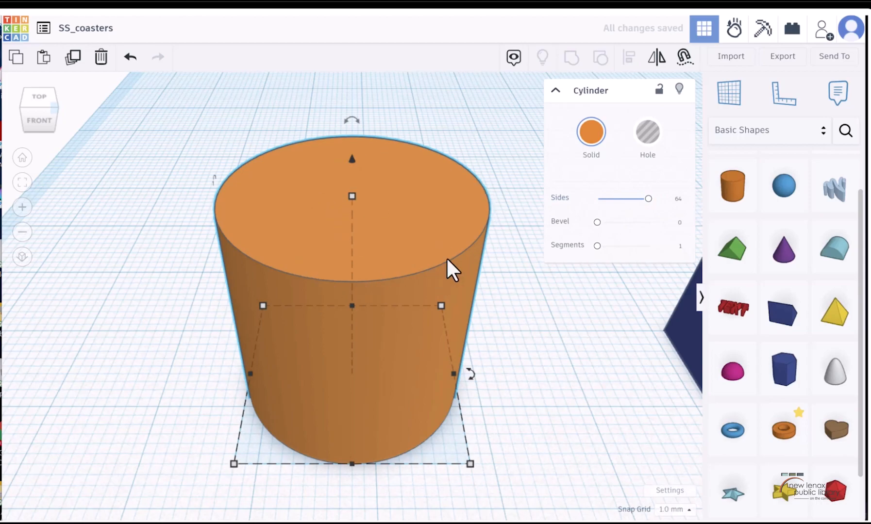
Try the cylinder with 12 sides, and set it back to 64 sides
{"action": "left_click_drag", "start_coordinate": [29, 109], "coordinate": [44, 99]}
{"action": "left_click_drag", "start_coordinate": [647, 200], "coordinate": [488, 214]}
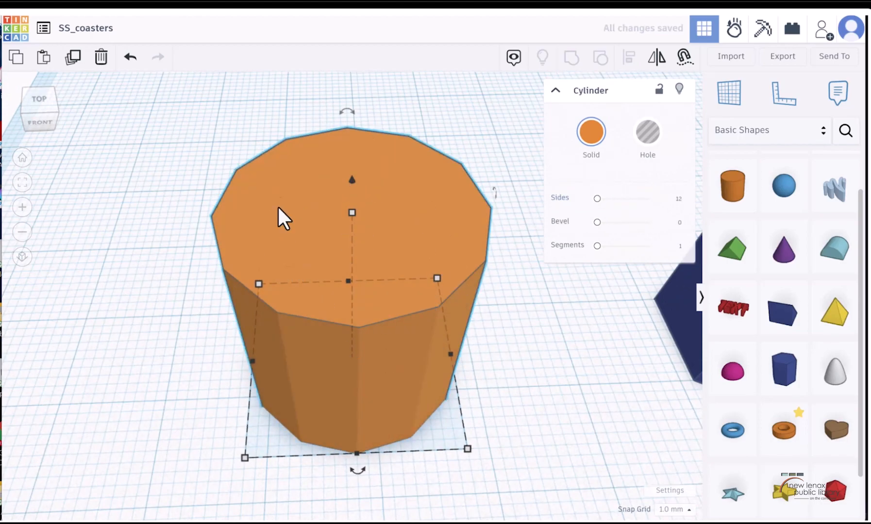
{"action": "scroll", "coordinate": [597, 298], "scroll_direction": "down", "scroll_amount": 5}
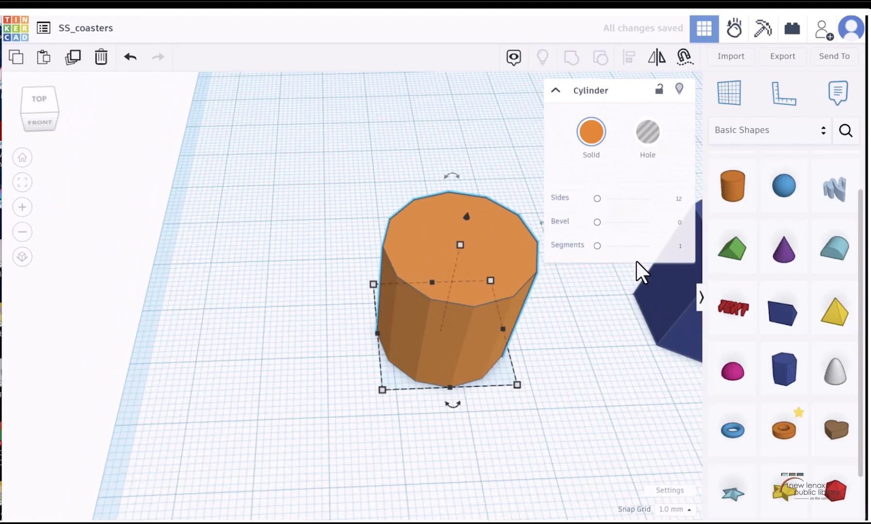
{"action": "scroll", "coordinate": [460, 213], "scroll_direction": "up", "scroll_amount": 5}
{"action": "left_click_drag", "start_coordinate": [597, 199], "coordinate": [650, 198]}
Set the cylinder's height to 3 mm
{"action": "left_click", "coordinate": [34, 105]}
{"action": "left_click", "coordinate": [30, 105]}
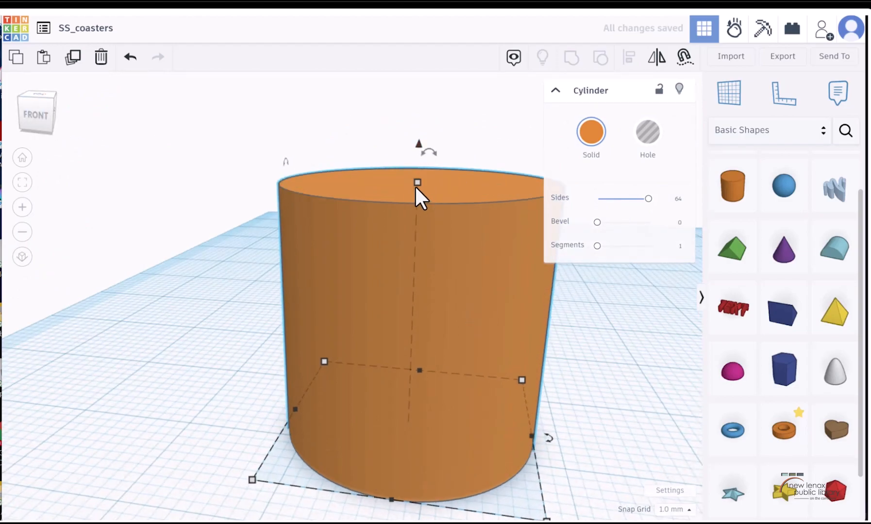
{"action": "mouse_move", "coordinate": [415, 186]}
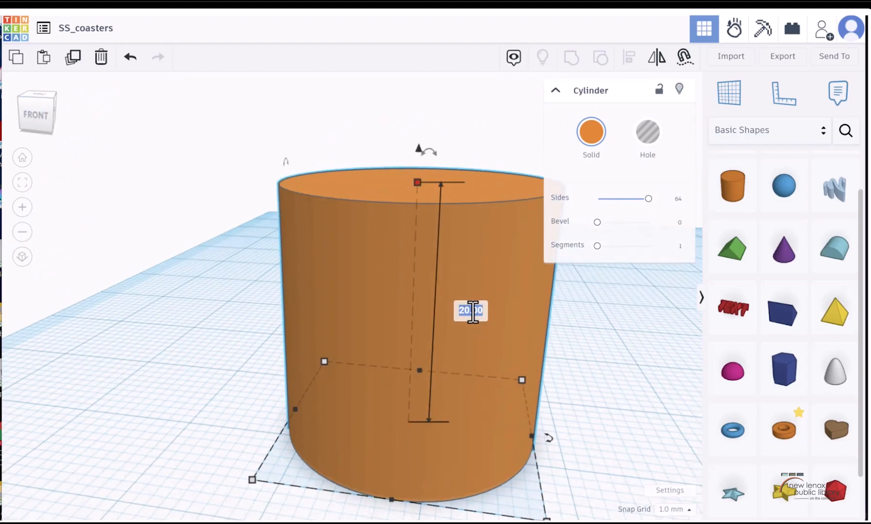
{"action": "scroll", "coordinate": [500, 357], "scroll_direction": "down", "scroll_amount": 3}
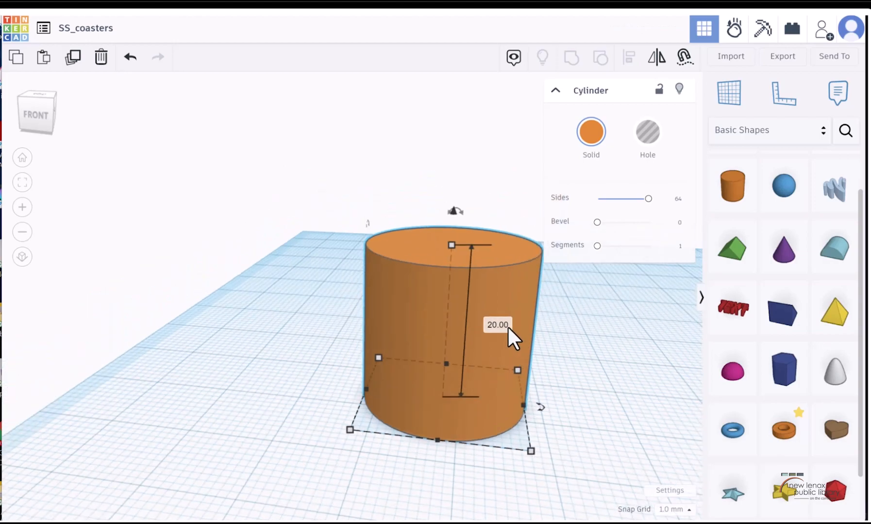
{"action": "type", "text": "5"}
{"action": "key", "text": "Return"}
{"action": "type", "text": "3"}
{"action": "key", "text": "Return"}
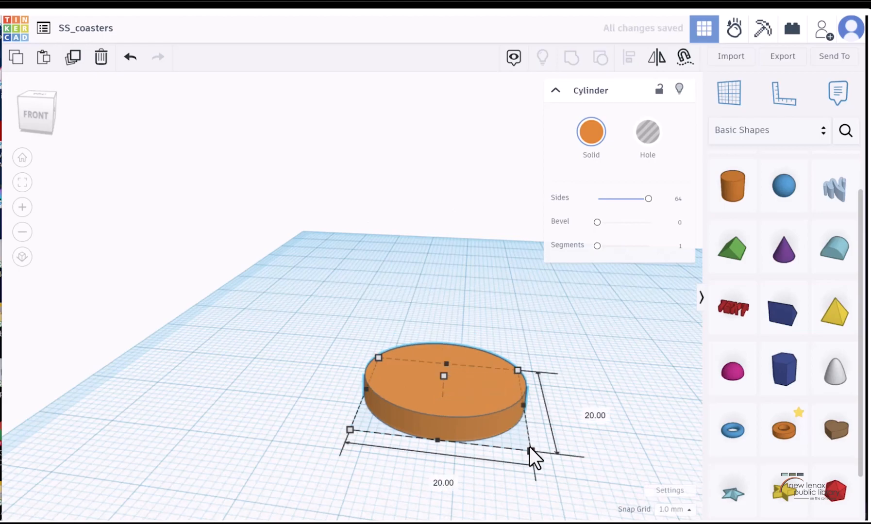
Set the cylinder's length and width to 94 mm each to form a round coaster base
{"action": "type", "text": "9"}
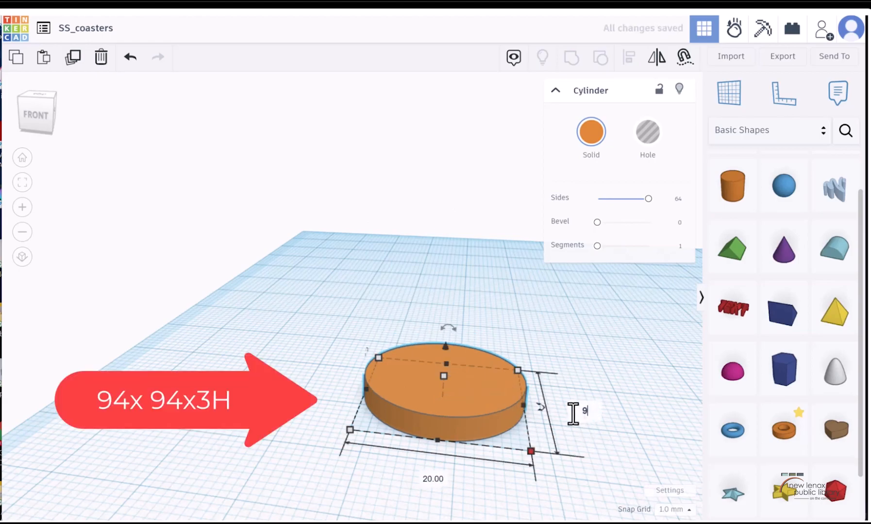
{"action": "type", "text": "4"}
{"action": "key", "text": "Return"}
{"action": "scroll", "coordinate": [517, 378], "scroll_direction": "down", "scroll_amount": 3}
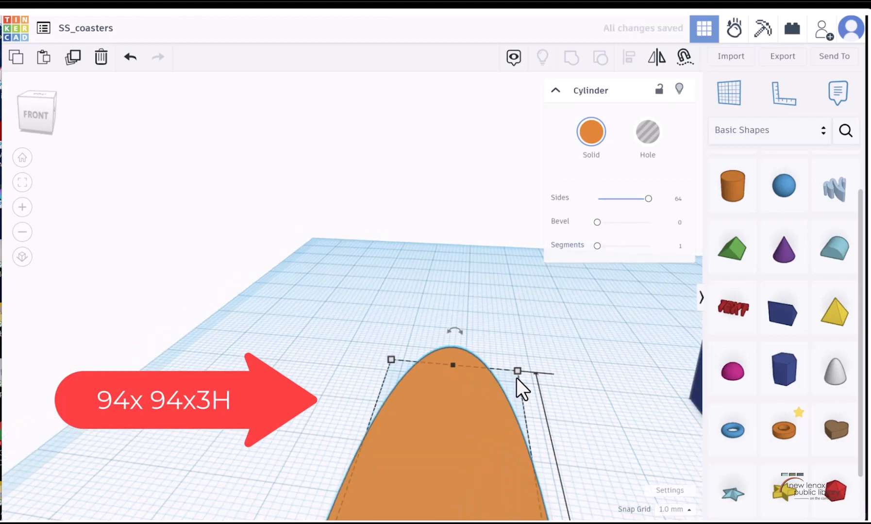
{"action": "scroll", "coordinate": [518, 376], "scroll_direction": "down", "scroll_amount": 3}
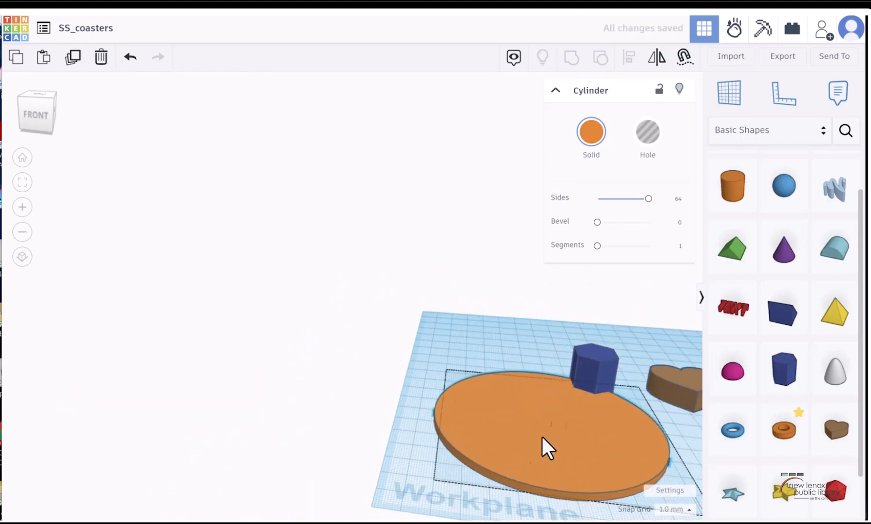
{"action": "left_click_drag", "start_coordinate": [541, 435], "coordinate": [450, 415]}
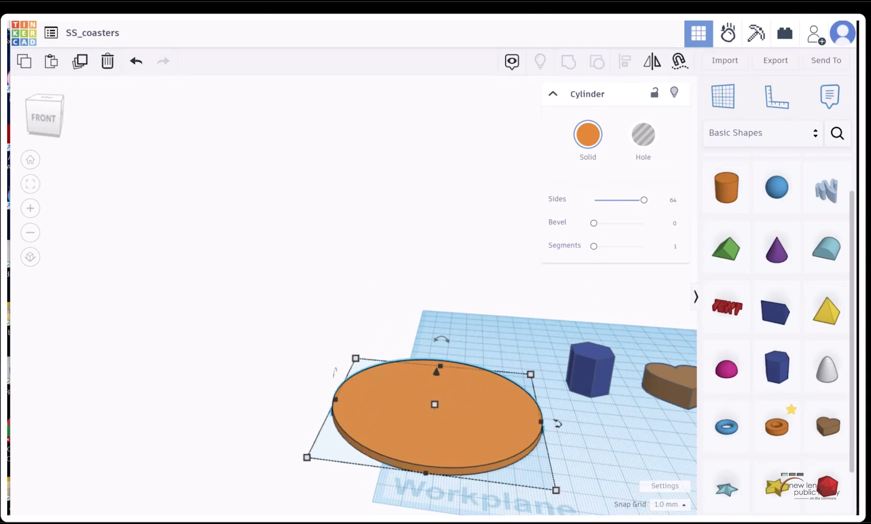
Place a Text shape on the top face of the orange cylinder, near its centre
{"action": "right_click_drag", "start_coordinate": [395, 154], "coordinate": [412, 286]}
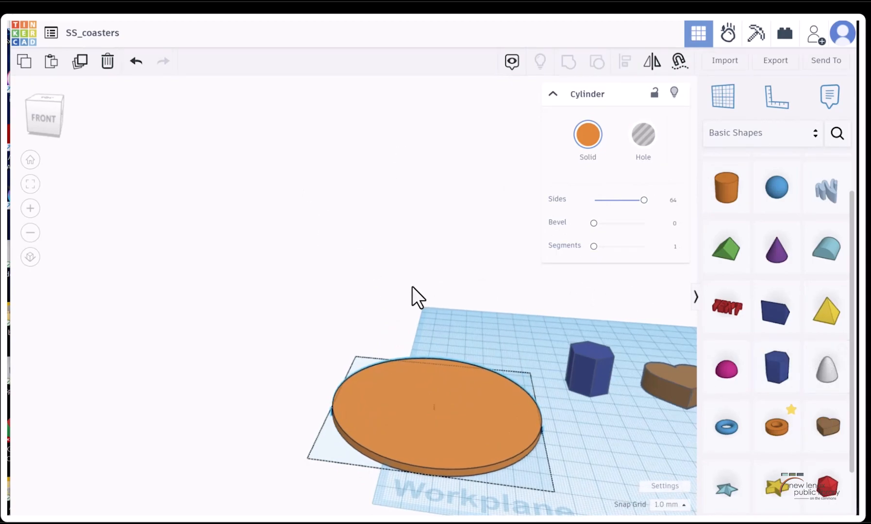
{"action": "left_click", "coordinate": [39, 109]}
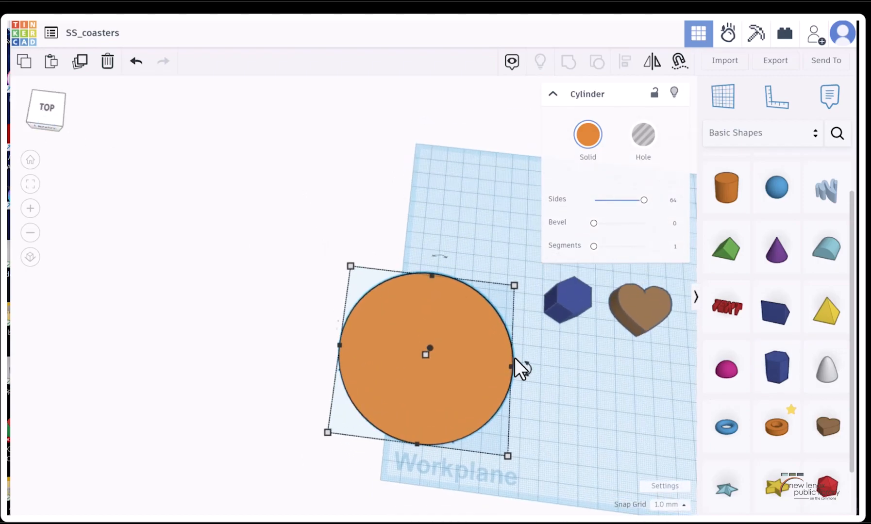
{"action": "scroll", "coordinate": [575, 400], "scroll_direction": "up", "scroll_amount": 3}
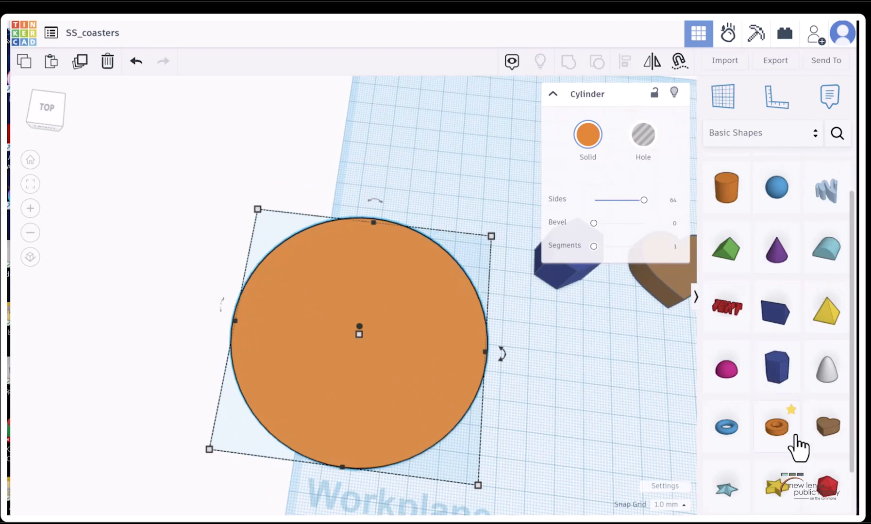
{"action": "left_click_drag", "start_coordinate": [740, 316], "coordinate": [361, 352]}
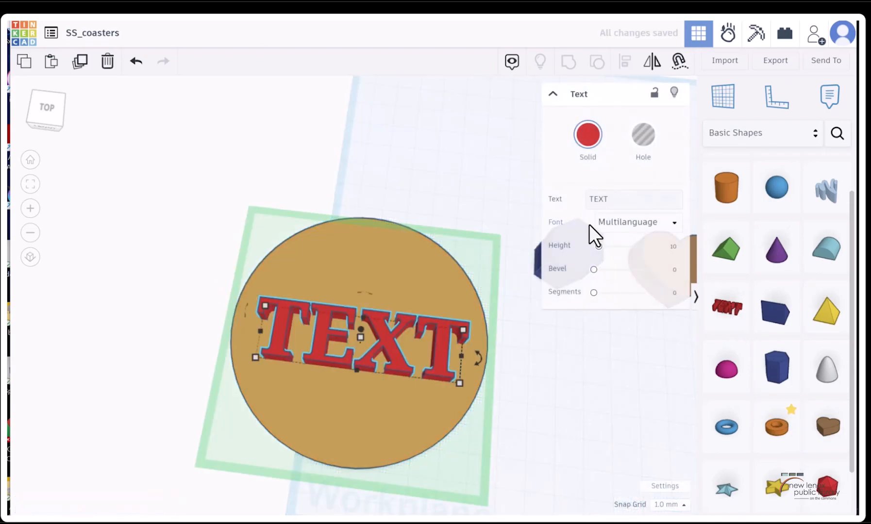
Change the text shape's wording to "Home for the Holidays"
{"action": "double_click", "coordinate": [595, 199]}
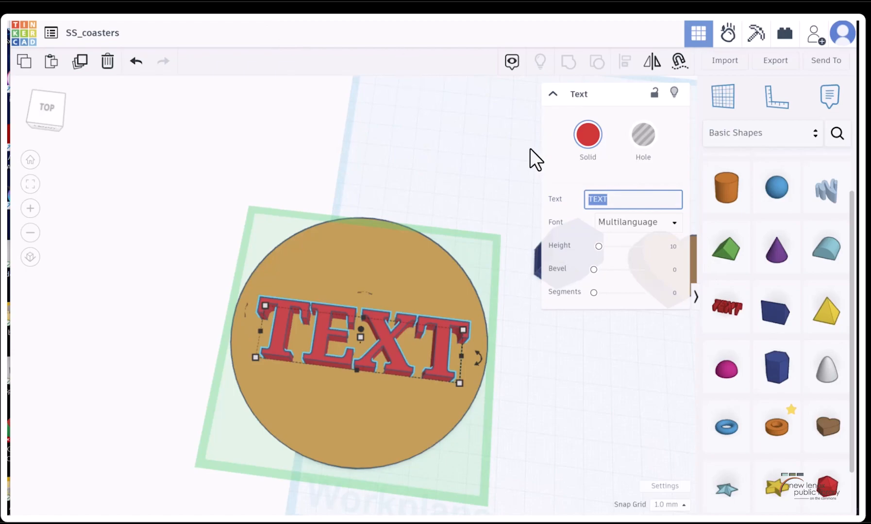
{"action": "type", "text": "Home of"}
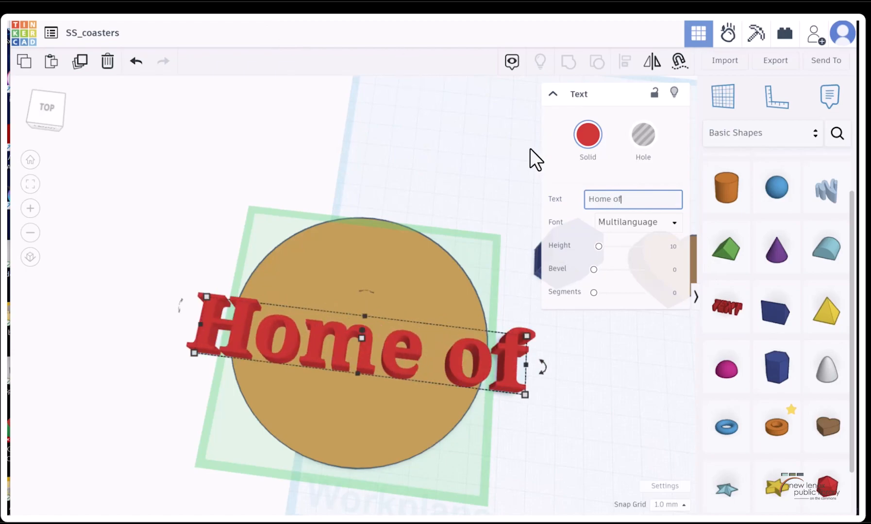
{"action": "key", "text": "BackSpace"}
{"action": "key", "text": "BackSpace"}
{"action": "key", "text": "BackSpace"}
{"action": "type", "text": "for the H"}
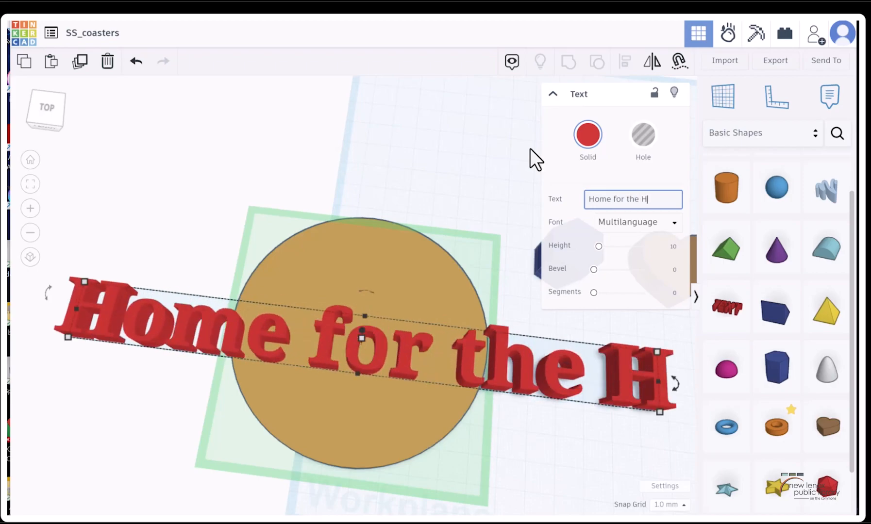
{"action": "type", "text": "olidays"}
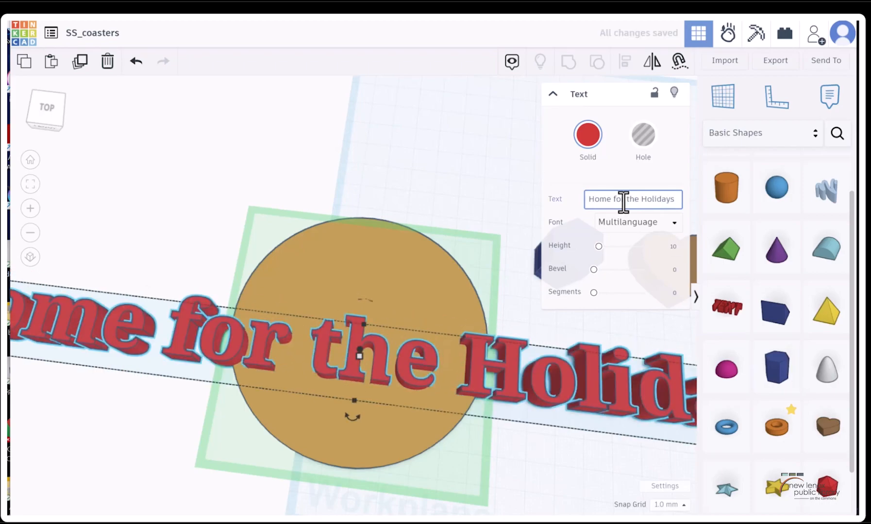
{"action": "scroll", "coordinate": [364, 351], "scroll_direction": "down", "scroll_amount": 3}
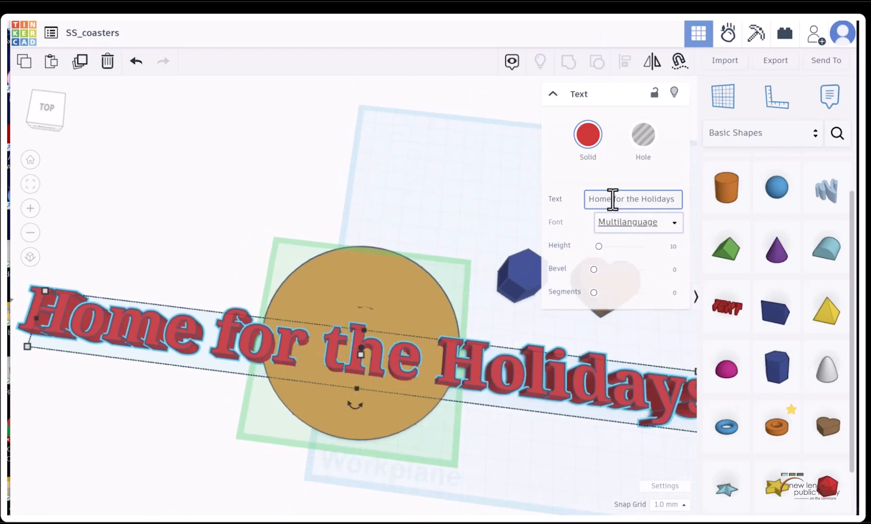
{"action": "scroll", "coordinate": [383, 292], "scroll_direction": "down", "scroll_amount": 2}
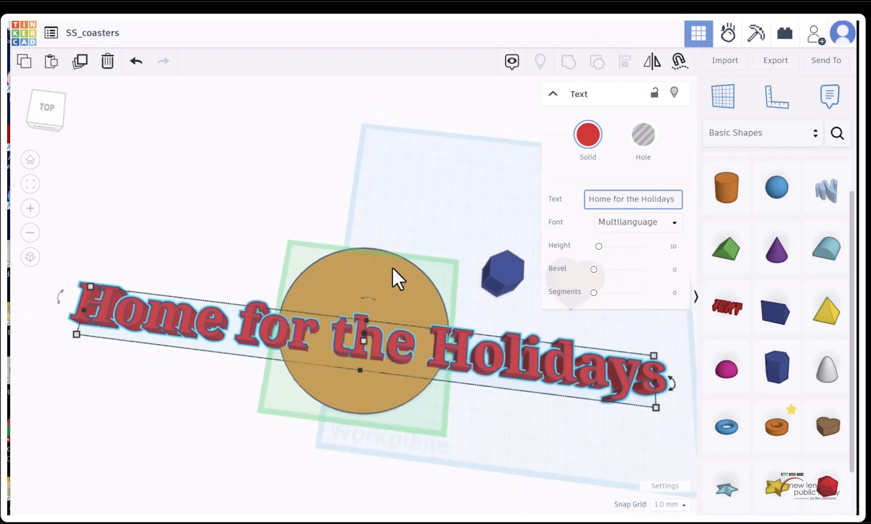
{"action": "left_click", "coordinate": [541, 372]}
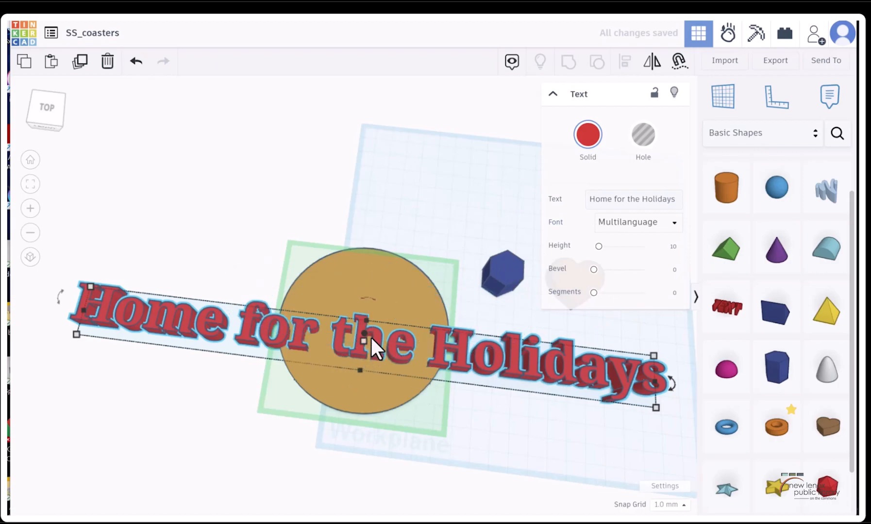
Try scaling the text shape down to about 166 by 37 mm, and undo the resize
{"action": "left_click_drag", "start_coordinate": [654, 408], "coordinate": [375, 388]}
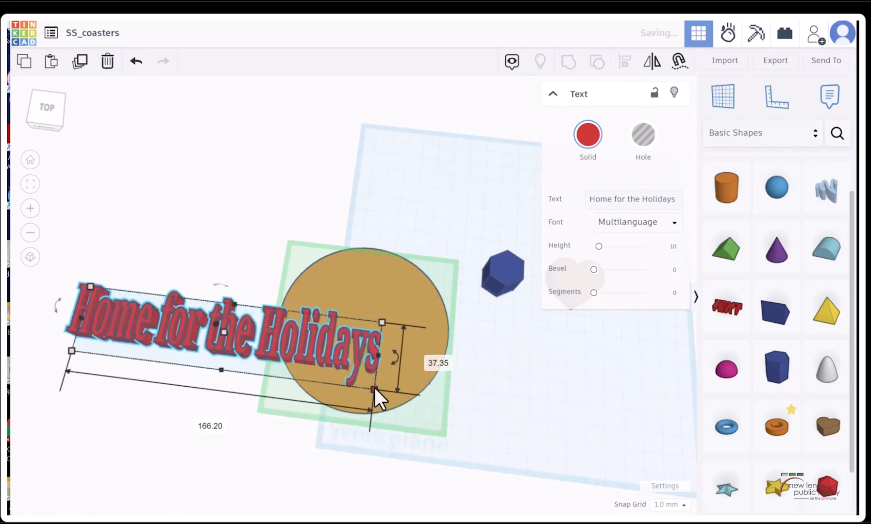
{"action": "left_click", "coordinate": [135, 62]}
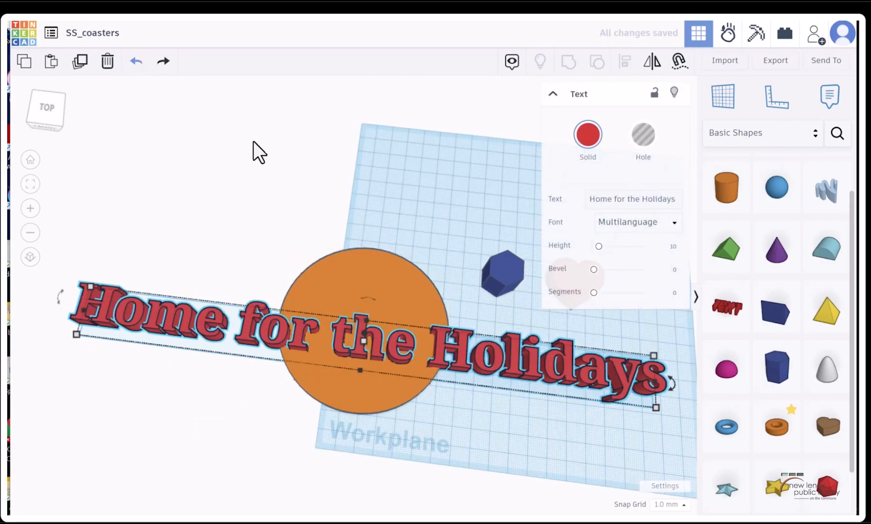
Move the "Home for the Holidays" text down about 31 mm so it crosses the lower part of the round base
{"action": "left_click", "coordinate": [80, 62]}
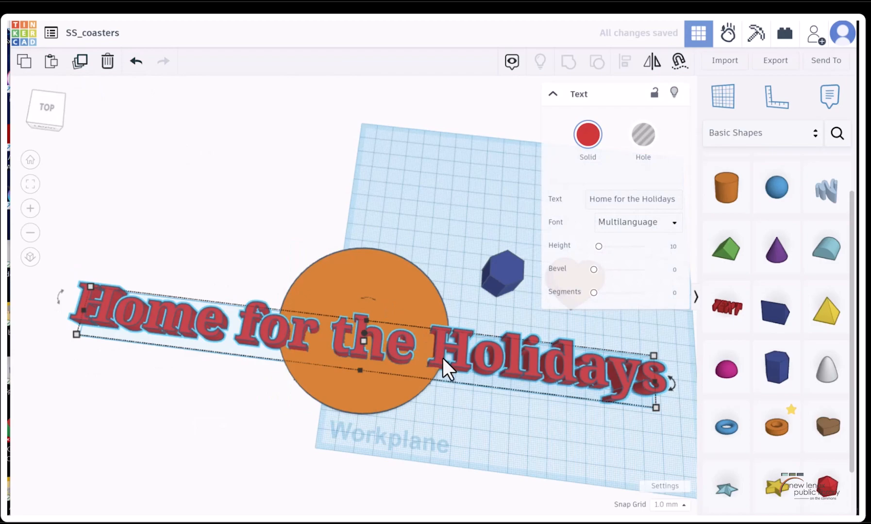
{"action": "left_click_drag", "start_coordinate": [450, 401], "coordinate": [450, 402]}
{"action": "left_click_drag", "start_coordinate": [459, 354], "coordinate": [449, 412]}
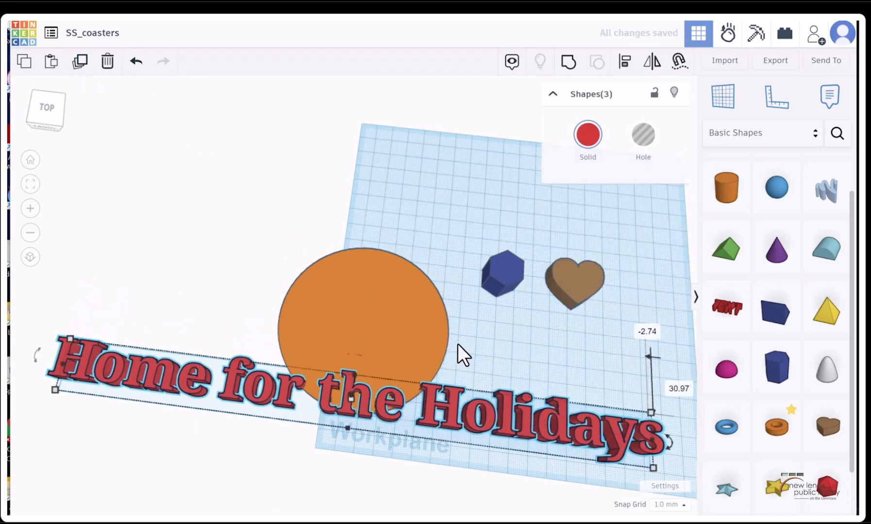
{"action": "left_click", "coordinate": [456, 346]}
Duplicate the text and move the copy up to the upper part of the round base
{"action": "left_click", "coordinate": [432, 403]}
{"action": "key", "text": "ctrl+d"}
{"action": "key", "text": "Up"}
{"action": "key", "text": "Up"}
{"action": "key", "text": "Up"}
{"action": "key", "text": "Up"}
{"action": "key", "text": "Up"}
{"action": "key", "text": "Up"}
{"action": "key", "text": "Up"}
{"action": "key", "text": "Up"}
{"action": "key", "text": "Up"}
{"action": "key", "text": "Up"}
{"action": "key", "text": "Up"}
{"action": "key", "text": "Up"}
{"action": "key", "text": "Up"}
{"action": "key", "text": "Up"}
{"action": "key", "text": "Up"}
{"action": "key", "text": "Up"}
{"action": "key", "text": "Up"}
{"action": "key", "text": "Up"}
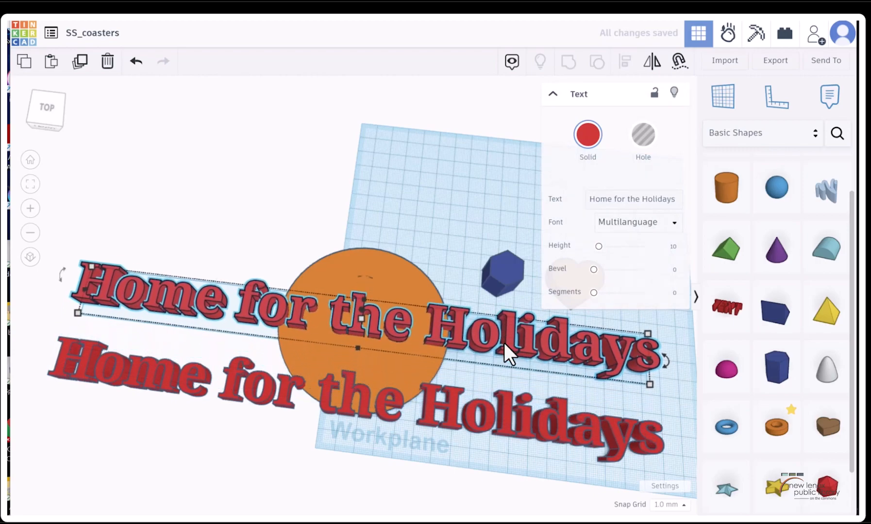
Duplicate the lowest text again and move this copy up between the other two lines
{"action": "left_click", "coordinate": [456, 393]}
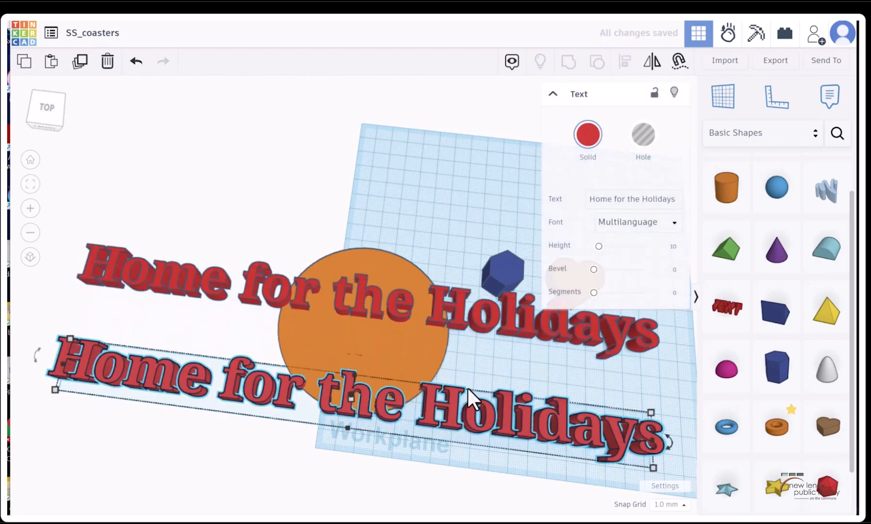
{"action": "key", "text": "ctrl+d"}
{"action": "key", "text": "Up"}
{"action": "key", "text": "Up"}
{"action": "key", "text": "Up"}
{"action": "key", "text": "Up"}
{"action": "key", "text": "Up"}
{"action": "key", "text": "Up"}
{"action": "key", "text": "Up"}
{"action": "key", "text": "Up"}
{"action": "key", "text": "Up"}
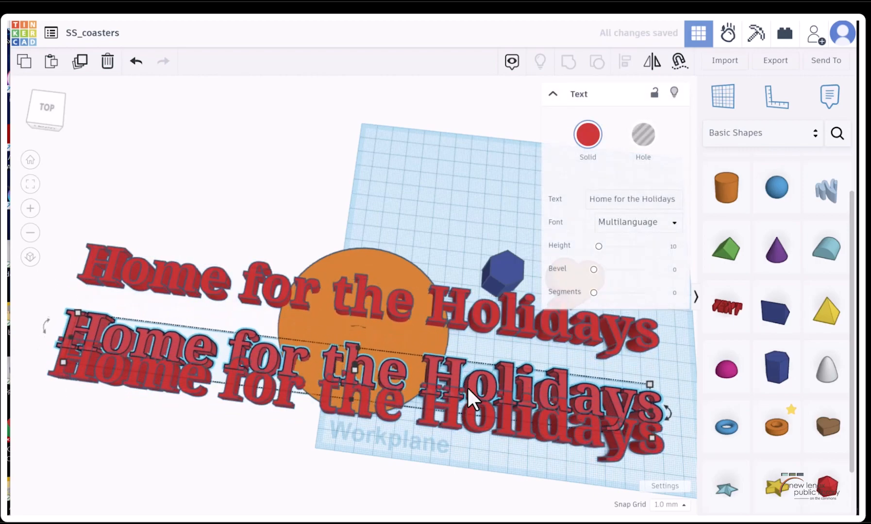
Shorten the wording of the uppermost text line to "Home"
{"action": "left_click", "coordinate": [446, 307]}
{"action": "left_click_drag", "start_coordinate": [610, 199], "coordinate": [672, 199]}
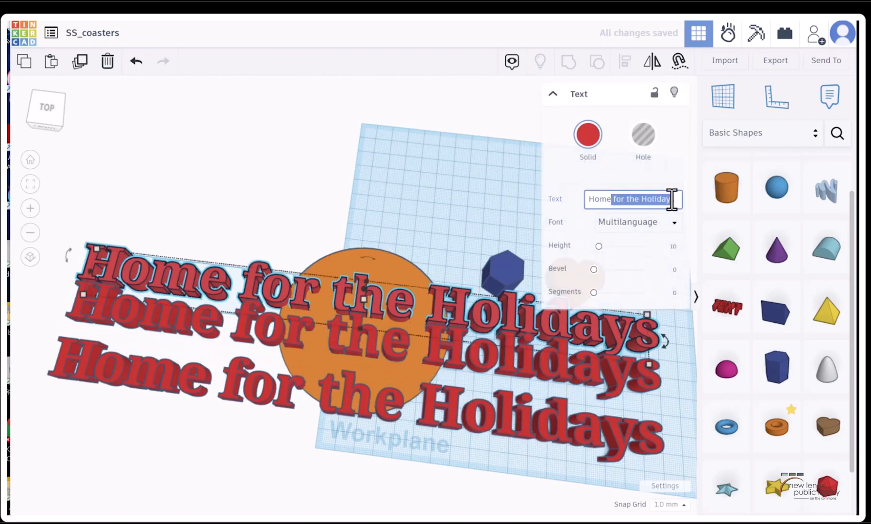
{"action": "key", "text": "BackSpace"}
{"action": "left_click", "coordinate": [137, 61]}
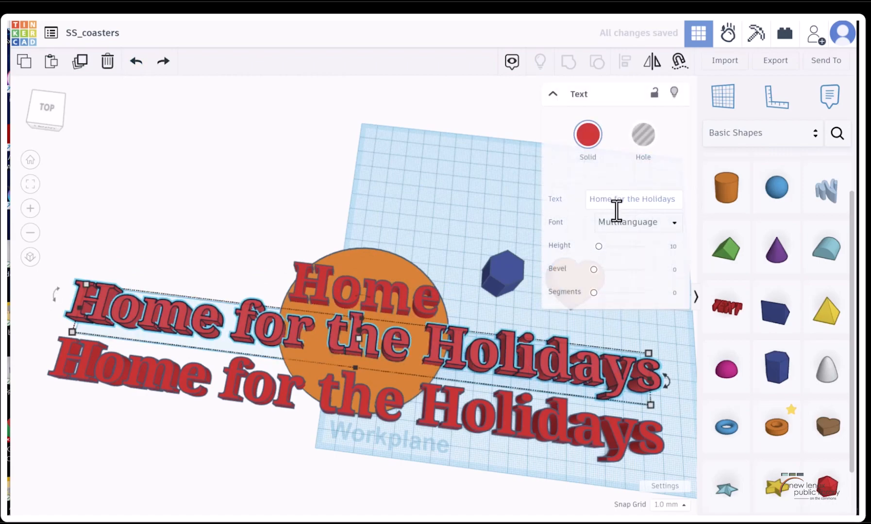
Reduce the wording of the middle text line to "for the"
{"action": "left_click_drag", "start_coordinate": [611, 199], "coordinate": [586, 198]}
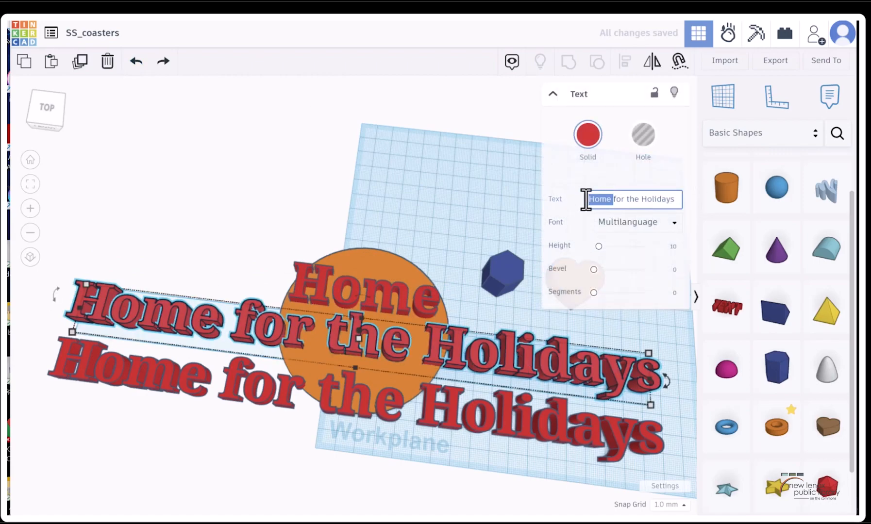
{"action": "key", "text": "BackSpace"}
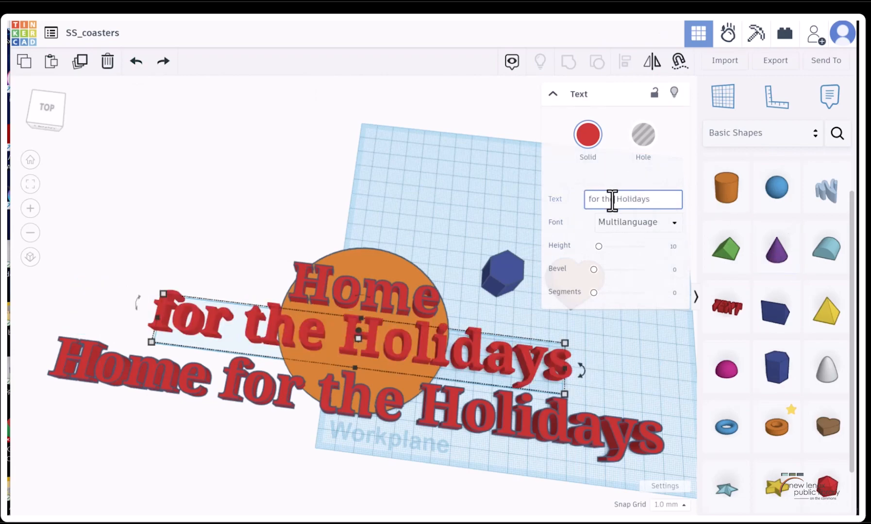
{"action": "left_click_drag", "start_coordinate": [615, 199], "coordinate": [661, 196]}
{"action": "key", "text": "BackSpace"}
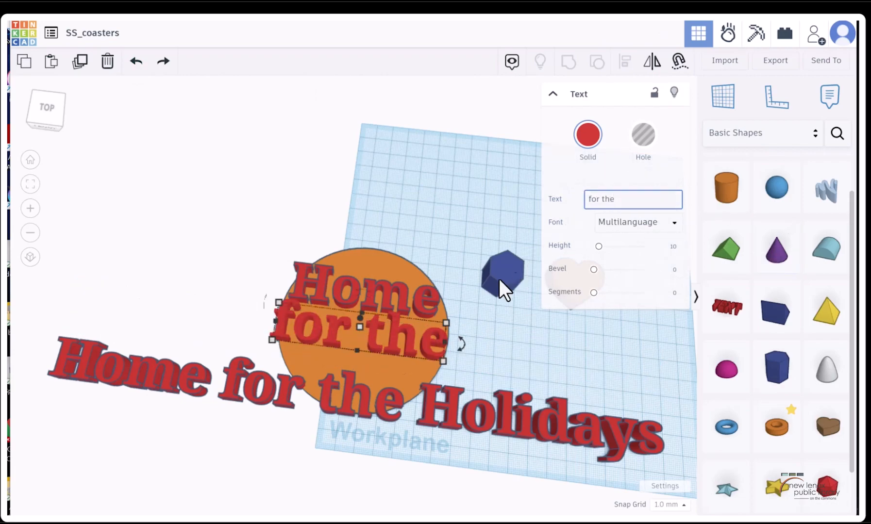
Reduce the wording of the lowest text line to "Holidays"
{"action": "left_click", "coordinate": [501, 423]}
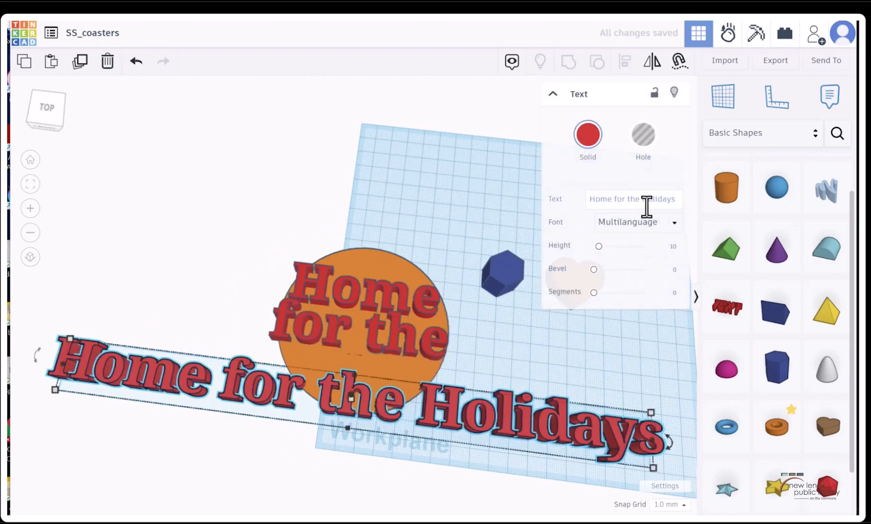
{"action": "left_click_drag", "start_coordinate": [641, 199], "coordinate": [576, 196]}
{"action": "left_click", "coordinate": [576, 188]}
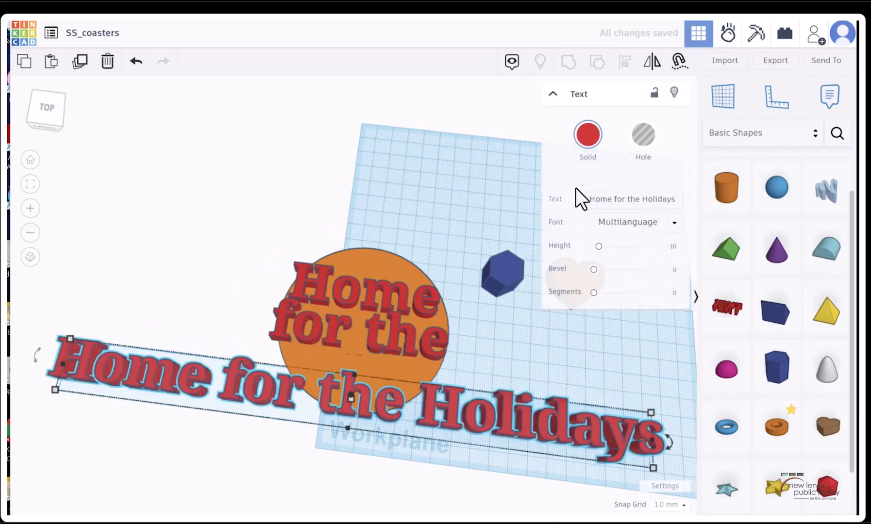
{"action": "left_click", "coordinate": [640, 201]}
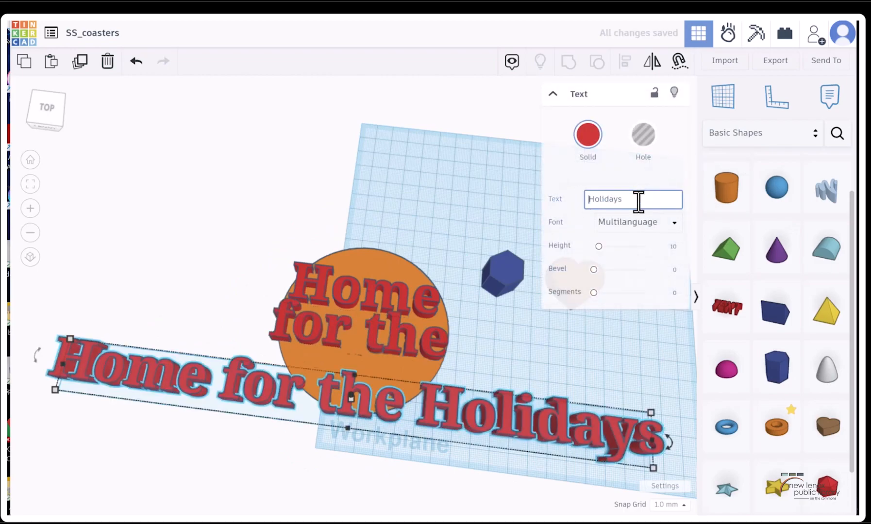
{"action": "key", "text": "BackSpace"}
{"action": "left_click", "coordinate": [392, 332]}
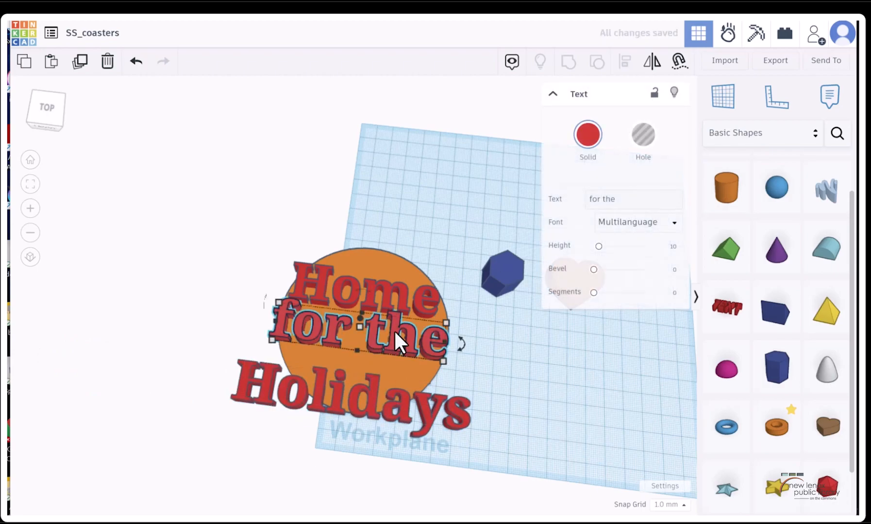
{"action": "left_click", "coordinate": [374, 290]}
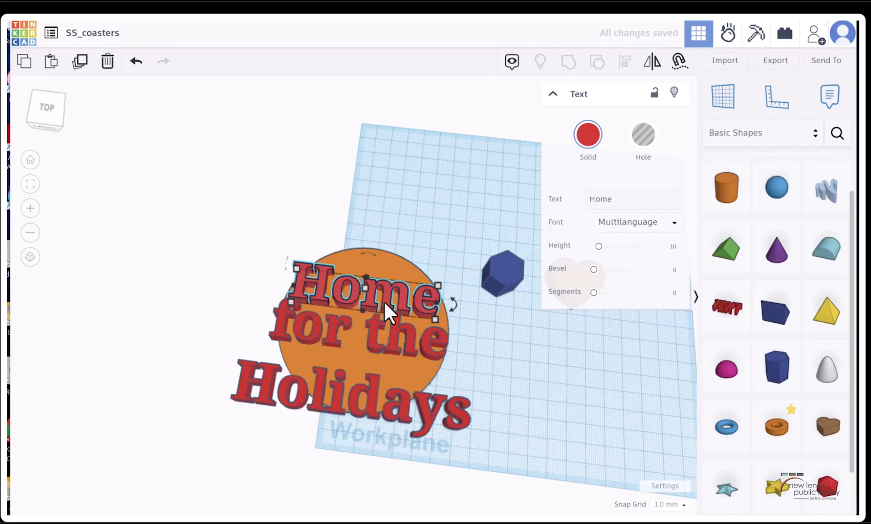
{"action": "mouse_move", "coordinate": [435, 315]}
{"action": "left_click_drag", "start_coordinate": [435, 316], "coordinate": [413, 294]}
{"action": "key", "text": "ctrl+z"}
Scale the three text lines down together and position them so they all fit inside the round base
{"action": "left_click", "coordinate": [411, 344], "text": "shift"}
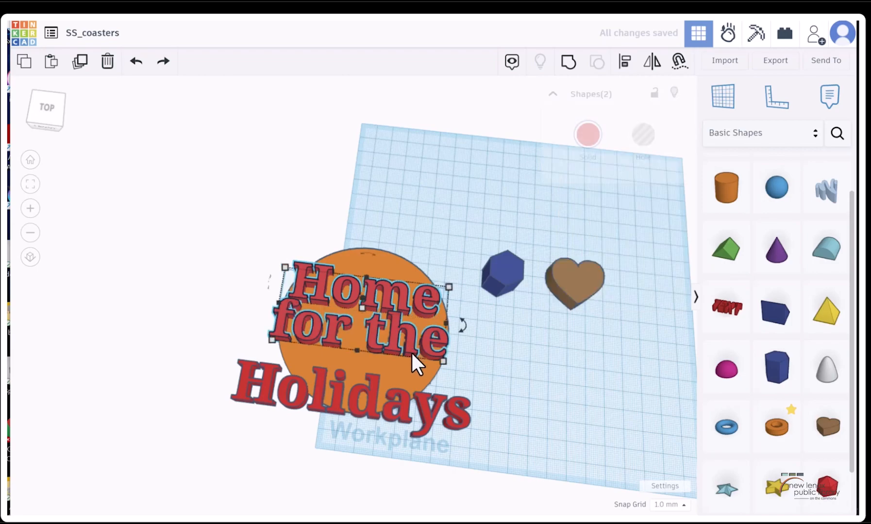
{"action": "left_click", "coordinate": [460, 426], "text": "shift"}
{"action": "left_click_drag", "start_coordinate": [462, 445], "coordinate": [386, 386]}
{"action": "left_click_drag", "start_coordinate": [353, 315], "coordinate": [399, 315]}
{"action": "scroll", "coordinate": [473, 330], "scroll_direction": "up", "scroll_amount": 2}
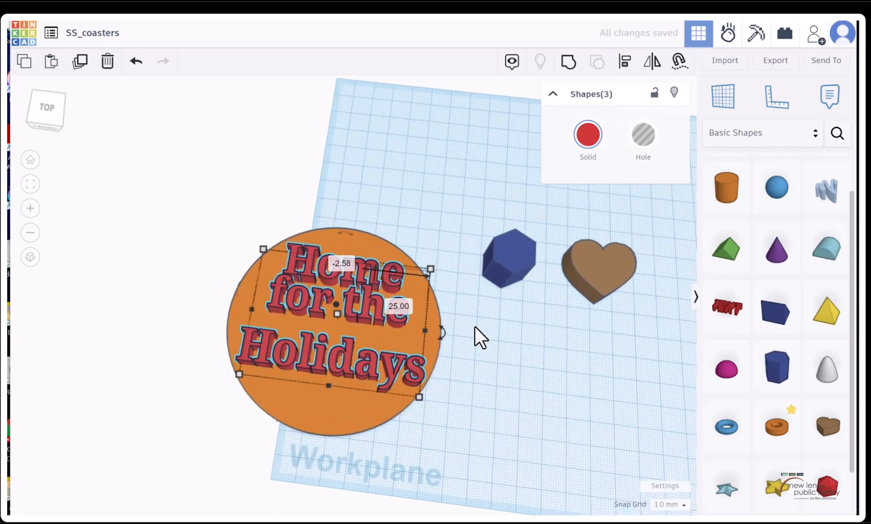
{"action": "left_click", "coordinate": [475, 329]}
{"action": "left_click", "coordinate": [370, 314]}
{"action": "left_click", "coordinate": [362, 314]}
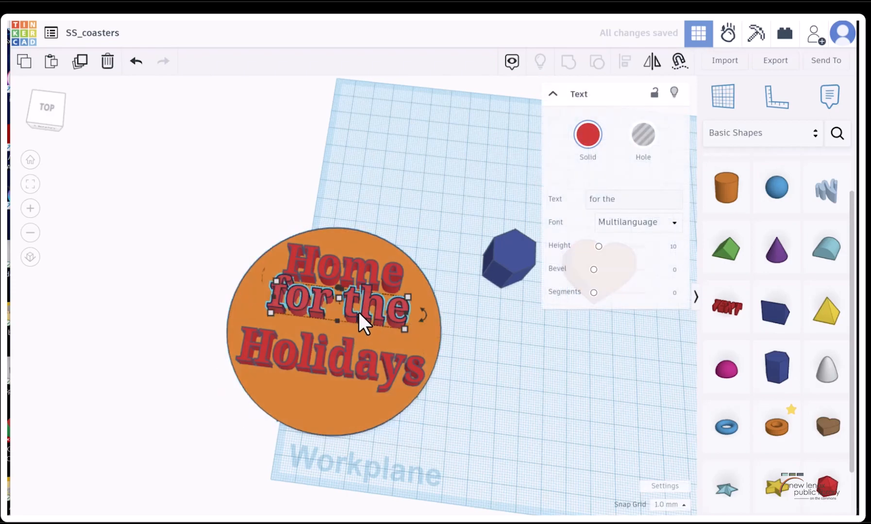
{"action": "left_click_drag", "start_coordinate": [358, 310], "coordinate": [333, 249]}
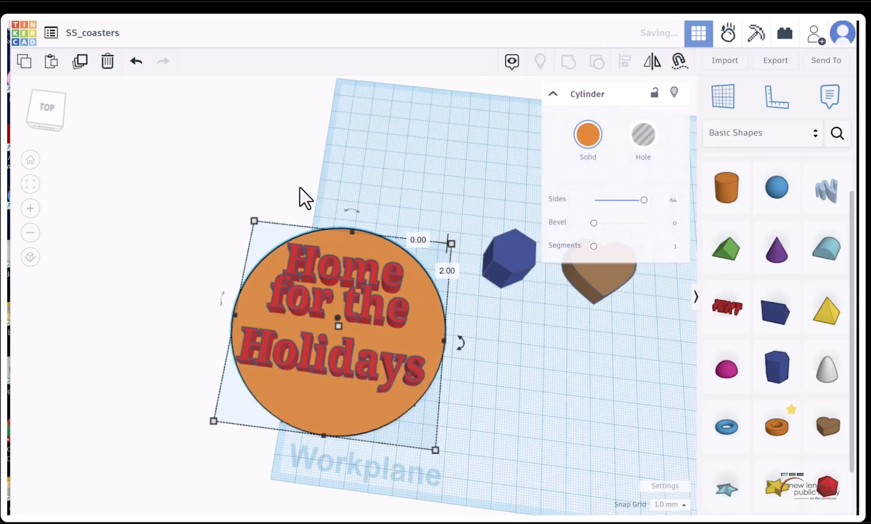
{"action": "left_click", "coordinate": [136, 61]}
{"action": "left_click", "coordinate": [512, 383]}
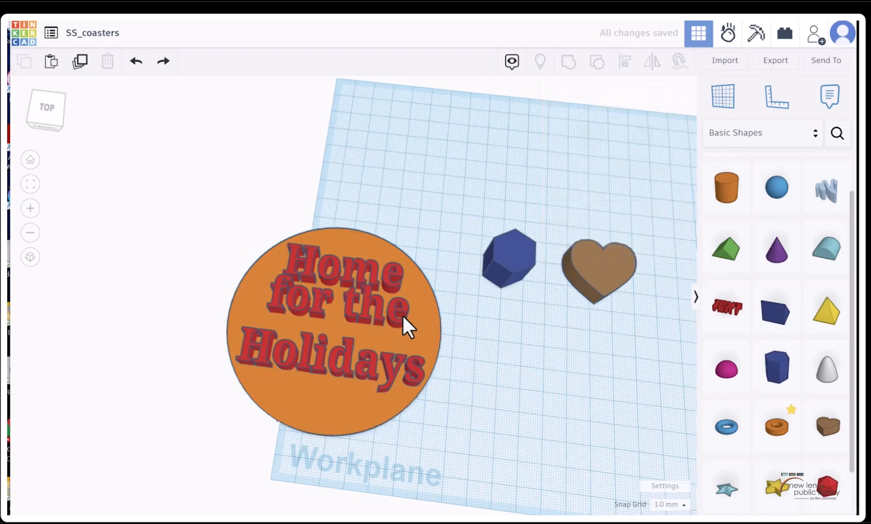
Shrink the "for the" line so it sits clear between "Home" and "Holidays"
{"action": "left_click", "coordinate": [390, 312]}
{"action": "left_click", "coordinate": [389, 309]}
{"action": "left_click_drag", "start_coordinate": [389, 309], "coordinate": [359, 317]}
Make the "Home" line slightly smaller, undoing the attempt to stretch it to about 60 by 11 mm
{"action": "left_click", "coordinate": [350, 281]}
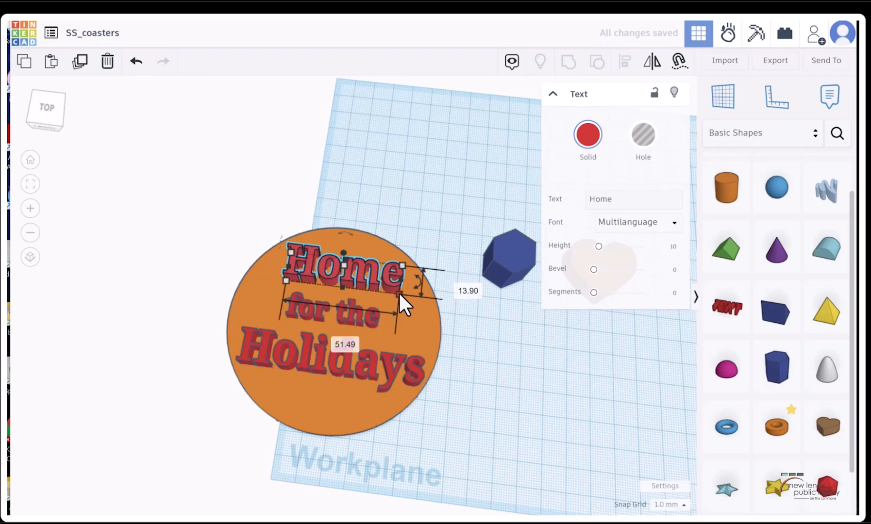
{"action": "left_click_drag", "start_coordinate": [397, 292], "coordinate": [420, 290], "text": "shift"}
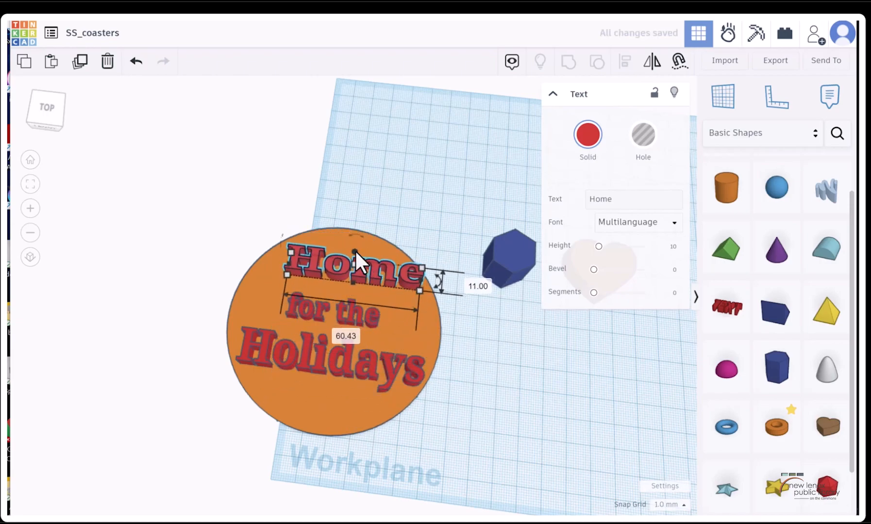
{"action": "left_click", "coordinate": [136, 61]}
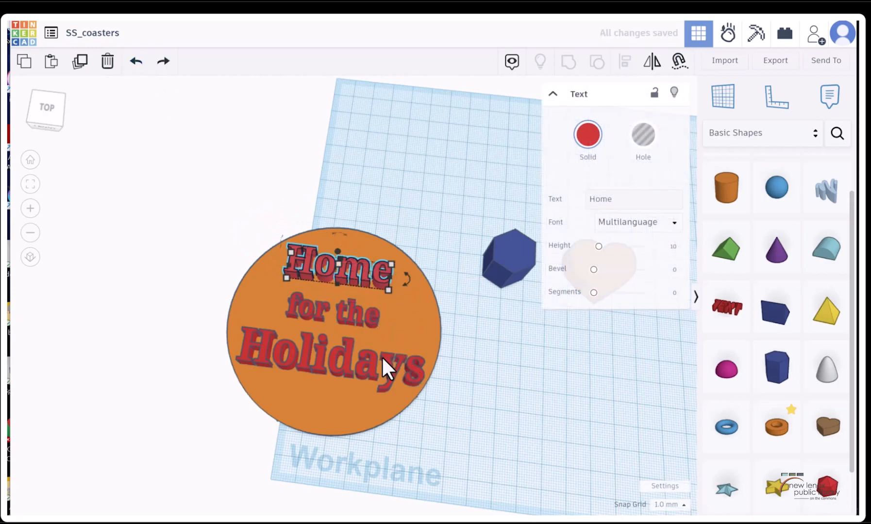
Scale the "Holidays" line down to about 71 by 18 mm so it stays inside the base's edge
{"action": "left_click", "coordinate": [383, 386]}
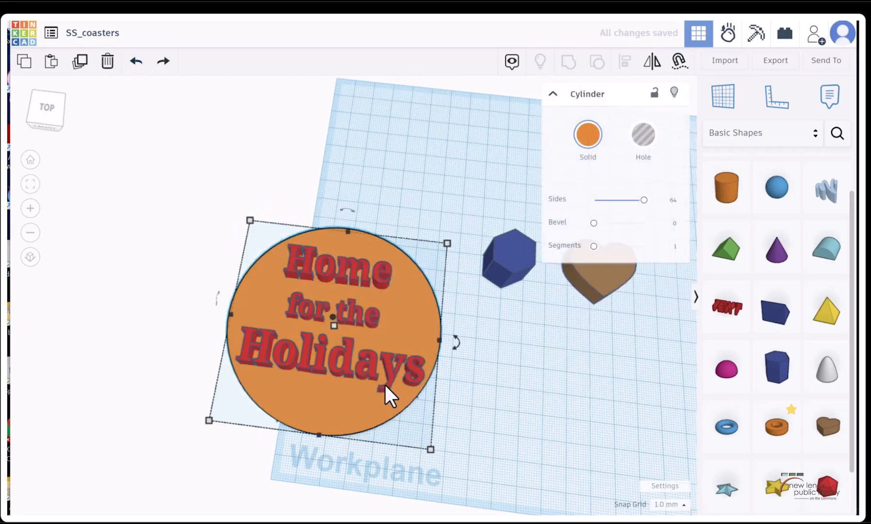
{"action": "left_click", "coordinate": [390, 384]}
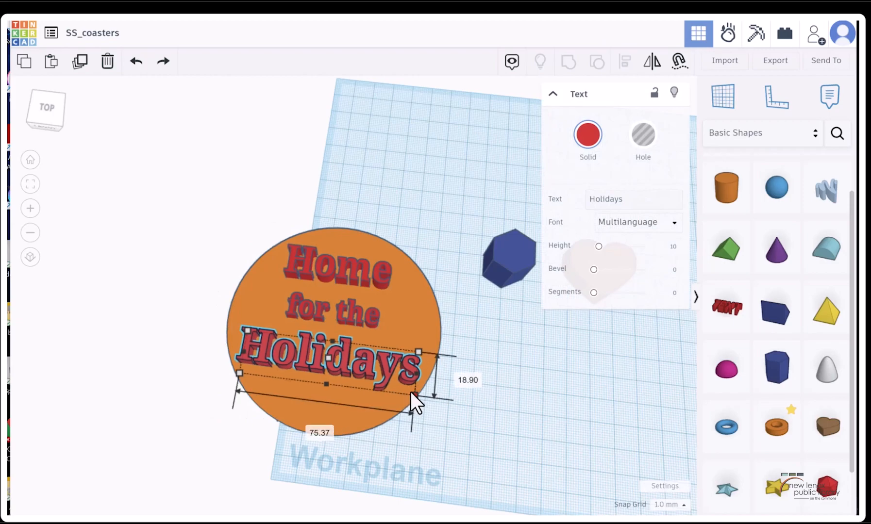
{"action": "left_click", "coordinate": [401, 388]}
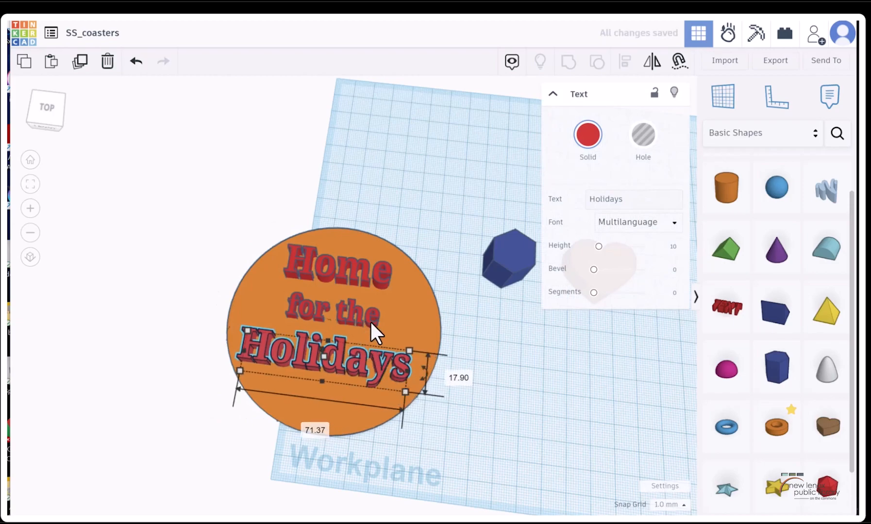
In the top view, nudge the "for the" line about 2 mm down towards "Holidays"
{"action": "left_click", "coordinate": [365, 266], "text": "shift"}
{"action": "left_click", "coordinate": [377, 272]}
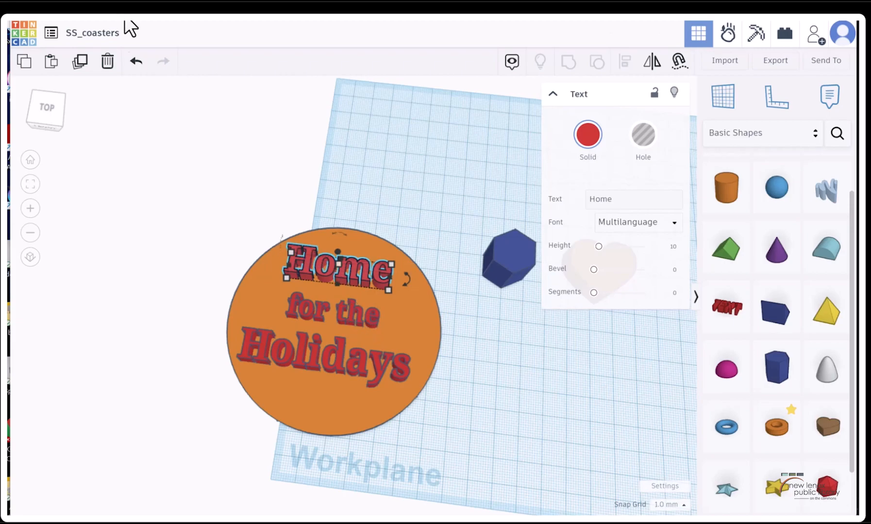
{"action": "left_click", "coordinate": [44, 109]}
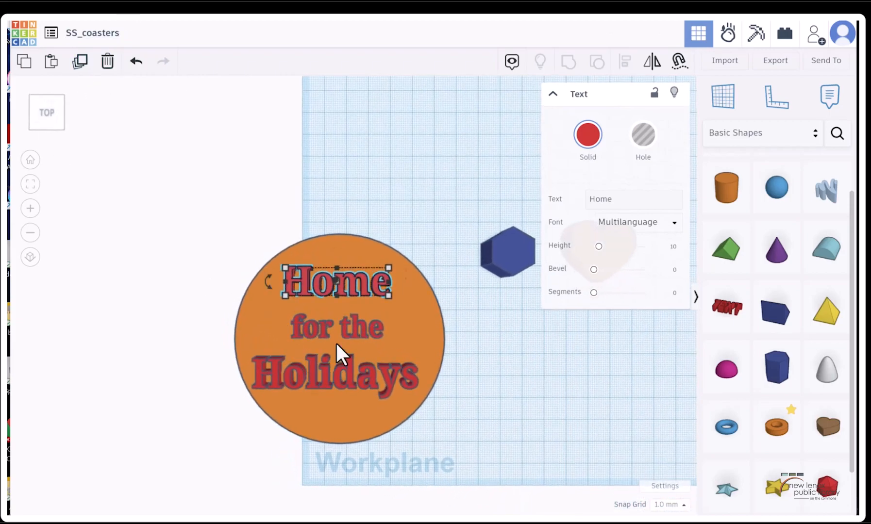
{"action": "left_click", "coordinate": [346, 335]}
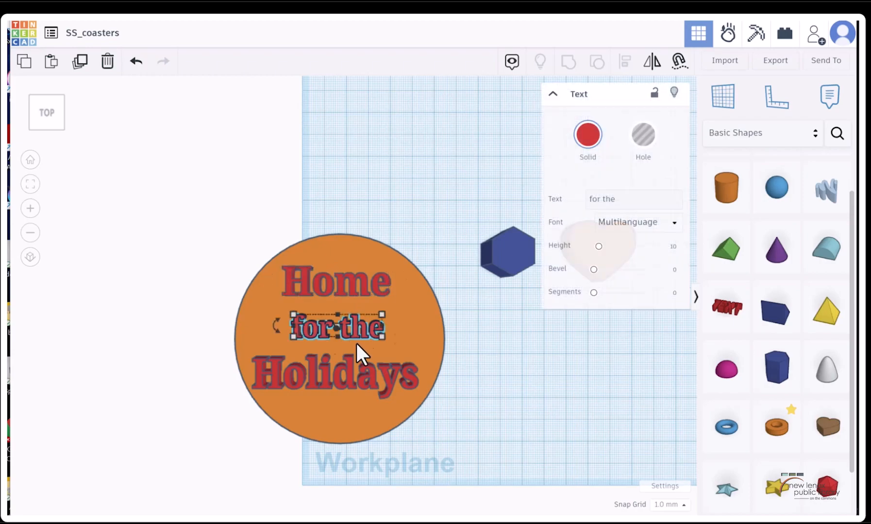
{"action": "key", "text": "Down"}
{"action": "key", "text": "Down"}
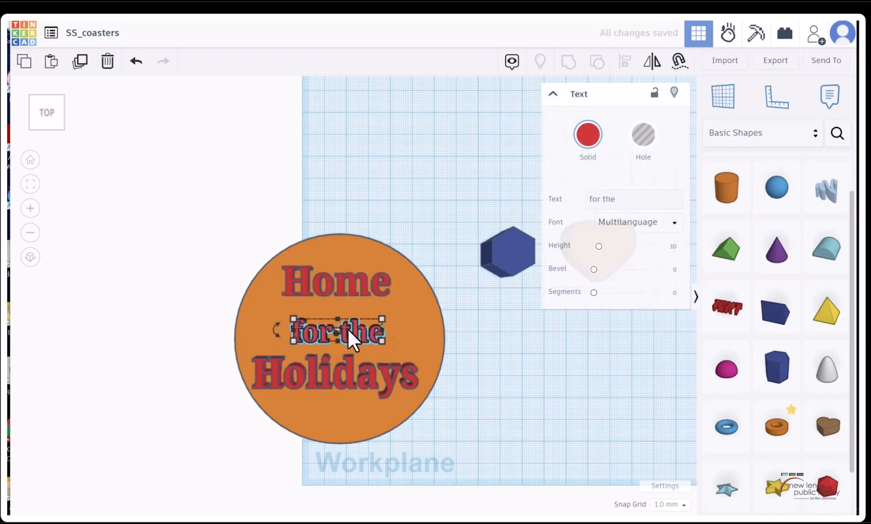
Nudge the "Home" line down until it sits just above "for the"
{"action": "left_click", "coordinate": [326, 291]}
{"action": "key", "text": "Down"}
{"action": "key", "text": "Down"}
{"action": "key", "text": "Down"}
{"action": "key", "text": "Down"}
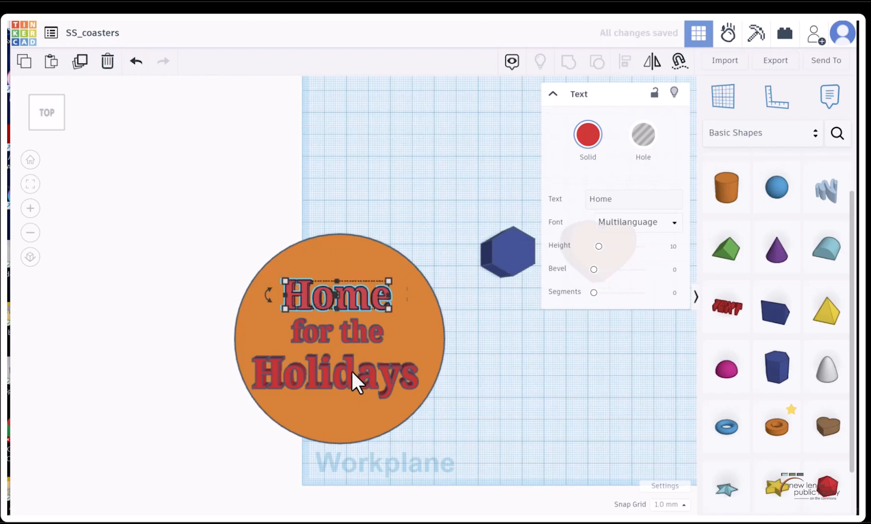
Group the "Home", "for the" and "Holidays" text lines and turn the group into a hole
{"action": "left_click", "coordinate": [356, 332], "text": "shift"}
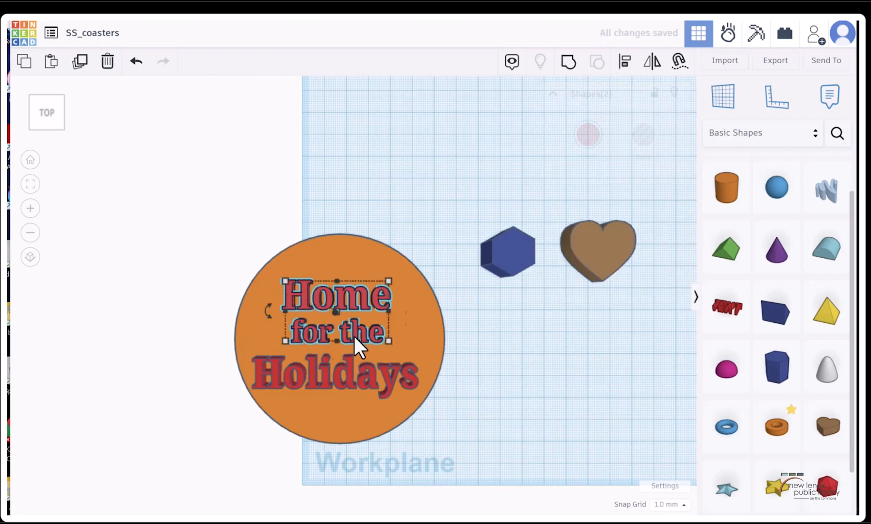
{"action": "left_click", "coordinate": [350, 363], "text": "shift"}
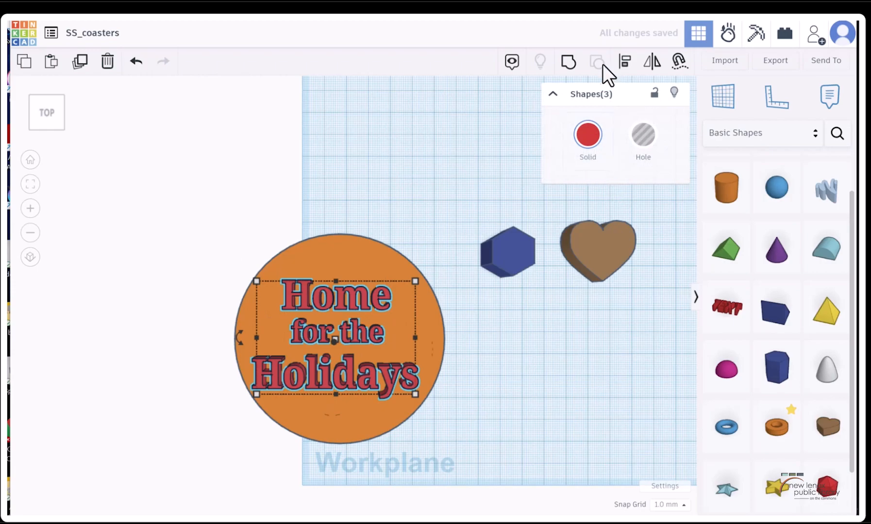
{"action": "left_click", "coordinate": [568, 62]}
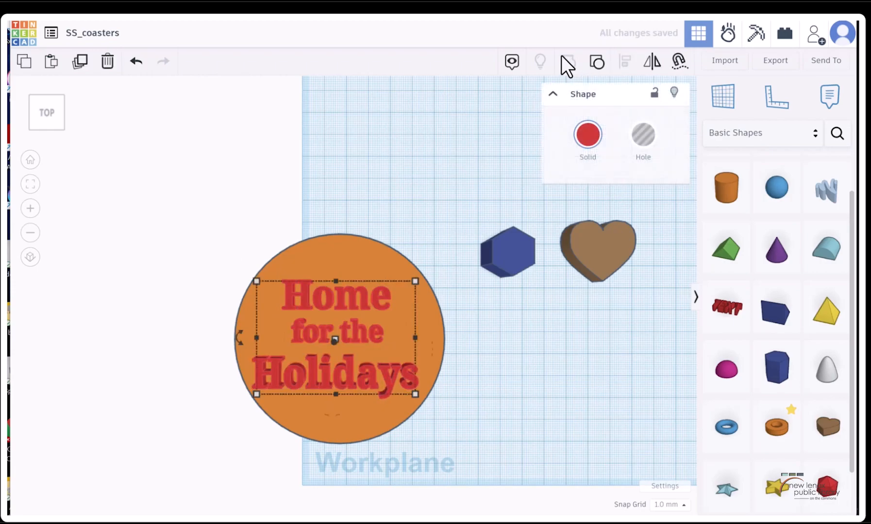
{"action": "left_click", "coordinate": [627, 127]}
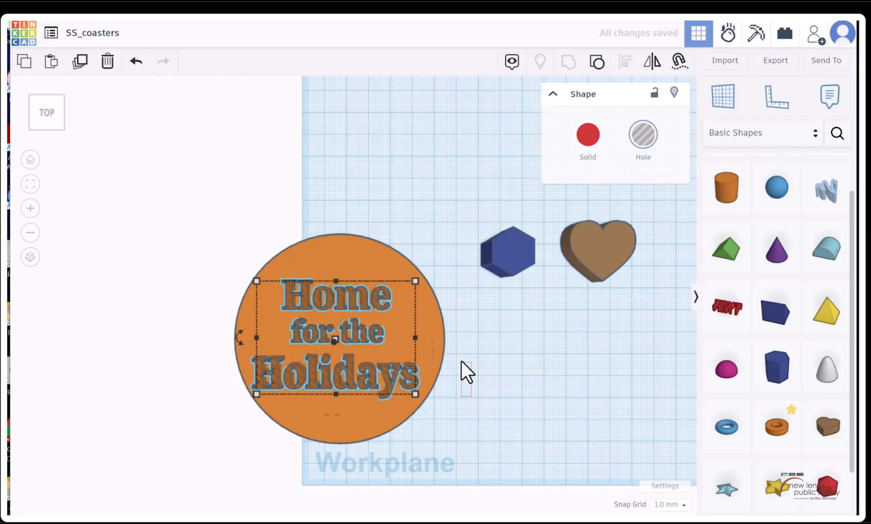
Lower the grouped text hole slightly into the round base and inspect the base's underside for cut-through
{"action": "left_click_drag", "start_coordinate": [54, 108], "coordinate": [52, 94]}
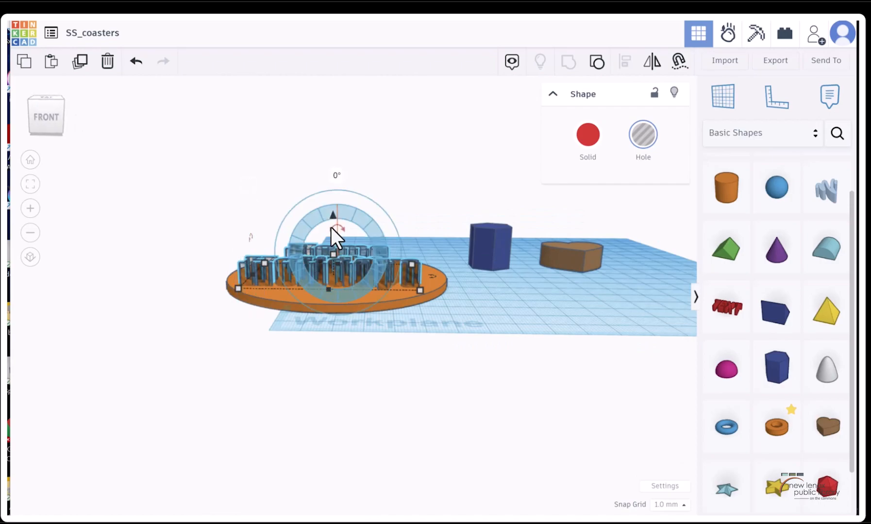
{"action": "key", "text": "ctrl+z"}
{"action": "left_click_drag", "start_coordinate": [333, 216], "coordinate": [334, 220]}
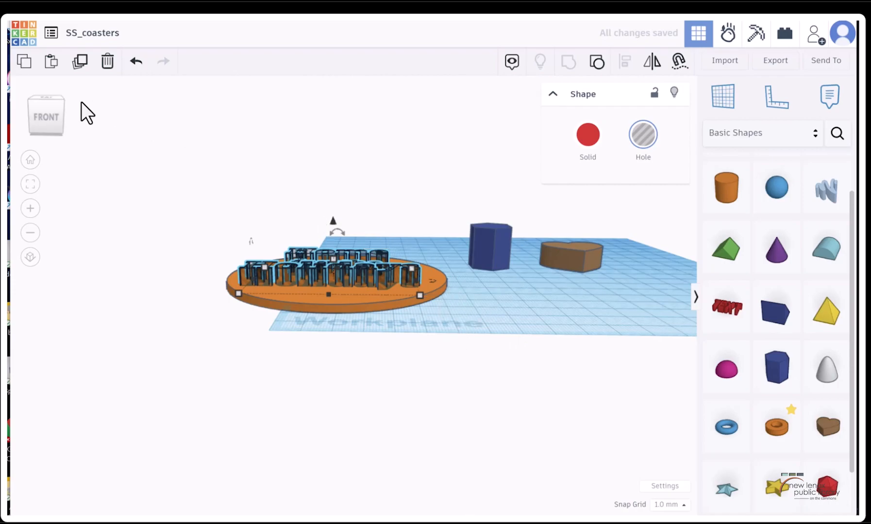
{"action": "left_click", "coordinate": [52, 126]}
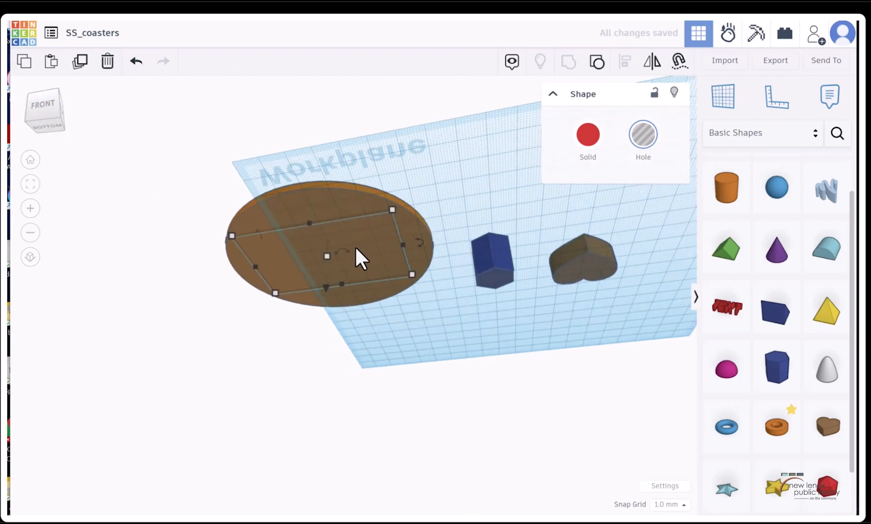
{"action": "scroll", "coordinate": [294, 253], "scroll_direction": "up", "scroll_amount": 5}
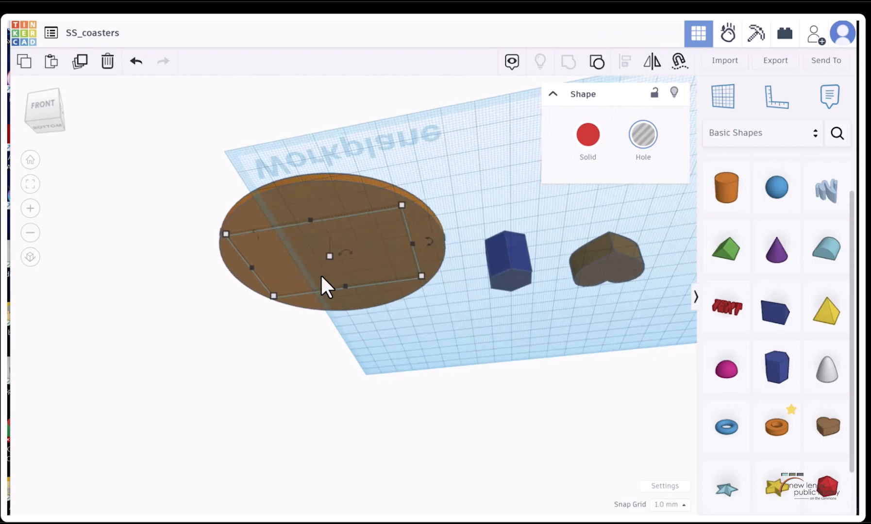
{"action": "left_click", "coordinate": [54, 109]}
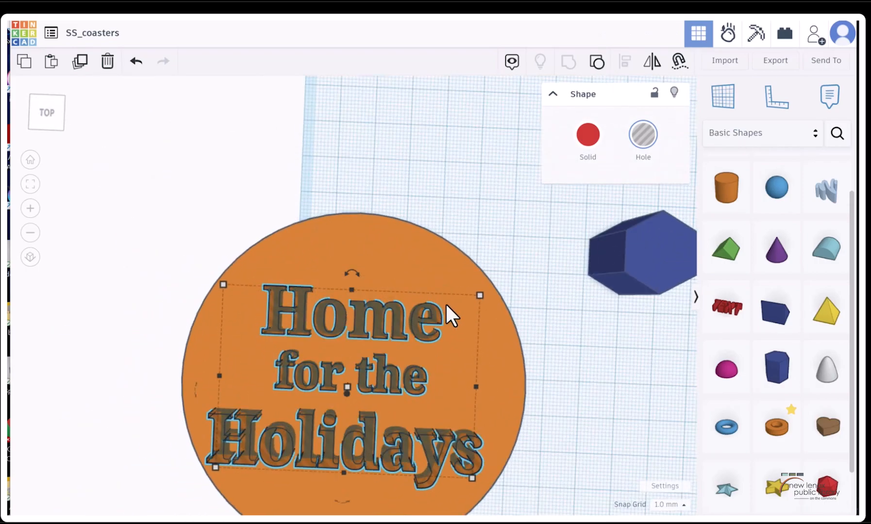
Nudge the text hole slightly to the right and group it with the round base to engrave the lettering
{"action": "left_click", "coordinate": [376, 238], "text": "shift"}
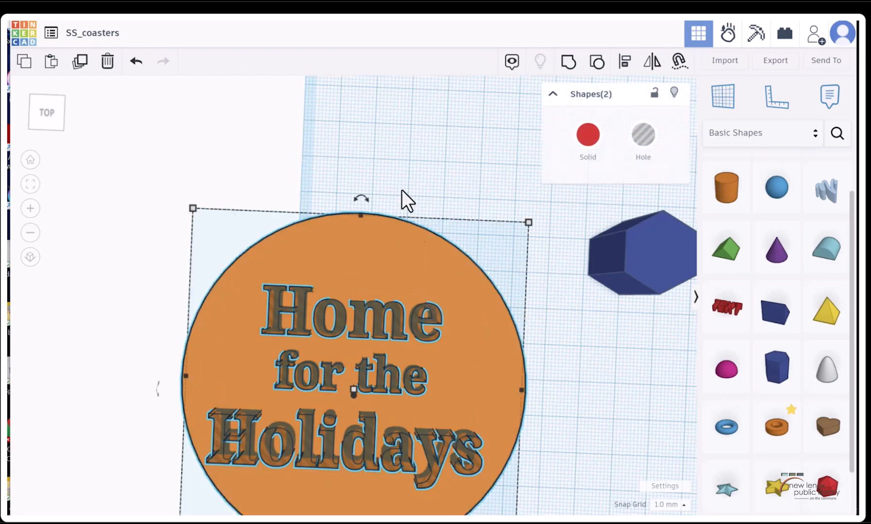
{"action": "left_click", "coordinate": [394, 145]}
{"action": "left_click", "coordinate": [375, 325]}
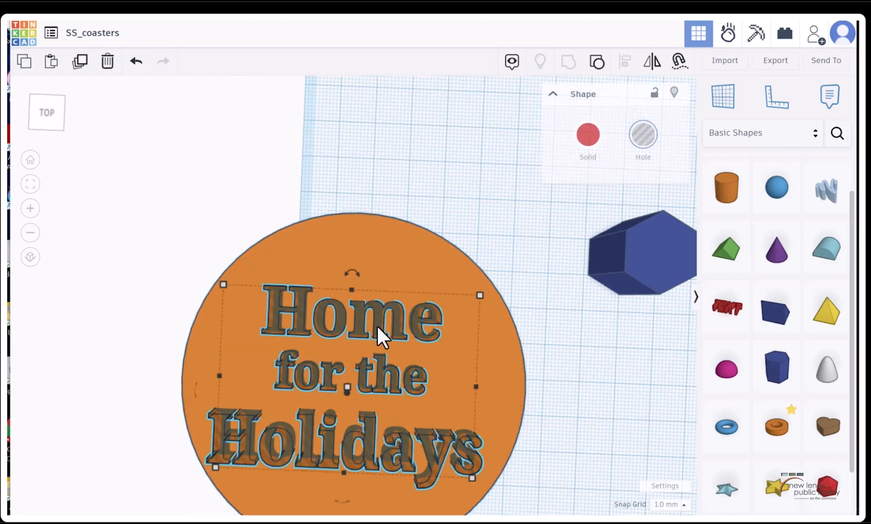
{"action": "scroll", "coordinate": [402, 205], "scroll_direction": "down", "scroll_amount": 4}
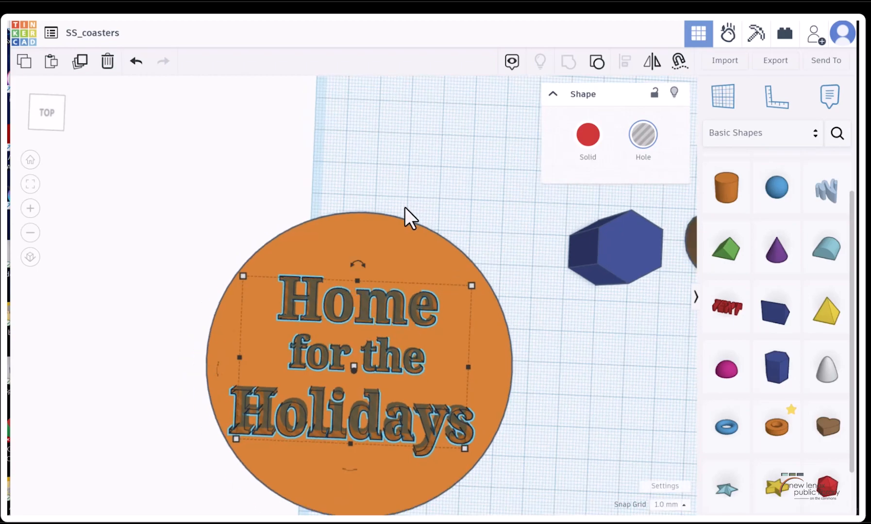
{"action": "key", "text": "Right"}
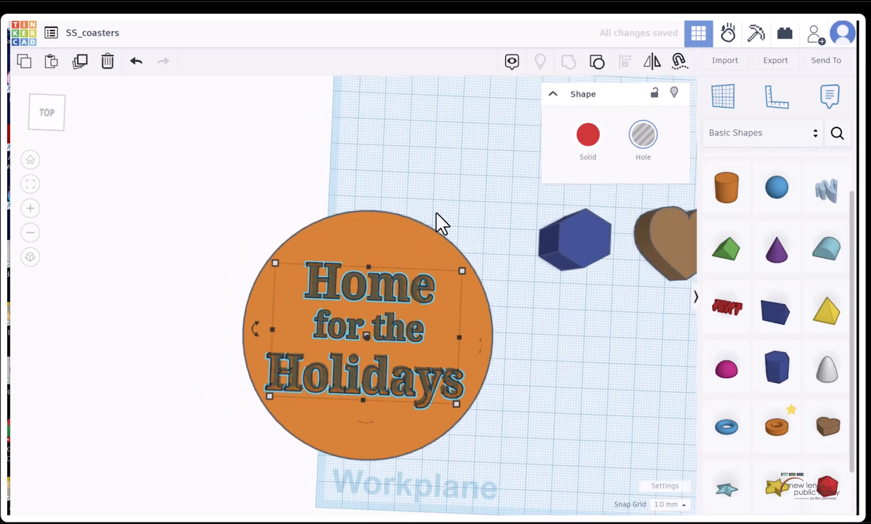
{"action": "left_click", "coordinate": [434, 235], "text": "shift"}
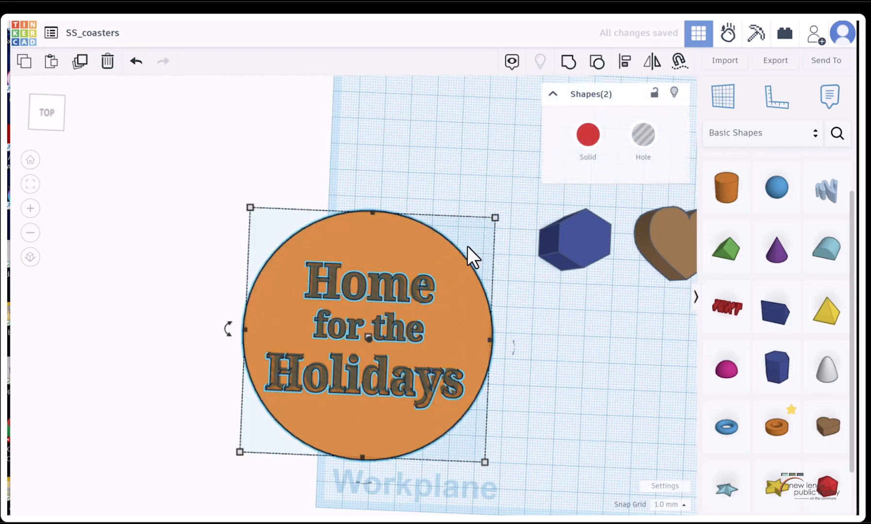
{"action": "left_click", "coordinate": [569, 68]}
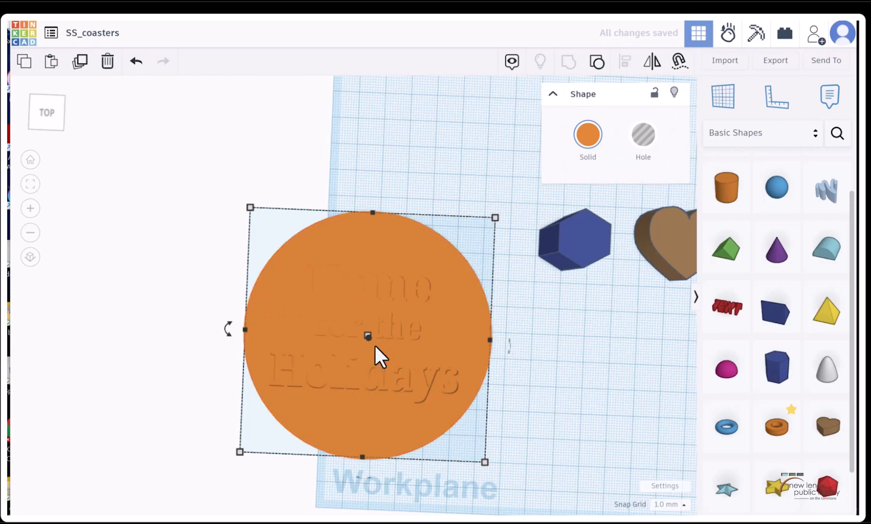
Add a star about 11 by 11 mm on the coaster's face just right of "for the" and make it a hole
{"action": "scroll", "coordinate": [388, 356], "scroll_direction": "down", "scroll_amount": 1}
{"action": "scroll", "coordinate": [388, 357], "scroll_direction": "up", "scroll_amount": 5}
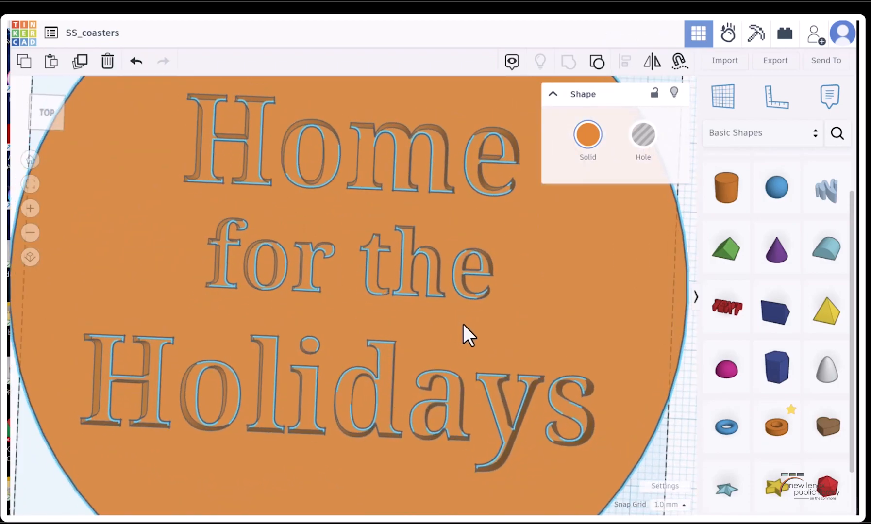
{"action": "left_click", "coordinate": [451, 320]}
{"action": "mouse_move", "coordinate": [62, 106]}
{"action": "left_mouse_down"}
{"action": "mouse_move", "coordinate": [38, 96]}
{"action": "mouse_move", "coordinate": [54, 108]}
{"action": "left_mouse_up"}
{"action": "left_click", "coordinate": [59, 110]}
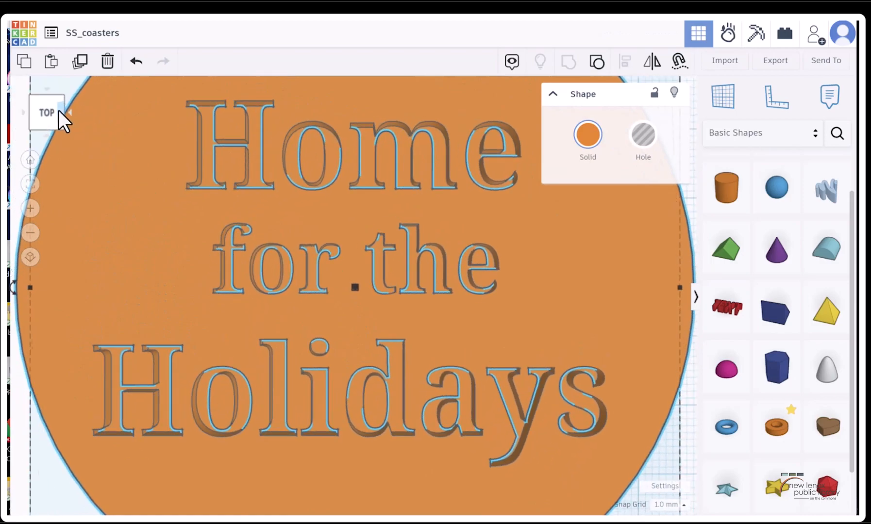
{"action": "scroll", "coordinate": [325, 205], "scroll_direction": "down", "scroll_amount": 3}
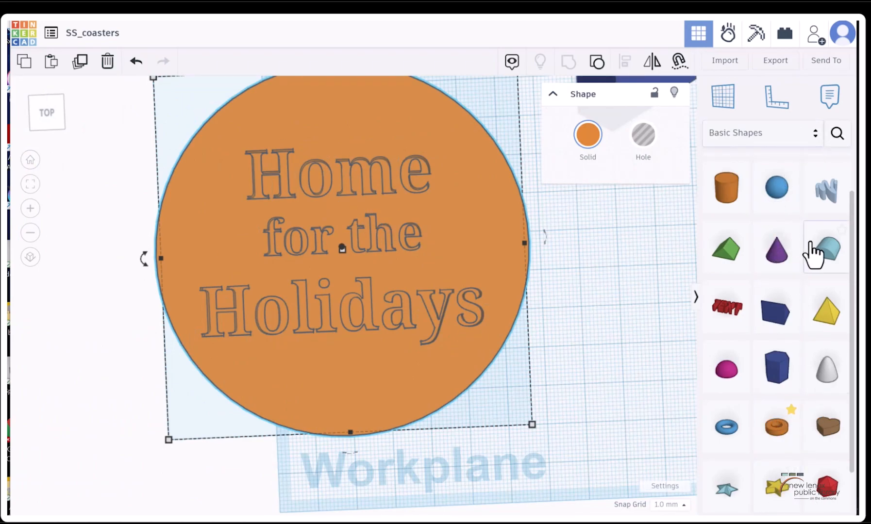
{"action": "left_click_drag", "start_coordinate": [789, 498], "coordinate": [465, 236]}
{"action": "left_click_drag", "start_coordinate": [546, 308], "coordinate": [478, 245]}
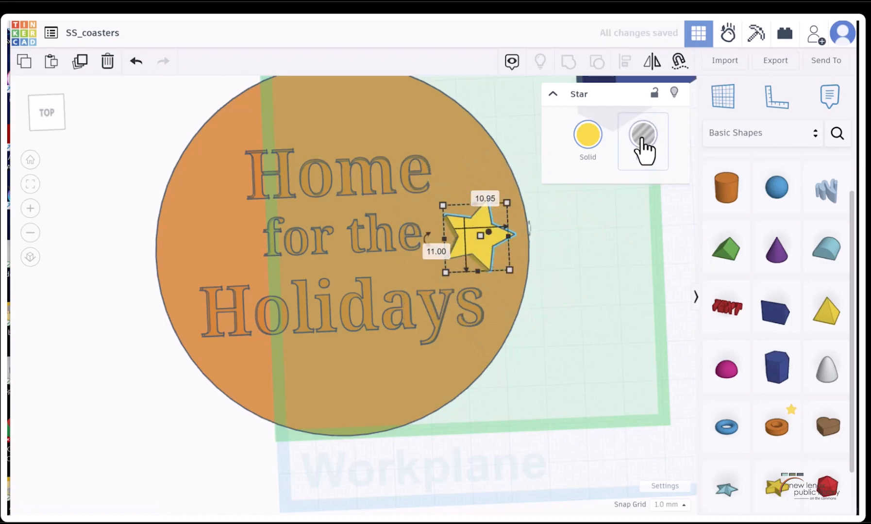
{"action": "left_click", "coordinate": [641, 139]}
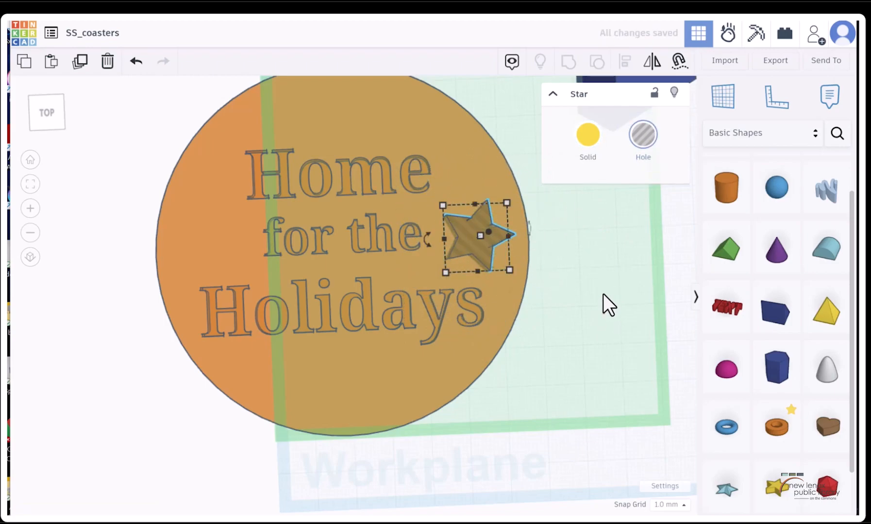
Lower the star hole into the coaster until its underside is 1 mm above the workplane
{"action": "left_click", "coordinate": [46, 108]}
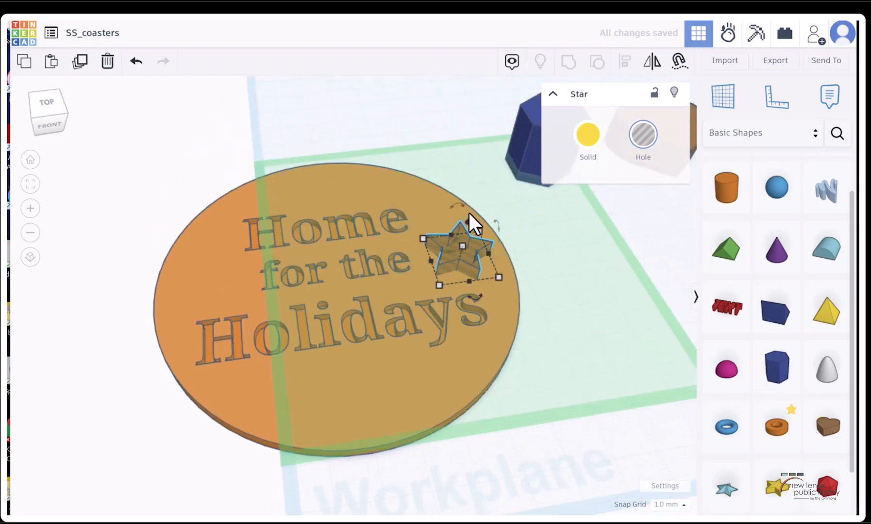
{"action": "left_click_drag", "start_coordinate": [468, 221], "coordinate": [465, 219]}
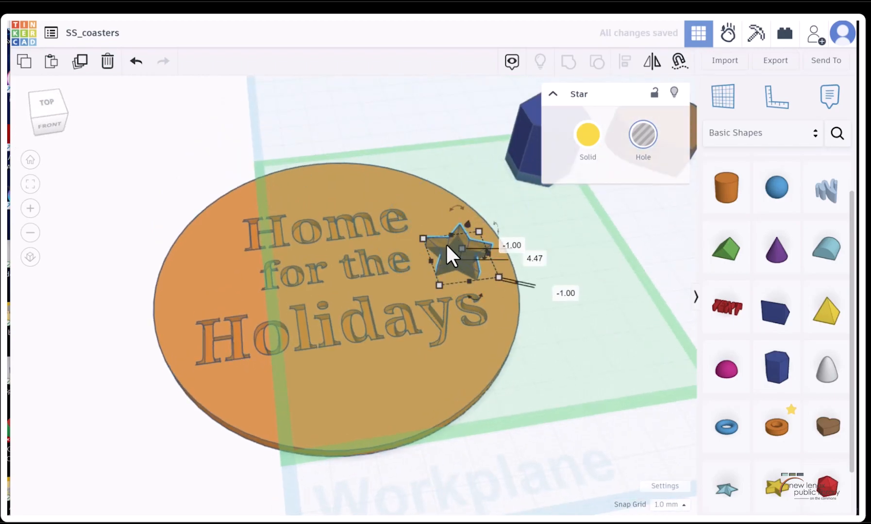
{"action": "scroll", "coordinate": [467, 251], "scroll_direction": "down", "scroll_amount": 3}
{"action": "left_click", "coordinate": [137, 62]}
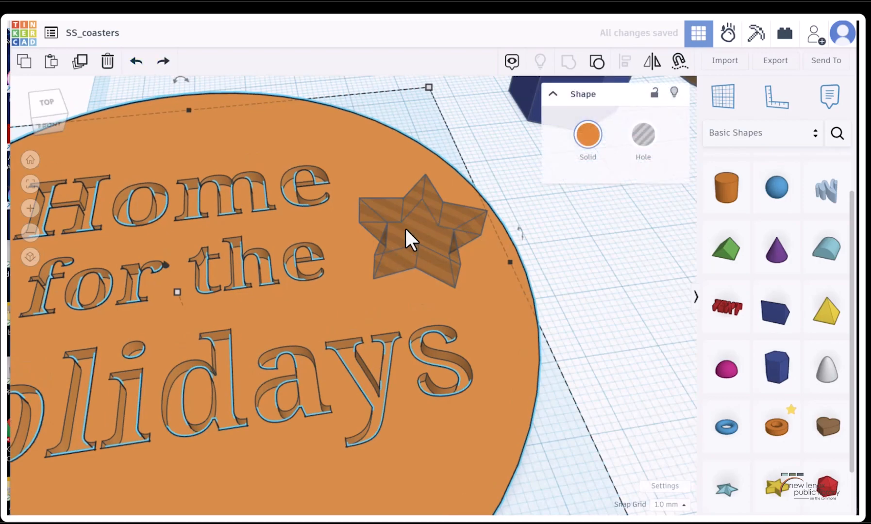
{"action": "left_click", "coordinate": [405, 228]}
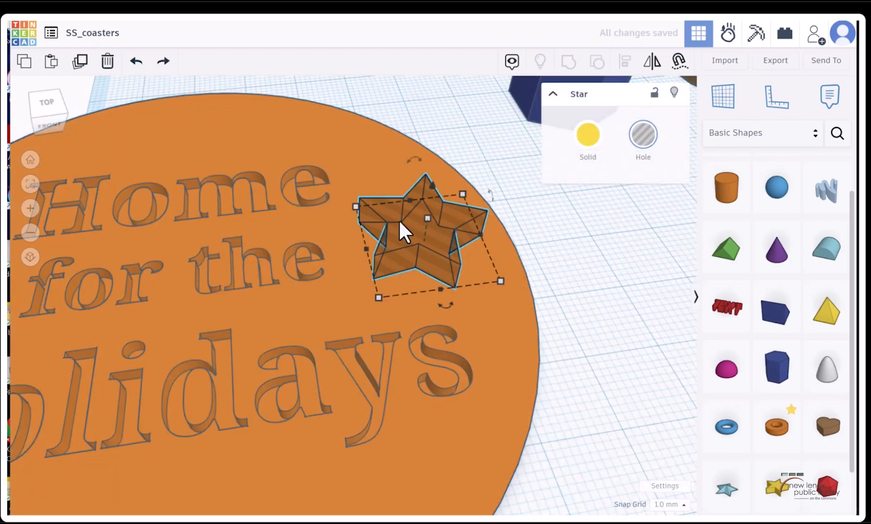
{"action": "left_click_drag", "start_coordinate": [432, 181], "coordinate": [430, 194]}
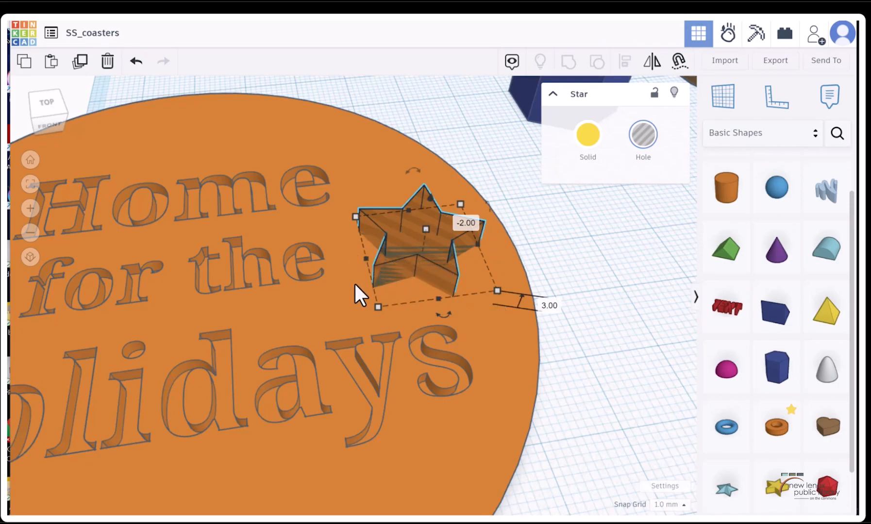
{"action": "left_click_drag", "start_coordinate": [429, 196], "coordinate": [428, 200]}
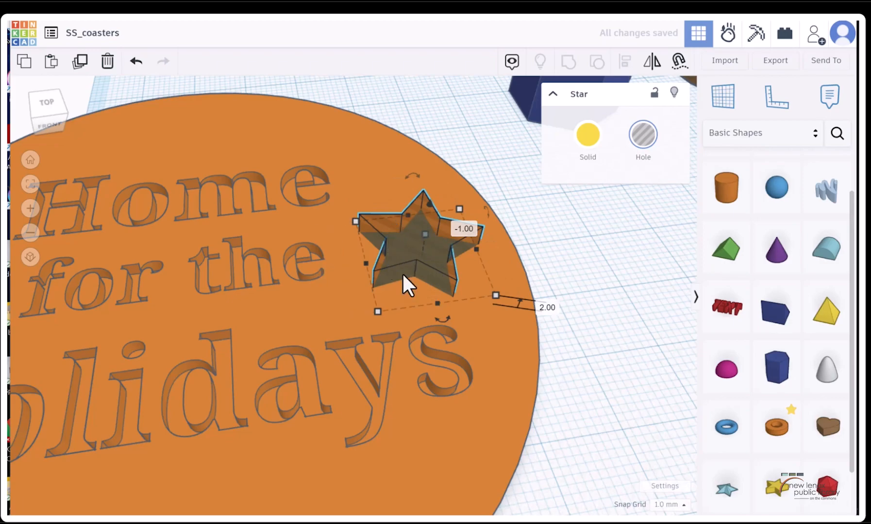
{"action": "left_click_drag", "start_coordinate": [429, 201], "coordinate": [428, 207]}
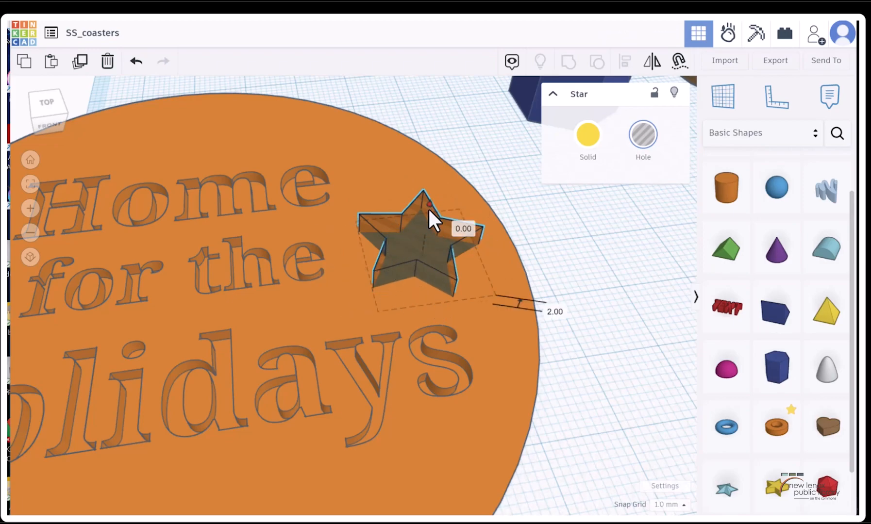
Group the star hole with the round coaster to cut the star recess
{"action": "left_click", "coordinate": [502, 350], "text": "shift"}
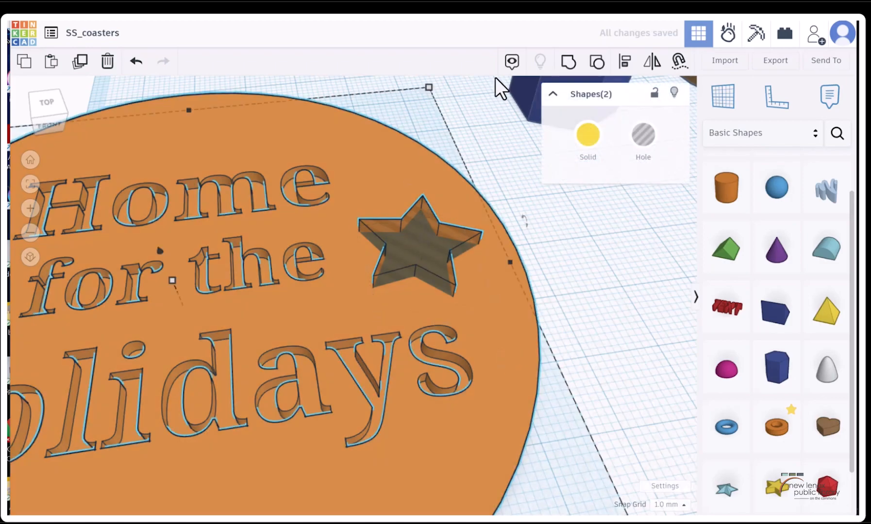
{"action": "left_click", "coordinate": [566, 66]}
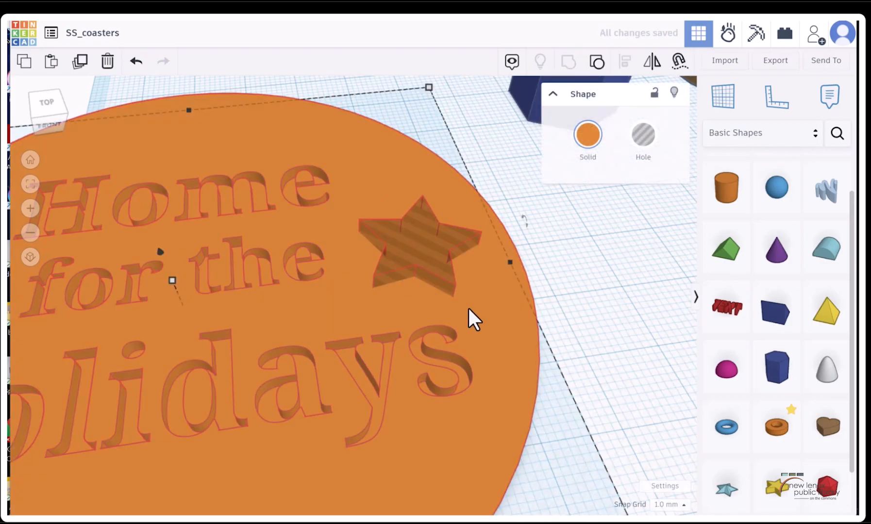
{"action": "scroll", "coordinate": [450, 265], "scroll_direction": "down", "scroll_amount": 4}
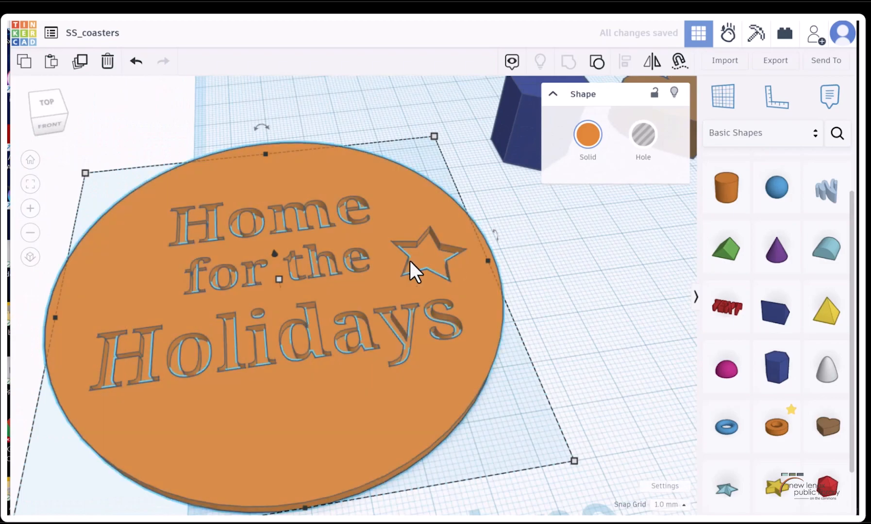
Search the community shape library for "holiday"
{"action": "left_click", "coordinate": [53, 107]}
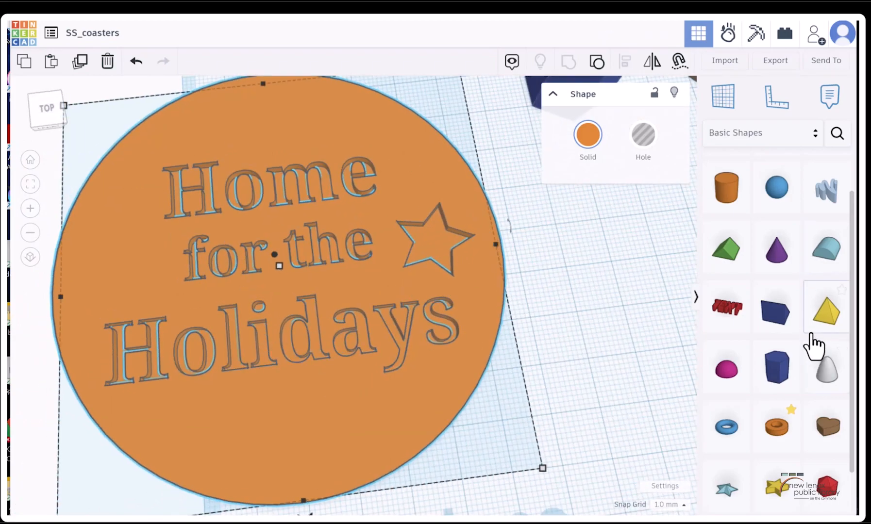
{"action": "scroll", "coordinate": [816, 316], "scroll_direction": "down", "scroll_amount": 1}
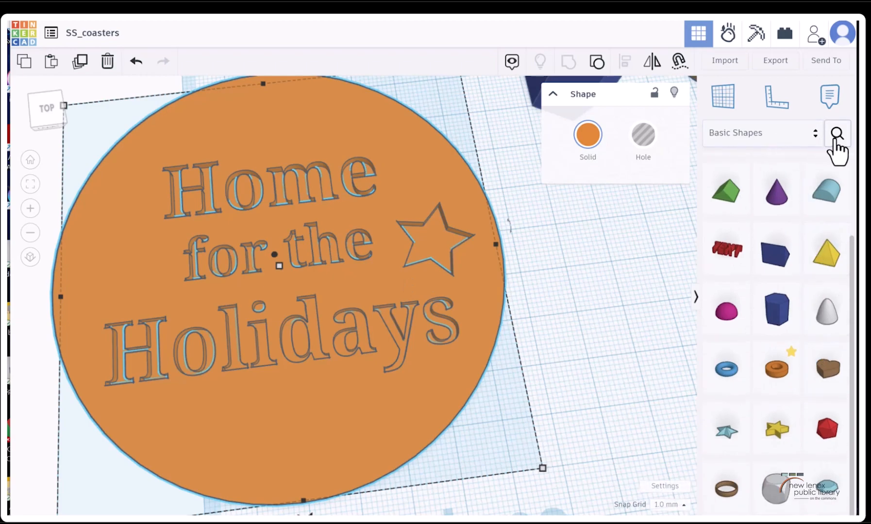
{"action": "left_click", "coordinate": [815, 133]}
{"action": "left_click", "coordinate": [770, 238]}
{"action": "left_click", "coordinate": [840, 133]}
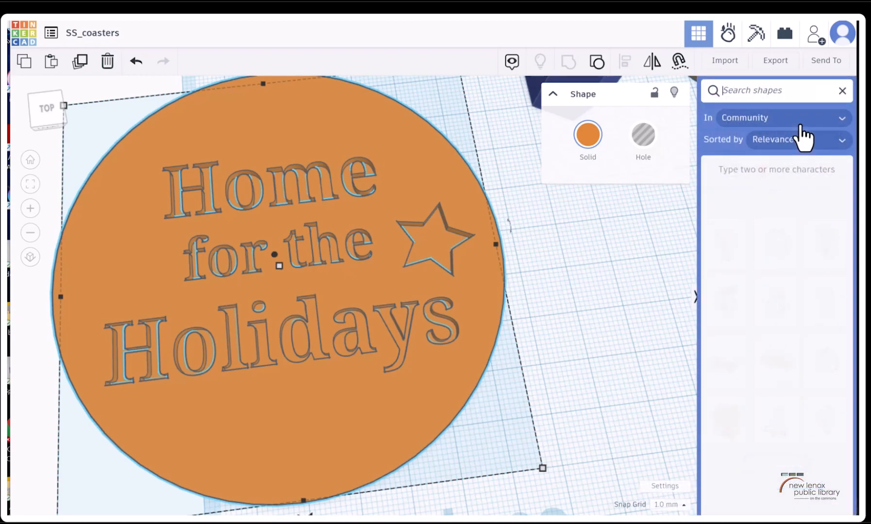
{"action": "type", "text": "holiday"}
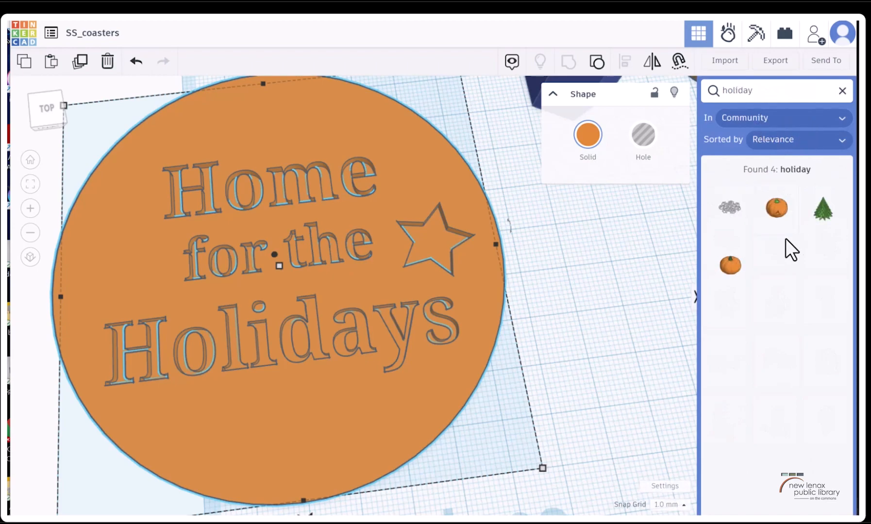
Place the community Christmas tree shape on the coaster below "Holidays" and turn it into a hole
{"action": "left_click", "coordinate": [825, 221]}
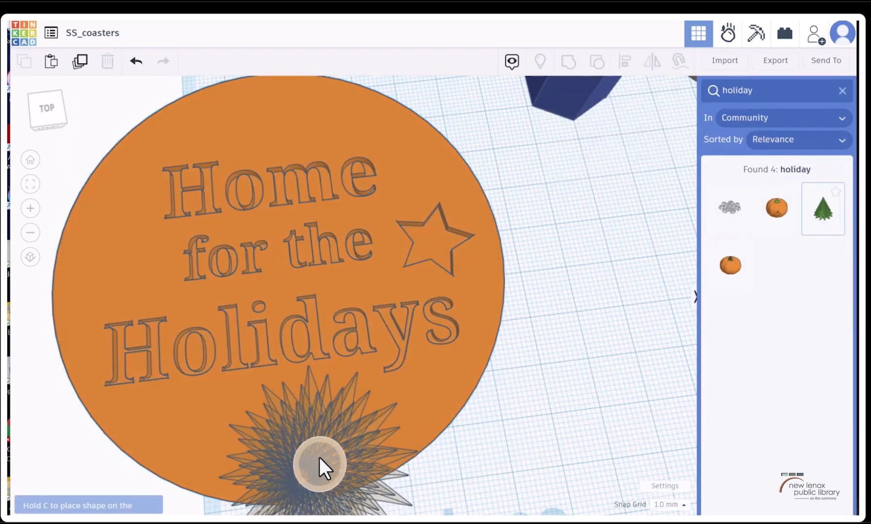
{"action": "left_click", "coordinate": [325, 430]}
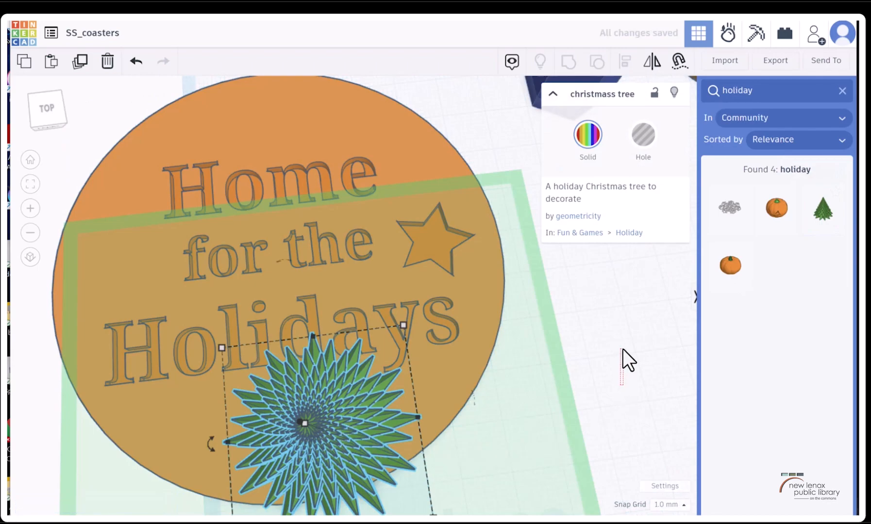
{"action": "left_click", "coordinate": [588, 380]}
{"action": "scroll", "coordinate": [507, 411], "scroll_direction": "down", "scroll_amount": 2}
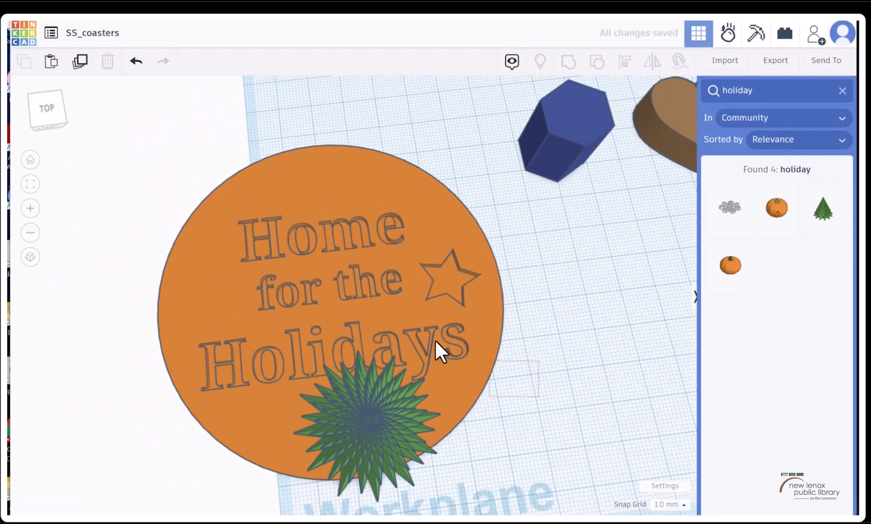
{"action": "left_click_drag", "start_coordinate": [525, 370], "coordinate": [478, 345]}
{"action": "mouse_move", "coordinate": [42, 118]}
{"action": "left_mouse_down"}
{"action": "mouse_move", "coordinate": [44, 106]}
{"action": "mouse_move", "coordinate": [30, 105]}
{"action": "left_mouse_up"}
{"action": "left_click", "coordinate": [233, 286]}
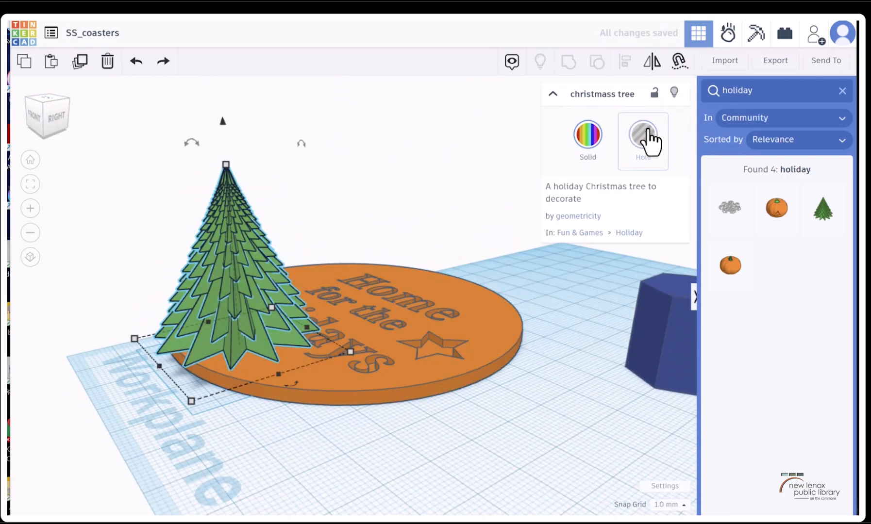
{"action": "left_click", "coordinate": [644, 136]}
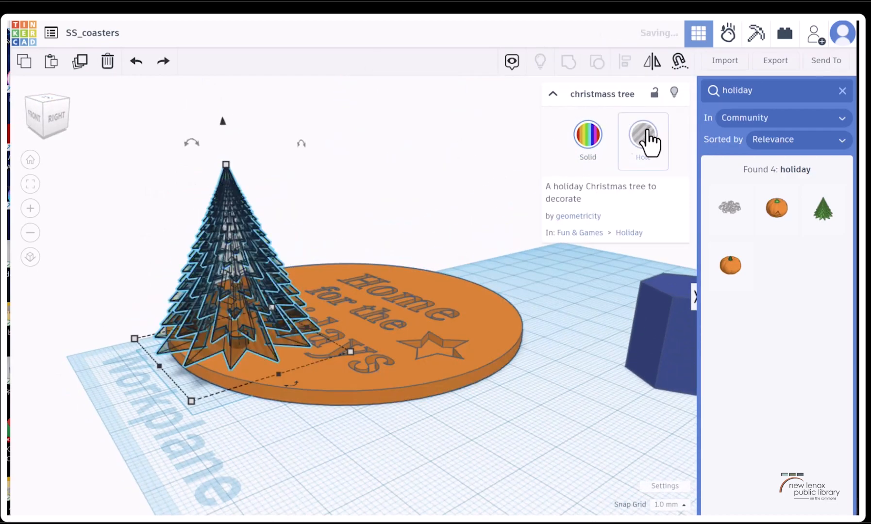
Lay the tree hole flat and fit it, scaled down, on the coaster's face left of "Home" and "for"
{"action": "left_click_drag", "start_coordinate": [197, 136], "coordinate": [323, 224]}
{"action": "left_click_drag", "start_coordinate": [227, 174], "coordinate": [260, 296]}
{"action": "left_click_drag", "start_coordinate": [56, 114], "coordinate": [67, 129]}
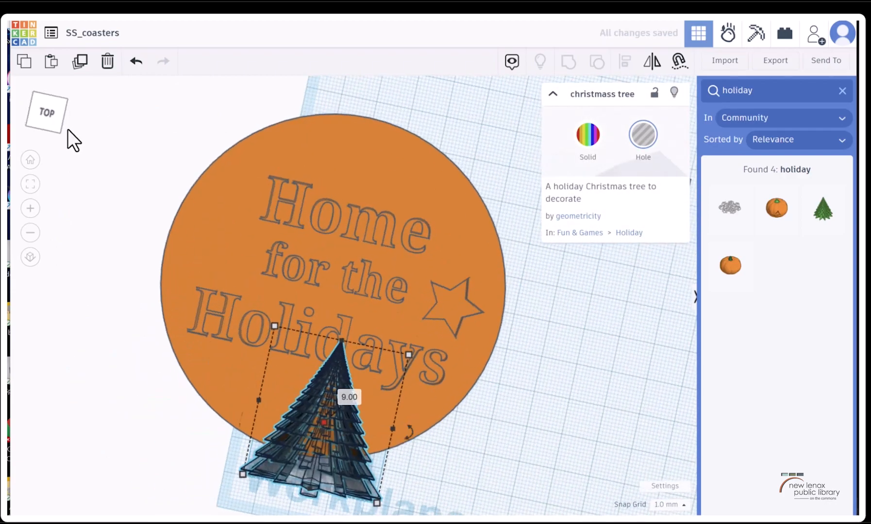
{"action": "left_click_drag", "start_coordinate": [376, 504], "coordinate": [221, 228]}
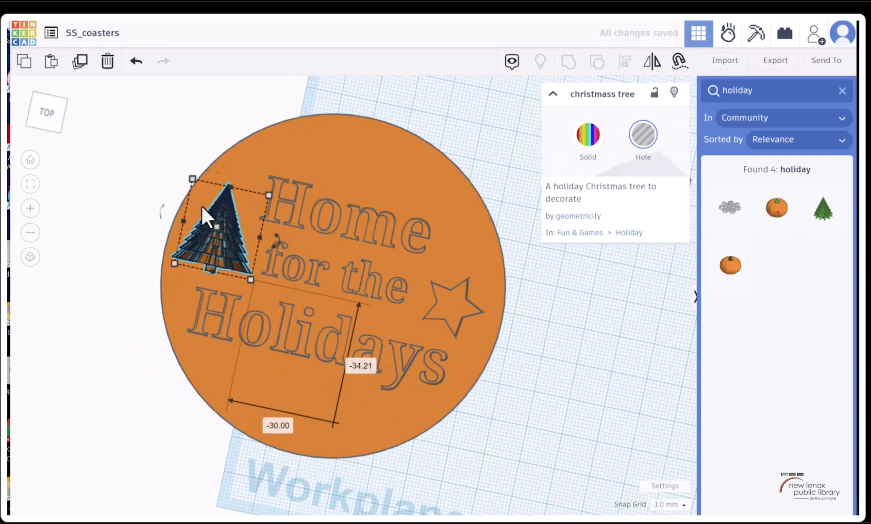
Lower the flat-lying tree hole 5 mm into the coaster
{"action": "key", "text": "f"}
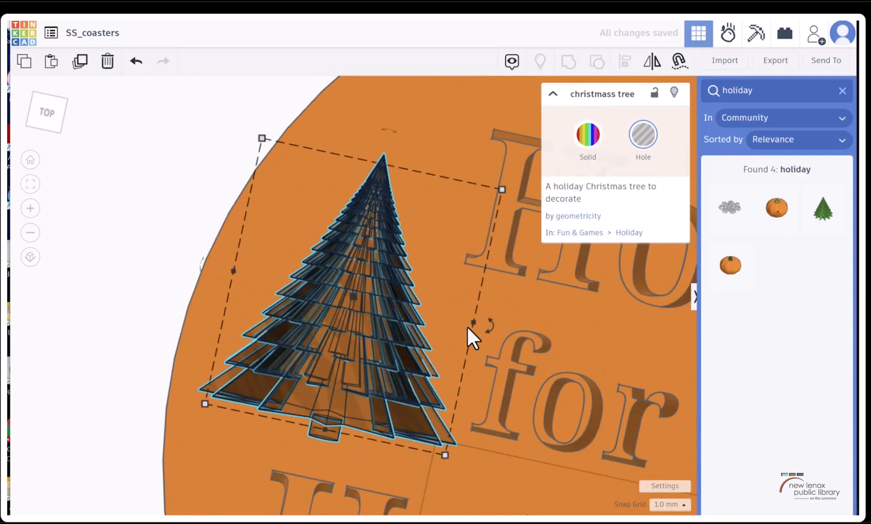
{"action": "left_click", "coordinate": [55, 110]}
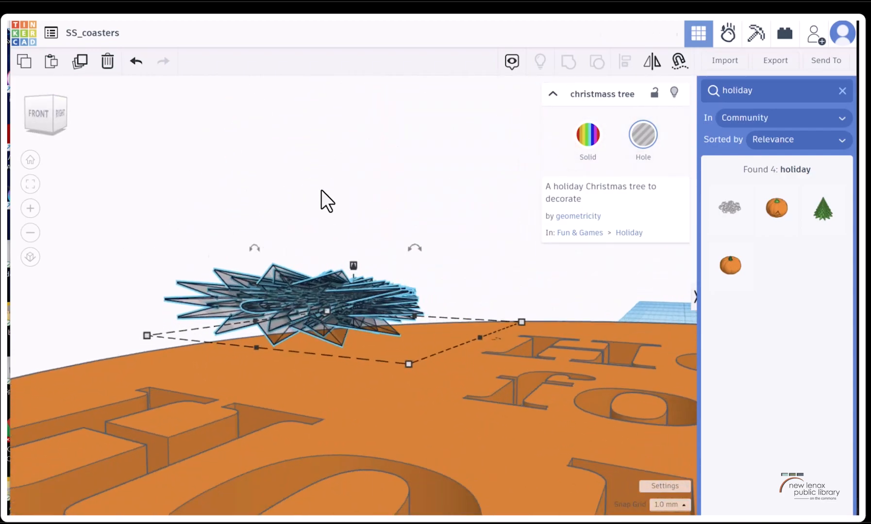
{"action": "mouse_move", "coordinate": [52, 113]}
{"action": "left_mouse_down"}
{"action": "mouse_move", "coordinate": [43, 112]}
{"action": "mouse_move", "coordinate": [46, 120]}
{"action": "left_mouse_up"}
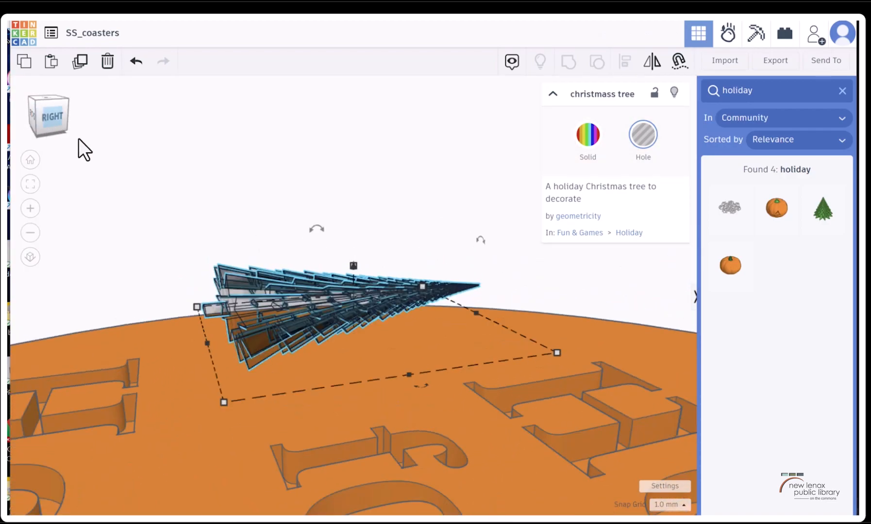
{"action": "left_click_drag", "start_coordinate": [353, 264], "coordinate": [390, 266]}
{"action": "scroll", "coordinate": [390, 266], "scroll_direction": "up", "scroll_amount": 5}
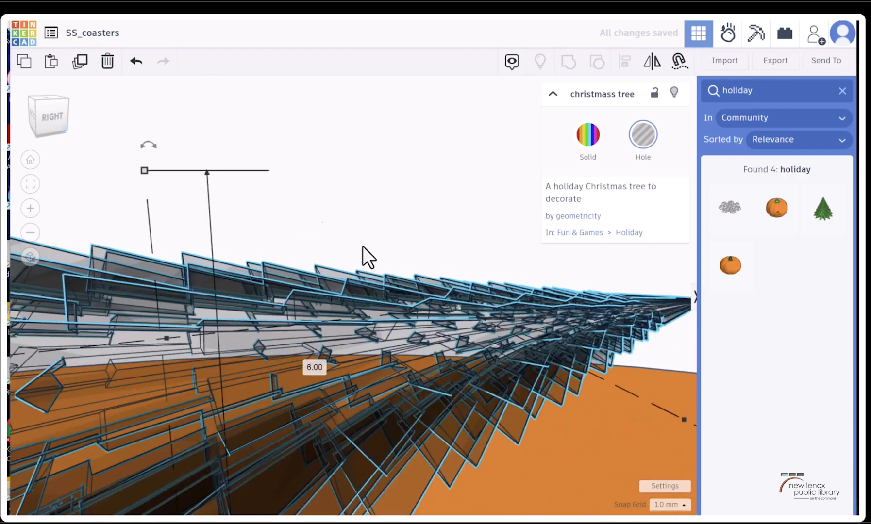
{"action": "scroll", "coordinate": [390, 266], "scroll_direction": "down", "scroll_amount": 2}
{"action": "left_click_drag", "start_coordinate": [228, 121], "coordinate": [279, 298]}
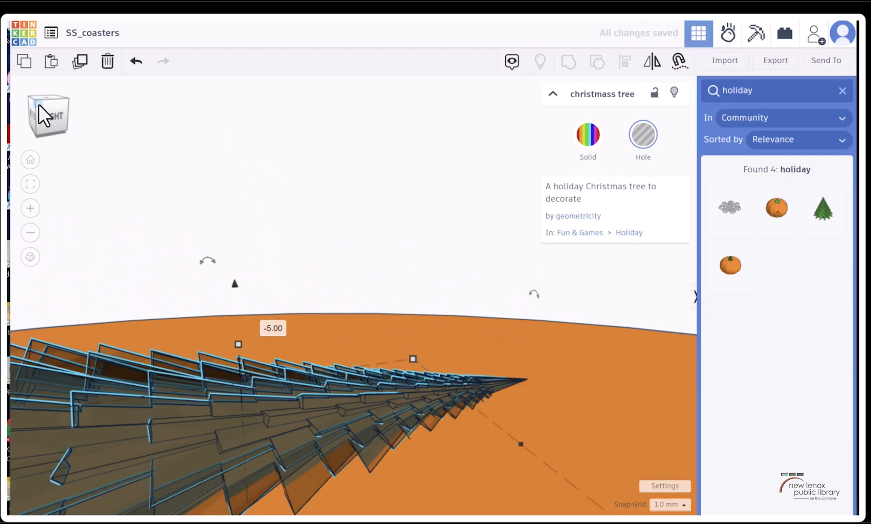
Group the tree hole with the round coaster to cut the tree recess
{"action": "left_click", "coordinate": [41, 105]}
{"action": "left_click", "coordinate": [213, 148], "text": "shift"}
{"action": "left_click", "coordinate": [568, 61]}
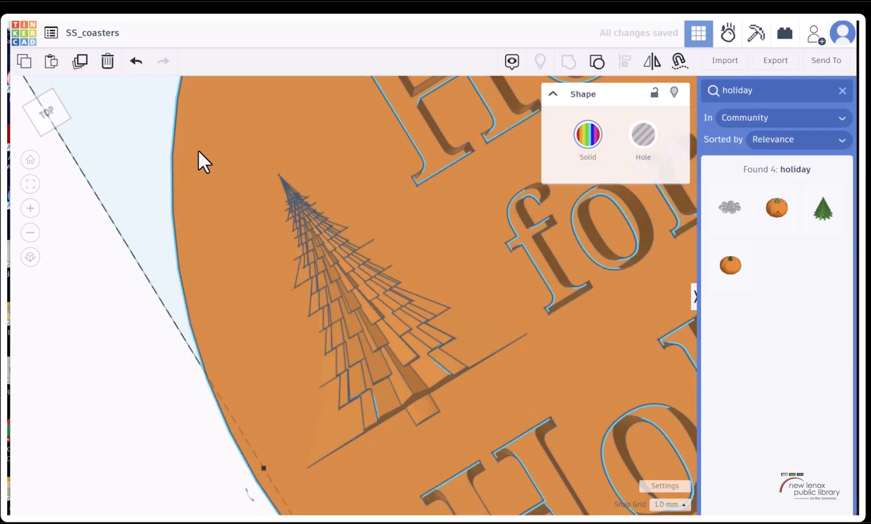
Undo the tree grouping and select the tree hole for a height adjustment
{"action": "left_click", "coordinate": [136, 61]}
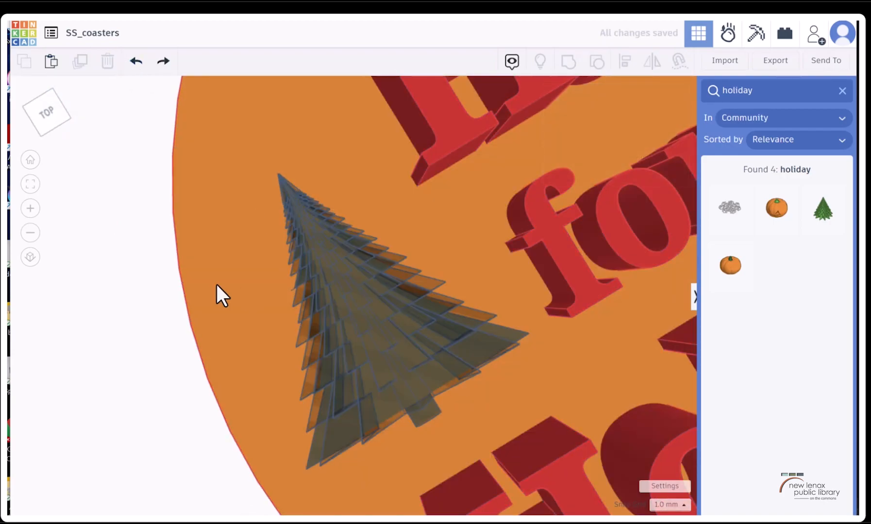
{"action": "left_click", "coordinate": [37, 98]}
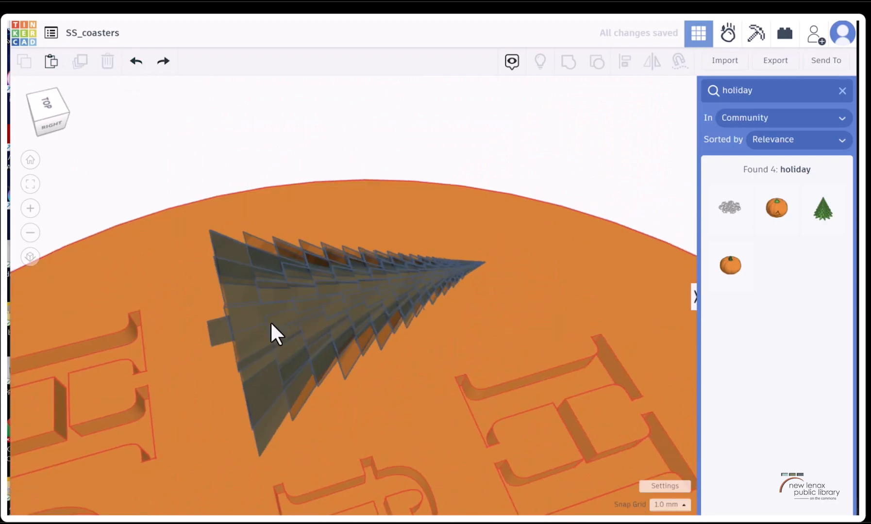
{"action": "left_click", "coordinate": [325, 312]}
{"action": "left_click", "coordinate": [52, 108]}
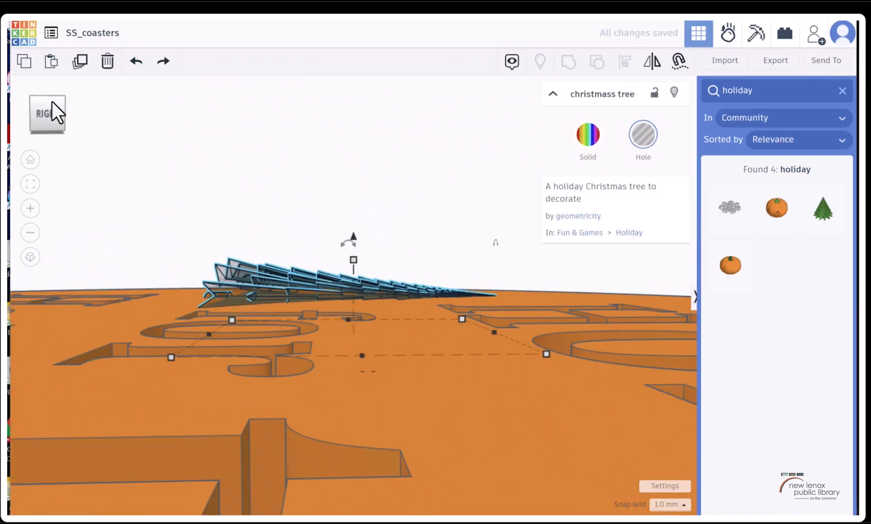
Stretch the tree hole taller and sink it 6 mm down into the coaster
{"action": "left_click_drag", "start_coordinate": [350, 234], "coordinate": [352, 98]}
{"action": "left_click_drag", "start_coordinate": [352, 99], "coordinate": [365, 178]}
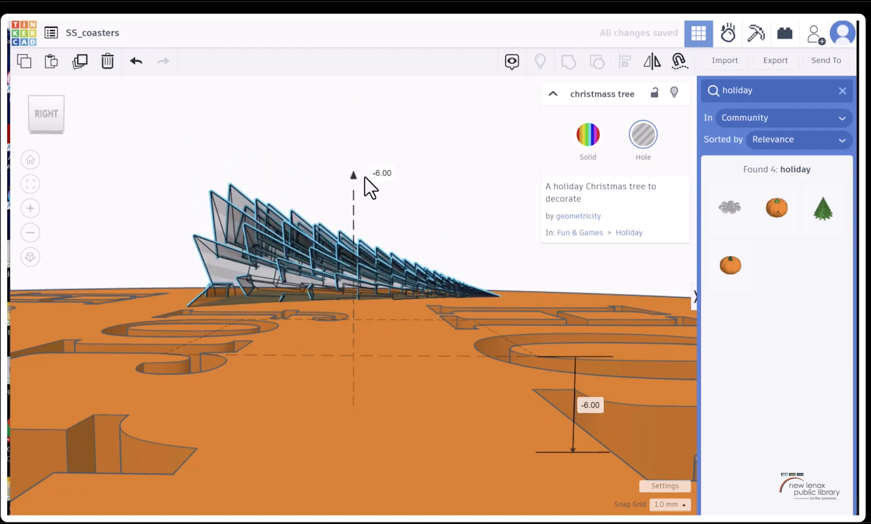
{"action": "left_click_drag", "start_coordinate": [24, 101], "coordinate": [59, 122]}
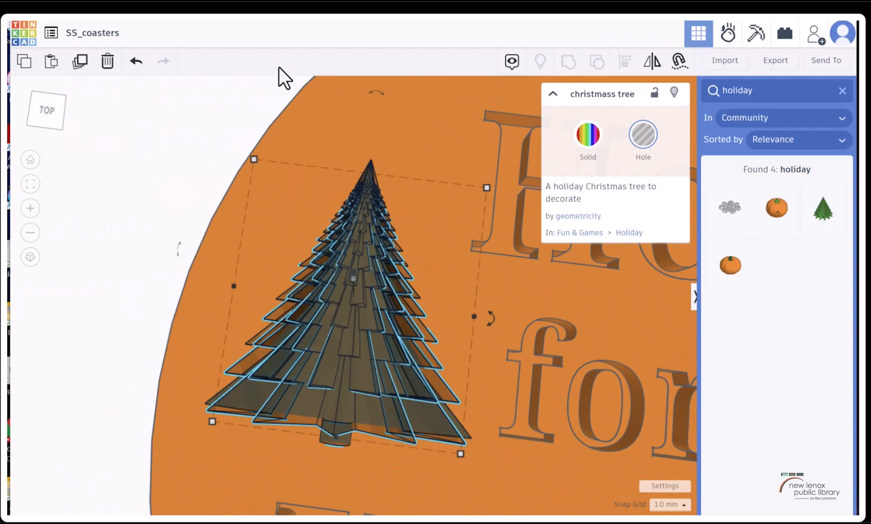
Group the stretched tree hole with the coaster again and inspect the cut from several angles
{"action": "key", "text": "ctrl+a"}
{"action": "scroll", "coordinate": [338, 307], "scroll_direction": "down", "scroll_amount": 2}
{"action": "scroll", "coordinate": [345, 289], "scroll_direction": "up", "scroll_amount": 6}
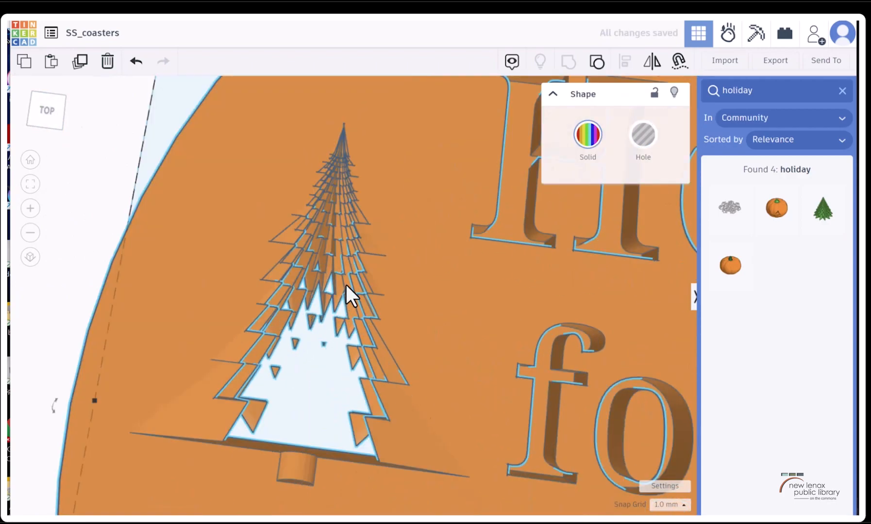
{"action": "left_click_drag", "start_coordinate": [37, 100], "coordinate": [29, 104]}
{"action": "scroll", "coordinate": [281, 234], "scroll_direction": "down", "scroll_amount": 3}
{"action": "scroll", "coordinate": [281, 233], "scroll_direction": "down", "scroll_amount": 2}
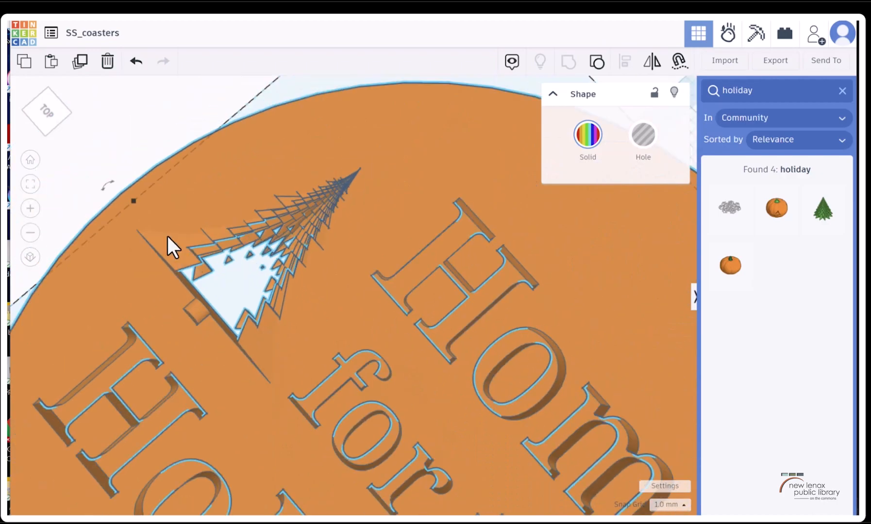
{"action": "left_click_drag", "start_coordinate": [38, 105], "coordinate": [70, 132]}
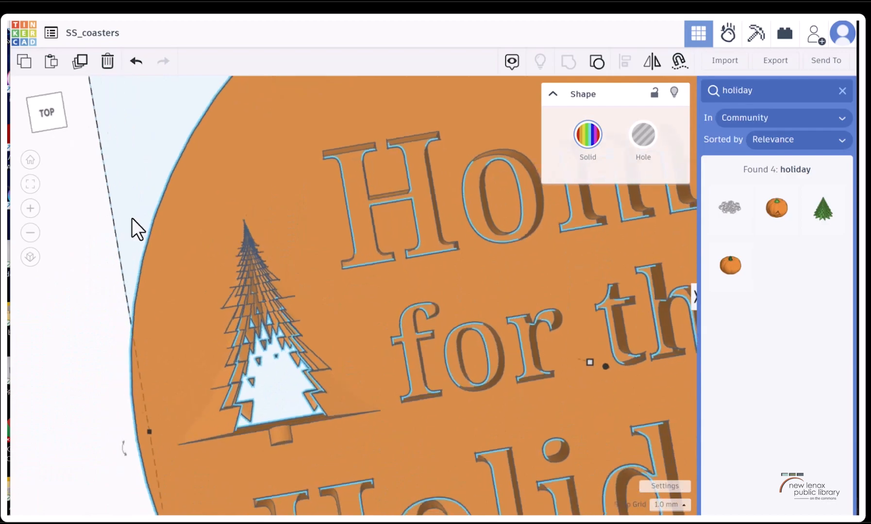
Undo the second tree cut and delete the Christmas tree hole from the coaster
{"action": "left_click", "coordinate": [136, 61]}
{"action": "left_click", "coordinate": [136, 62]}
{"action": "left_click", "coordinate": [309, 392]}
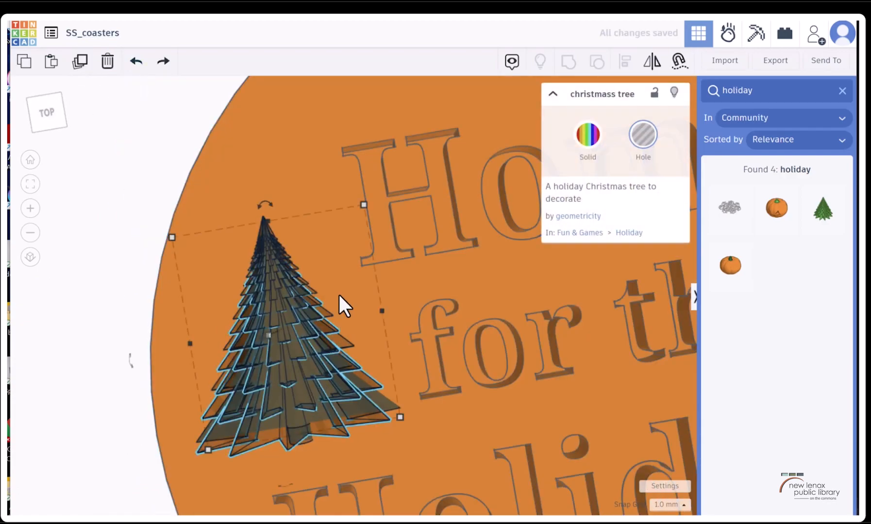
{"action": "key", "text": "Delete"}
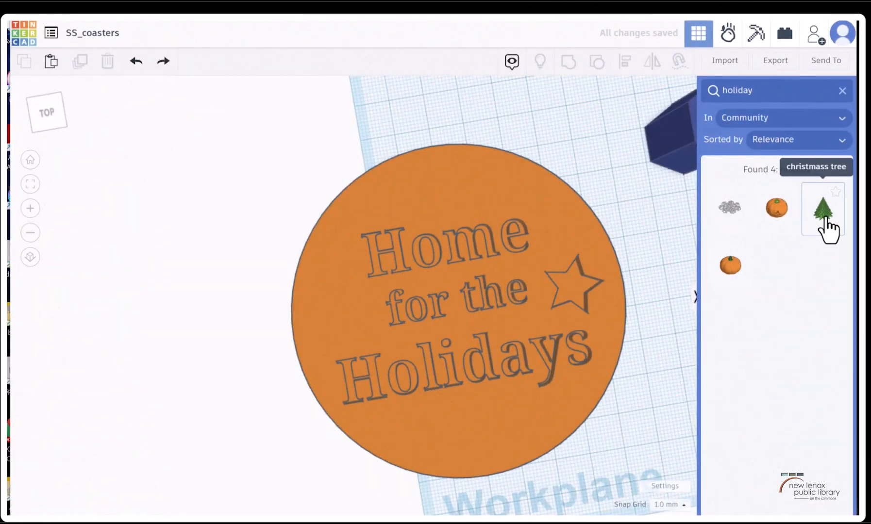
Add the community Snowflake shape, shrunk to about 17 by 17 mm, on the coaster's face left of "for"
{"action": "left_click", "coordinate": [727, 208]}
{"action": "left_click", "coordinate": [342, 318]}
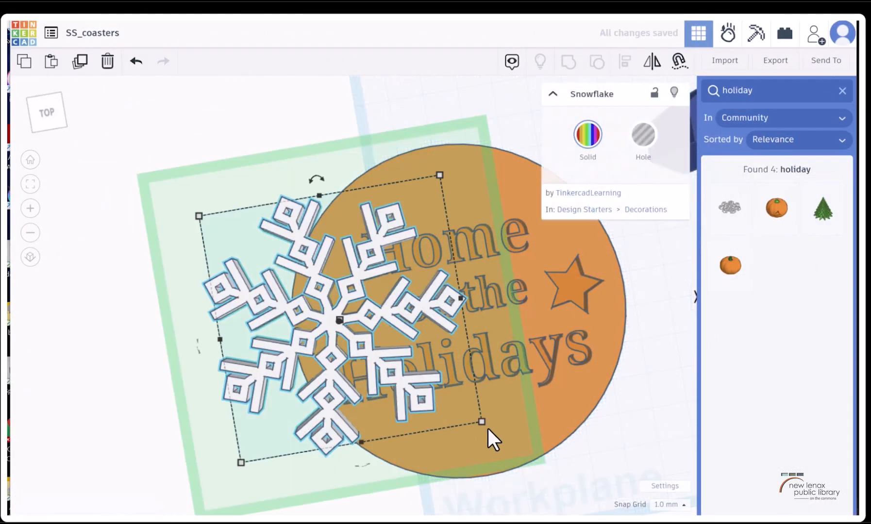
{"action": "left_click_drag", "start_coordinate": [482, 423], "coordinate": [339, 310]}
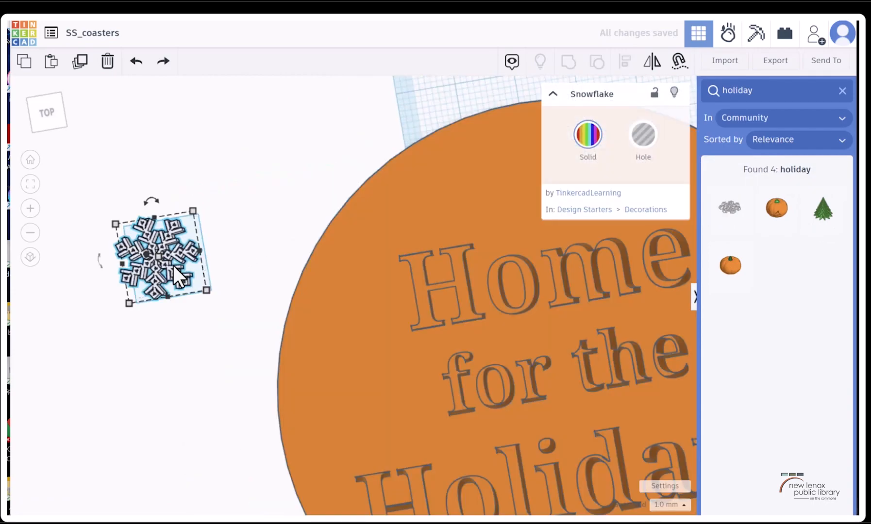
{"action": "left_click_drag", "start_coordinate": [173, 265], "coordinate": [425, 404]}
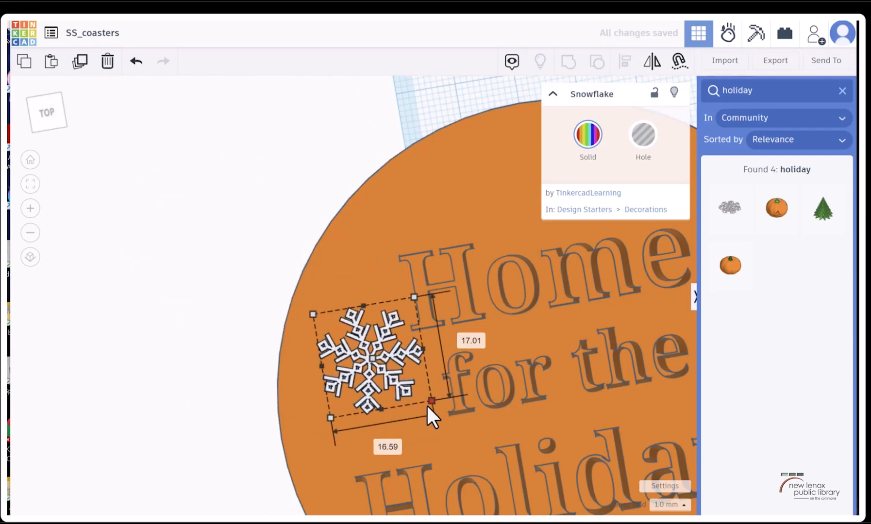
{"action": "left_click_drag", "start_coordinate": [369, 383], "coordinate": [341, 365]}
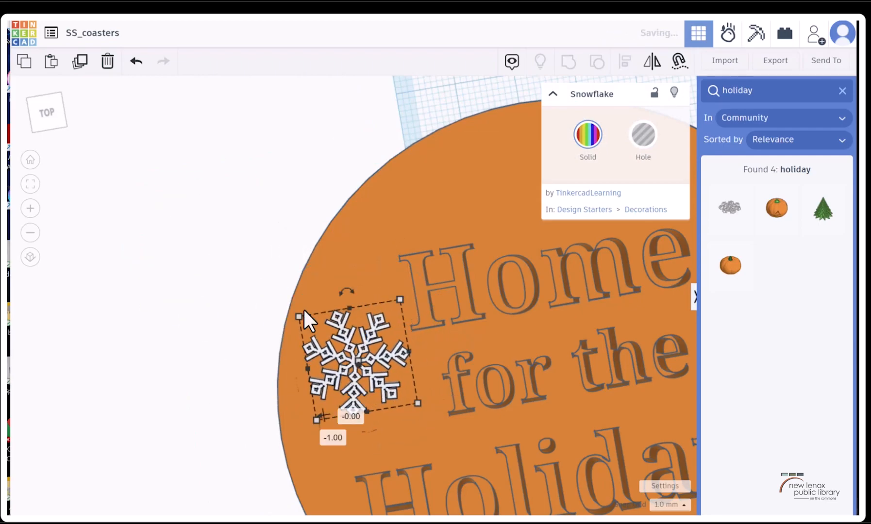
Lower the snowflake 1 mm so its underside is 2 mm above the workplane, and make it a hole
{"action": "mouse_move", "coordinate": [56, 104]}
{"action": "left_mouse_down"}
{"action": "mouse_move", "coordinate": [43, 93]}
{"action": "mouse_move", "coordinate": [62, 113]}
{"action": "left_mouse_up"}
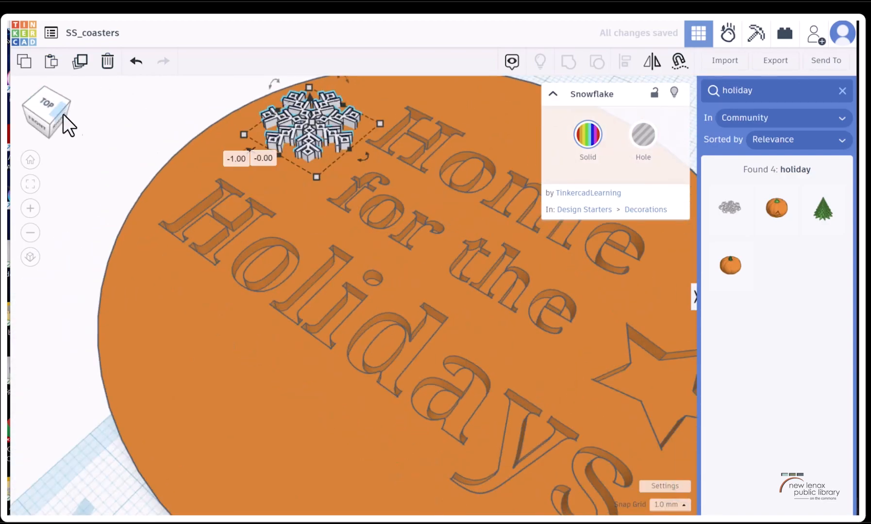
{"action": "key", "text": "f"}
{"action": "left_click", "coordinate": [51, 105]}
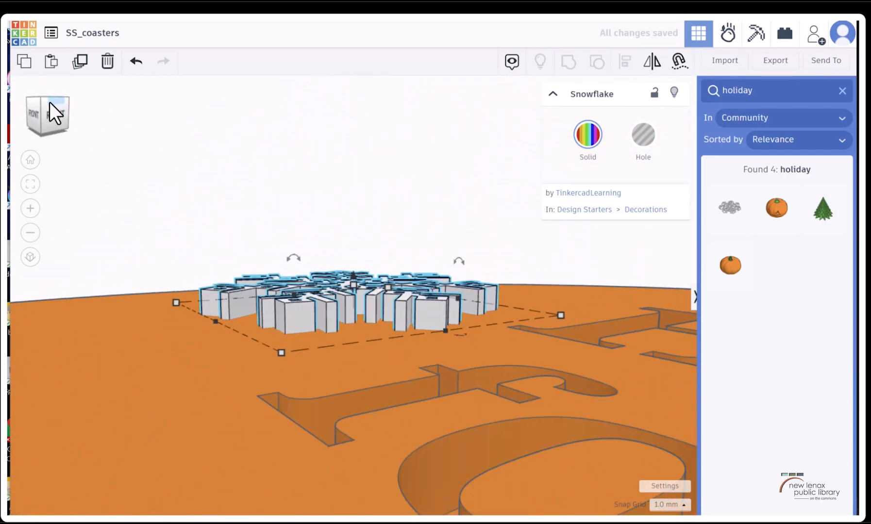
{"action": "mouse_move", "coordinate": [353, 277]}
{"action": "left_mouse_down"}
{"action": "mouse_move", "coordinate": [354, 300]}
{"action": "mouse_move", "coordinate": [350, 293]}
{"action": "left_mouse_up"}
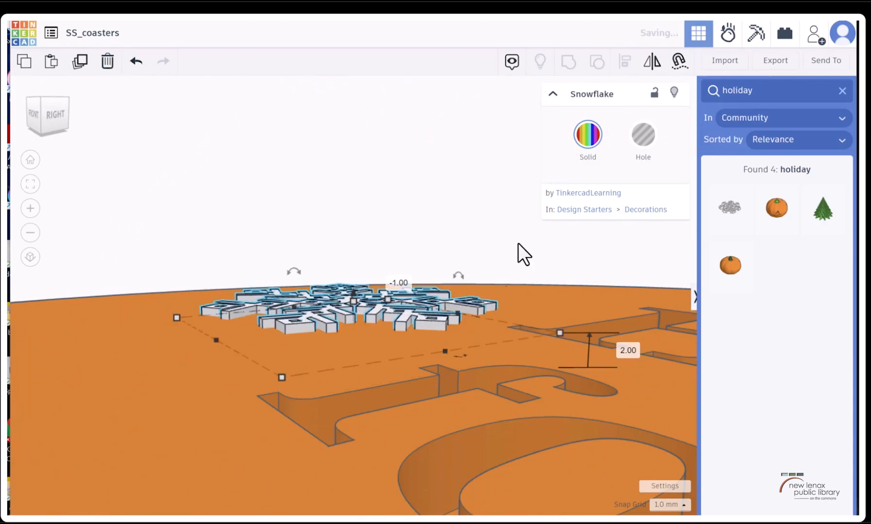
{"action": "left_click", "coordinate": [645, 136]}
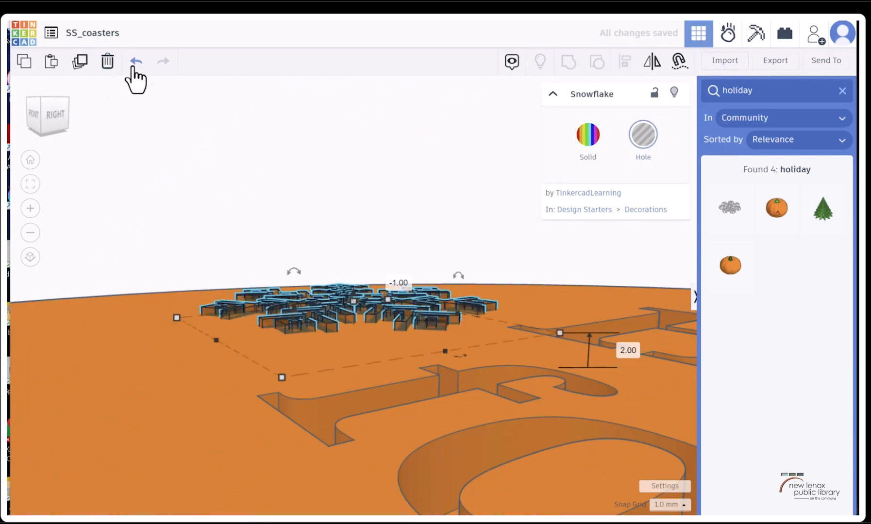
{"action": "left_click", "coordinate": [50, 101]}
{"action": "scroll", "coordinate": [390, 204], "scroll_direction": "down", "scroll_amount": 5}
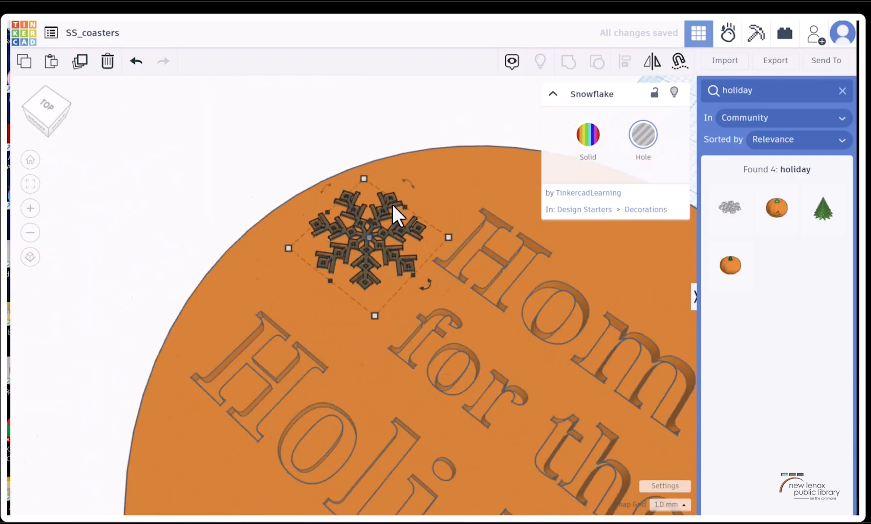
Try grouping the snowflake hole with the coaster, inspect the engraved cut up close, and ungroup it again
{"action": "left_click", "coordinate": [610, 284], "text": "shift"}
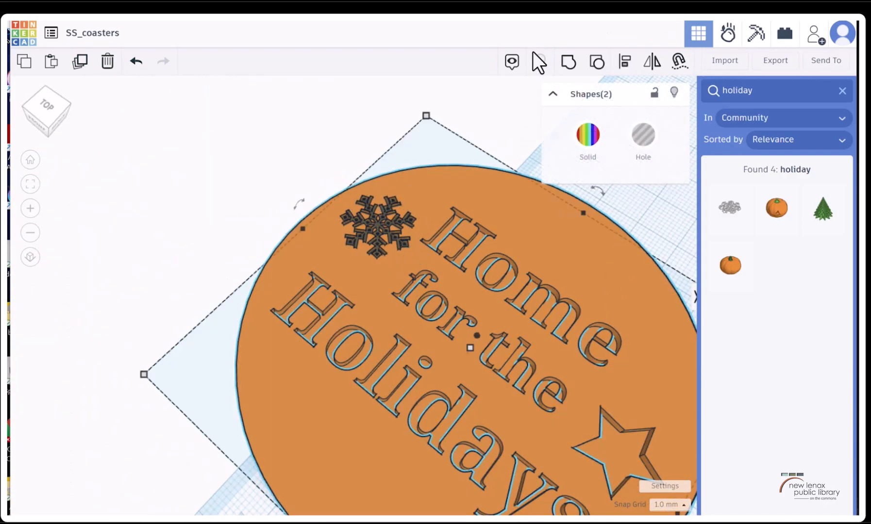
{"action": "left_click", "coordinate": [568, 61]}
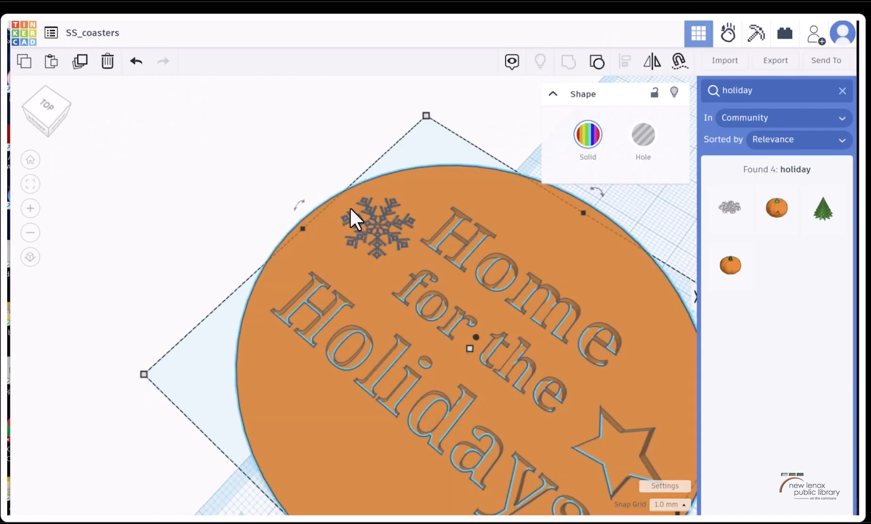
{"action": "scroll", "coordinate": [340, 204], "scroll_direction": "up", "scroll_amount": 2}
{"action": "scroll", "coordinate": [345, 228], "scroll_direction": "up", "scroll_amount": 4}
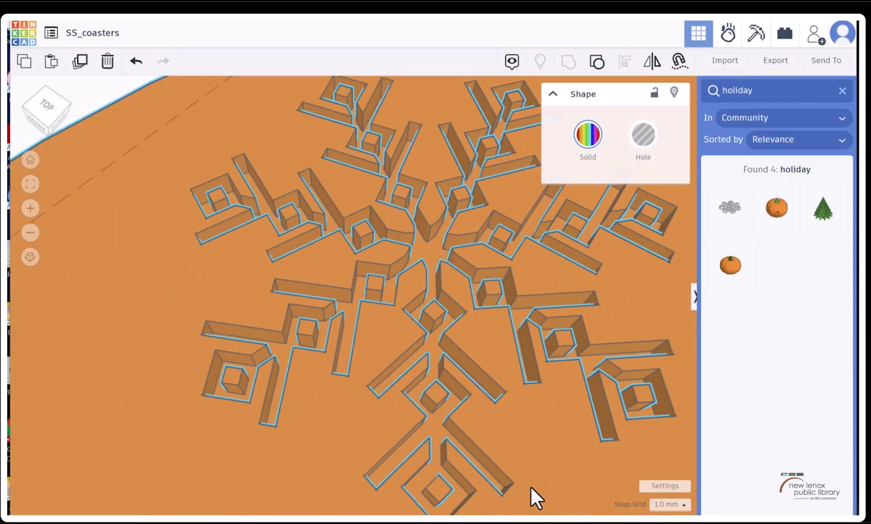
{"action": "scroll", "coordinate": [531, 373], "scroll_direction": "down", "scroll_amount": 5}
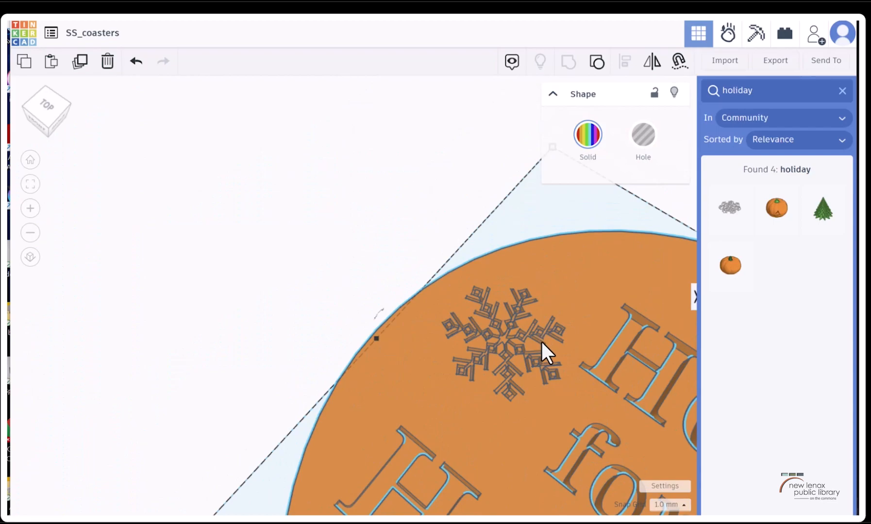
{"action": "scroll", "coordinate": [542, 342], "scroll_direction": "down", "scroll_amount": 4}
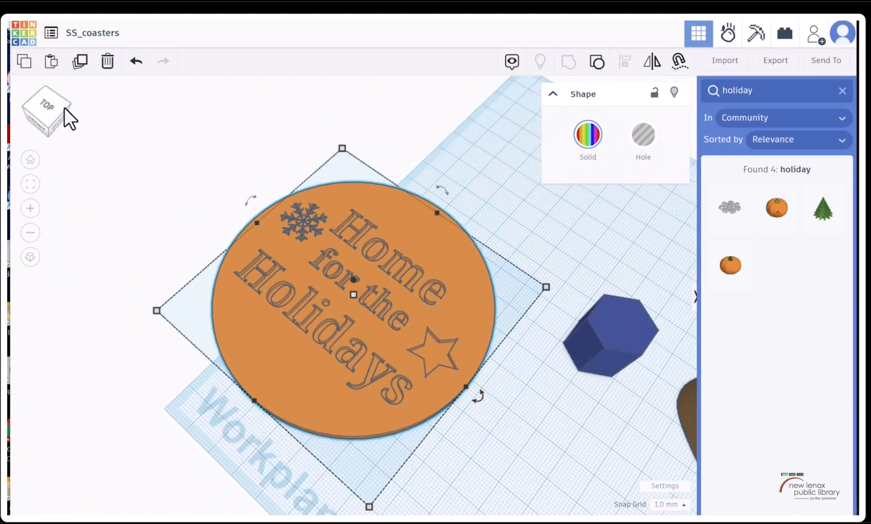
{"action": "left_click", "coordinate": [51, 105]}
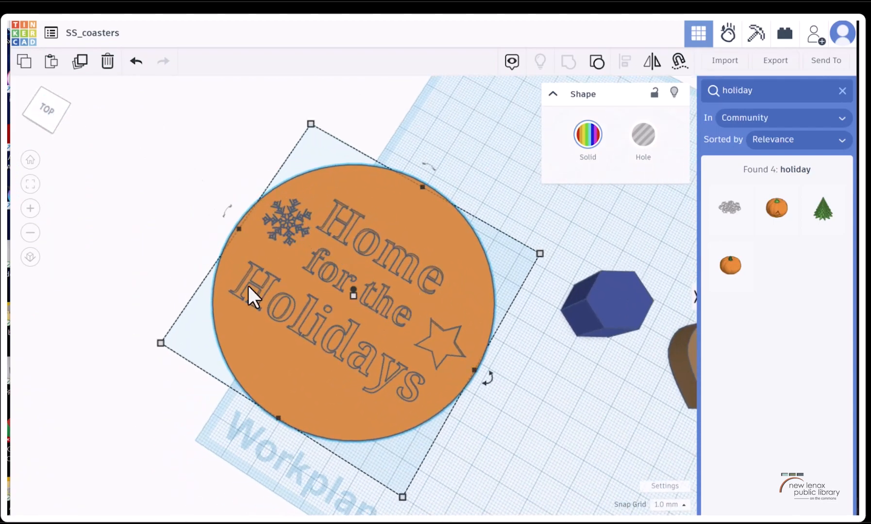
{"action": "left_click", "coordinate": [597, 62]}
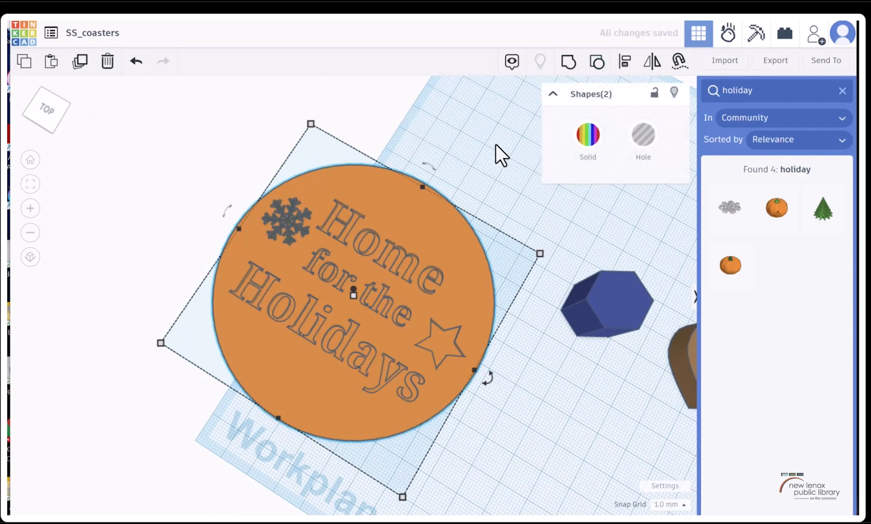
Ungroup the star from the coaster and move the star hole to the face area above "Home"
{"action": "left_click", "coordinate": [495, 146]}
{"action": "left_click", "coordinate": [466, 255]}
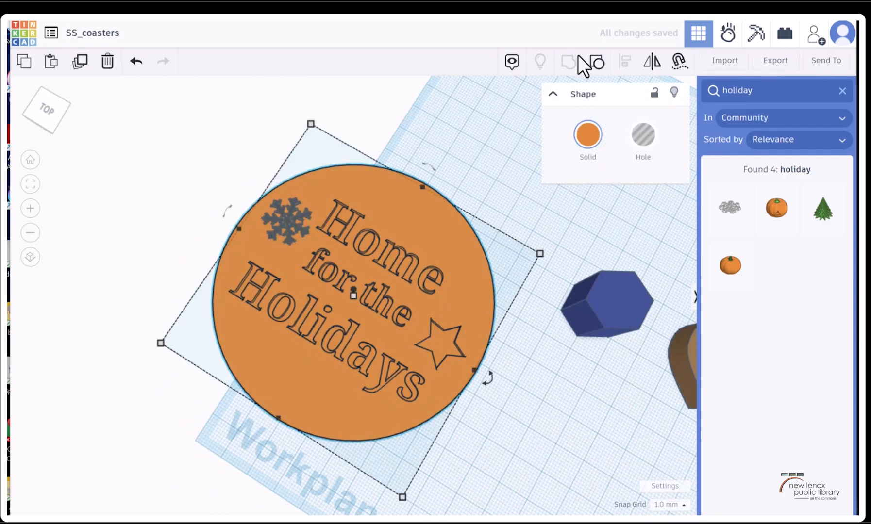
{"action": "left_click", "coordinate": [549, 390]}
{"action": "left_click", "coordinate": [438, 331]}
{"action": "left_click_drag", "start_coordinate": [443, 338], "coordinate": [410, 223]}
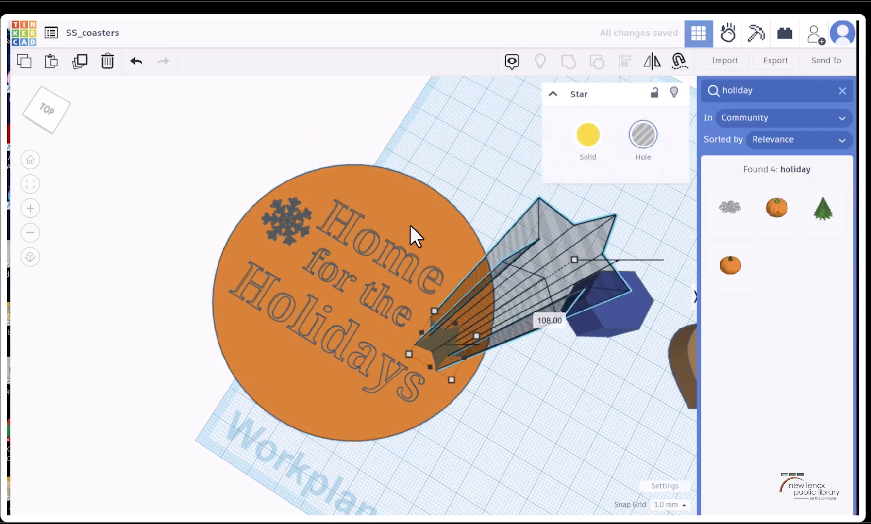
{"action": "key", "text": "ctrl+z"}
{"action": "left_click_drag", "start_coordinate": [443, 337], "coordinate": [392, 217]}
{"action": "left_click_drag", "start_coordinate": [441, 237], "coordinate": [451, 228]}
Ungroup the lettering from the coaster base and split it into separate "Home", "for the" and "Holidays" text shapes
{"action": "left_click", "coordinate": [292, 223]}
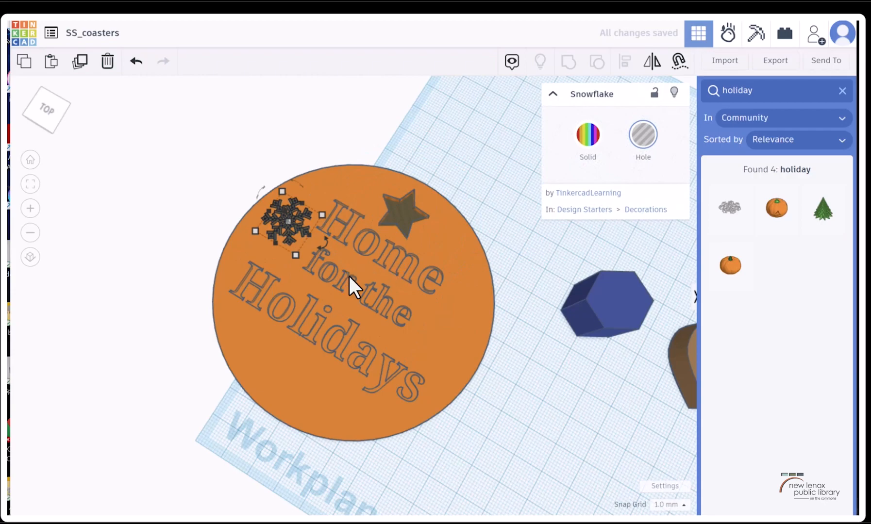
{"action": "left_click", "coordinate": [377, 262]}
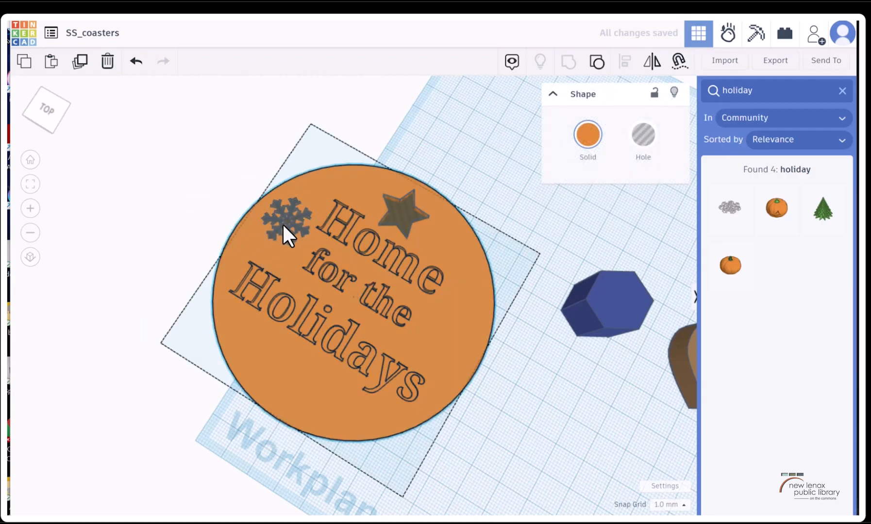
{"action": "left_click", "coordinate": [597, 61]}
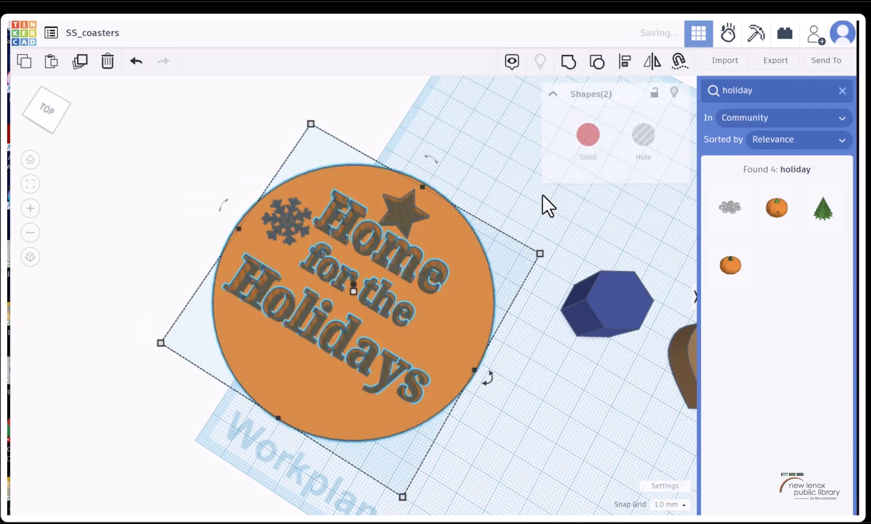
{"action": "left_click", "coordinate": [562, 174]}
{"action": "left_click", "coordinate": [414, 262]}
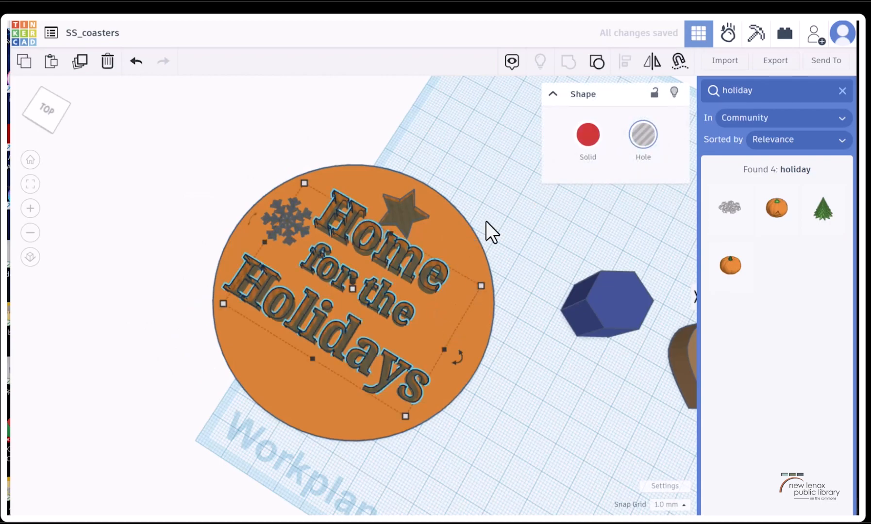
{"action": "left_click", "coordinate": [597, 62]}
{"action": "left_click", "coordinate": [537, 210]}
Turn the "Home", "for the" and "Holidays" text shapes into holes
{"action": "left_click", "coordinate": [420, 282]}
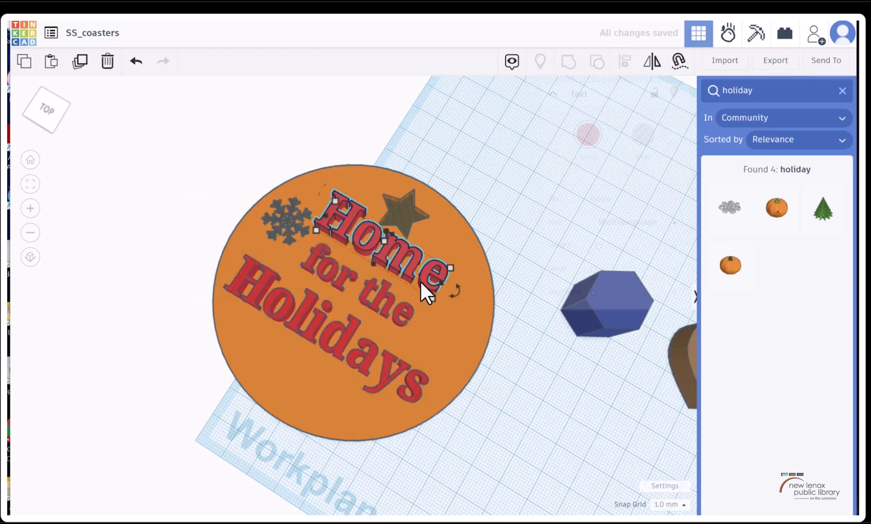
{"action": "left_click", "coordinate": [383, 315], "text": "shift"}
{"action": "left_click", "coordinate": [362, 365], "text": "shift"}
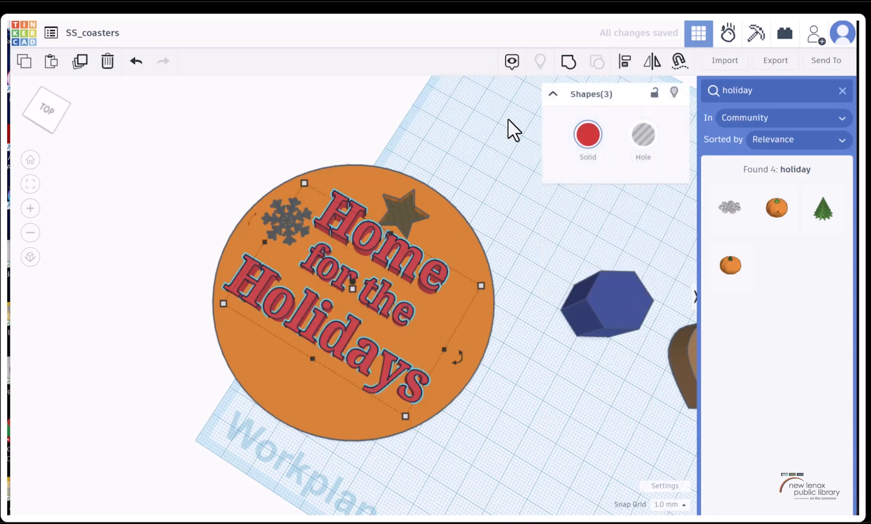
{"action": "left_click", "coordinate": [644, 146]}
{"action": "left_click", "coordinate": [513, 238]}
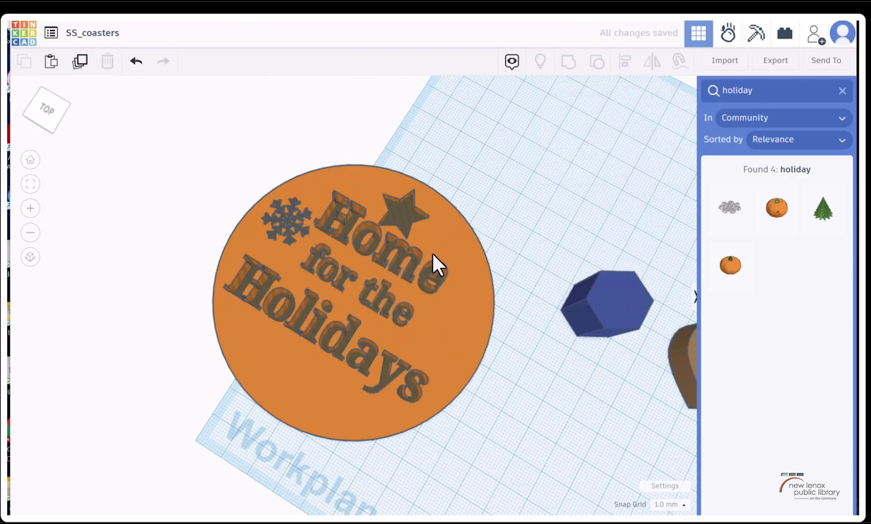
Shrink the "Home" text hole and enlarge the "for the" text hole to about 52 by 13 mm
{"action": "left_click", "coordinate": [424, 274]}
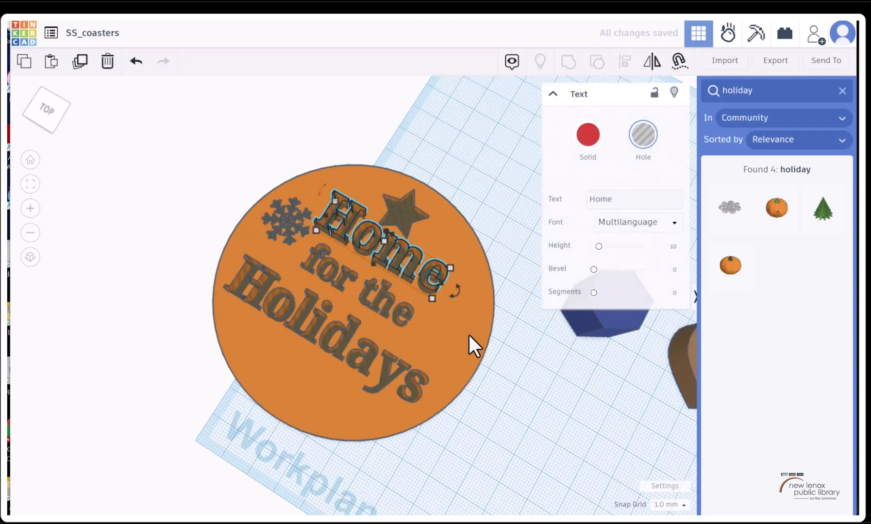
{"action": "left_click_drag", "start_coordinate": [432, 299], "coordinate": [380, 260]}
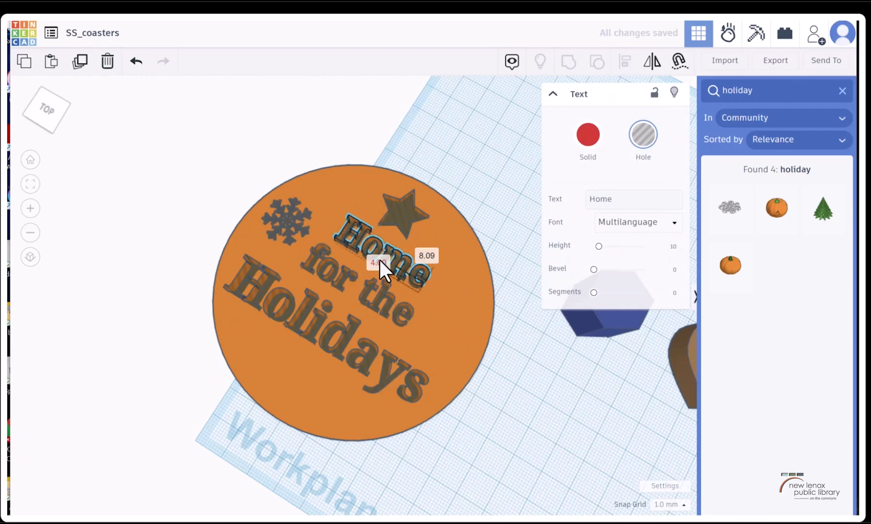
{"action": "left_click", "coordinate": [359, 299]}
{"action": "left_click_drag", "start_coordinate": [404, 333], "coordinate": [415, 347]}
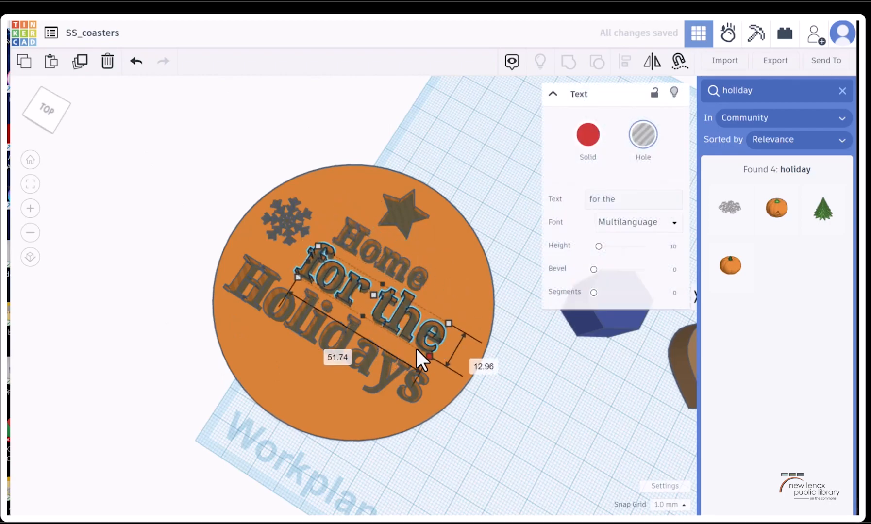
Place snowflake copies beside "Home" and below "Holidays", and rotate the copy beside "Home" by about -47°
{"action": "left_click", "coordinate": [383, 319]}
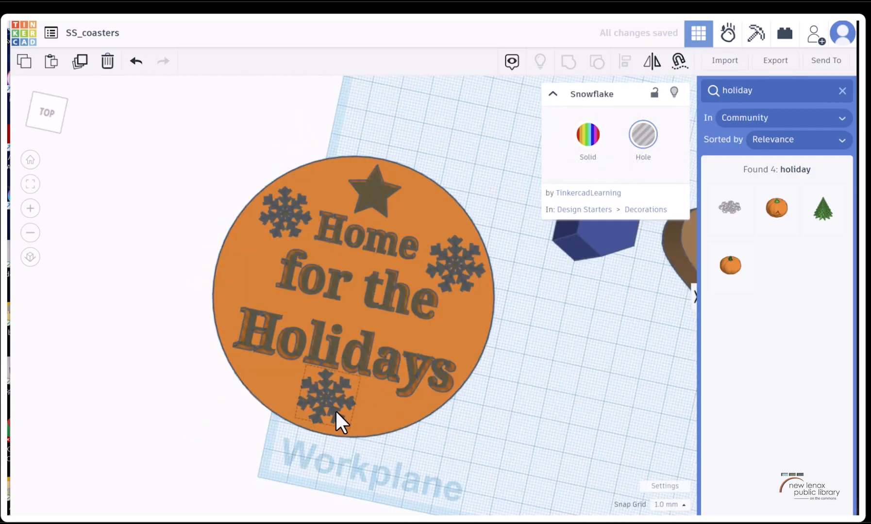
{"action": "left_click", "coordinate": [464, 278]}
{"action": "left_click", "coordinate": [458, 276]}
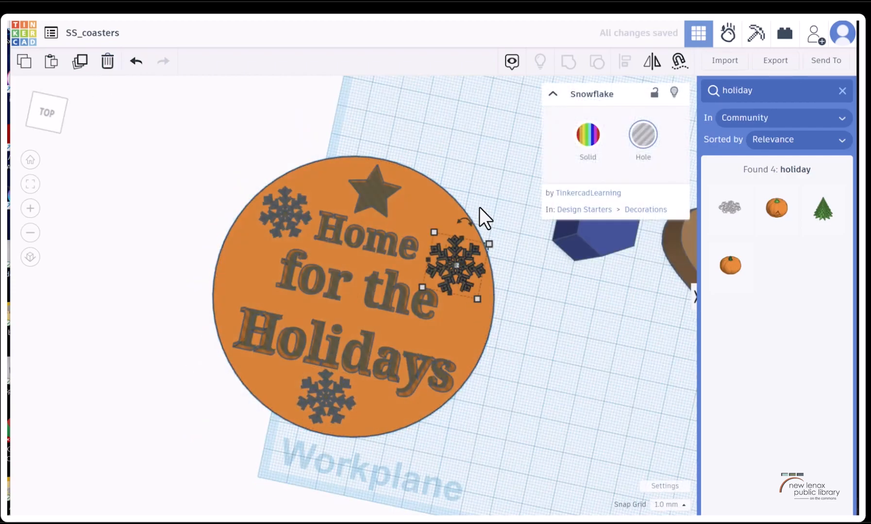
{"action": "left_click_drag", "start_coordinate": [465, 222], "coordinate": [379, 185]}
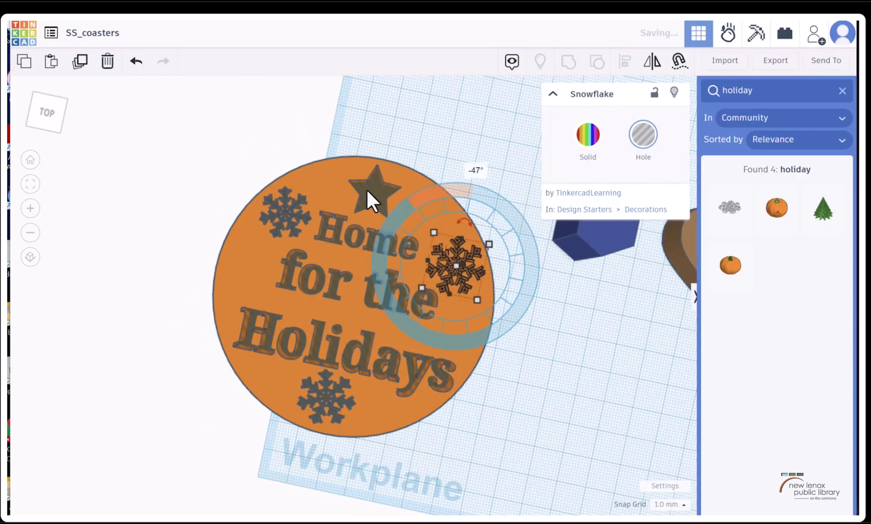
{"action": "left_click", "coordinate": [535, 402]}
{"action": "left_click", "coordinate": [377, 298]}
{"action": "left_click", "coordinate": [373, 302]}
{"action": "left_click_drag", "start_coordinate": [449, 268], "coordinate": [436, 282]}
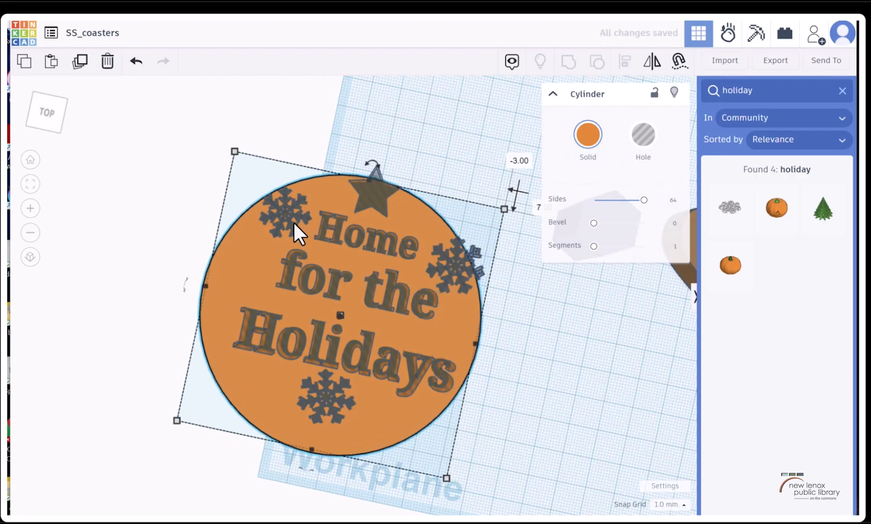
{"action": "left_click", "coordinate": [136, 61]}
{"action": "scroll", "coordinate": [365, 202], "scroll_direction": "up", "scroll_amount": 2}
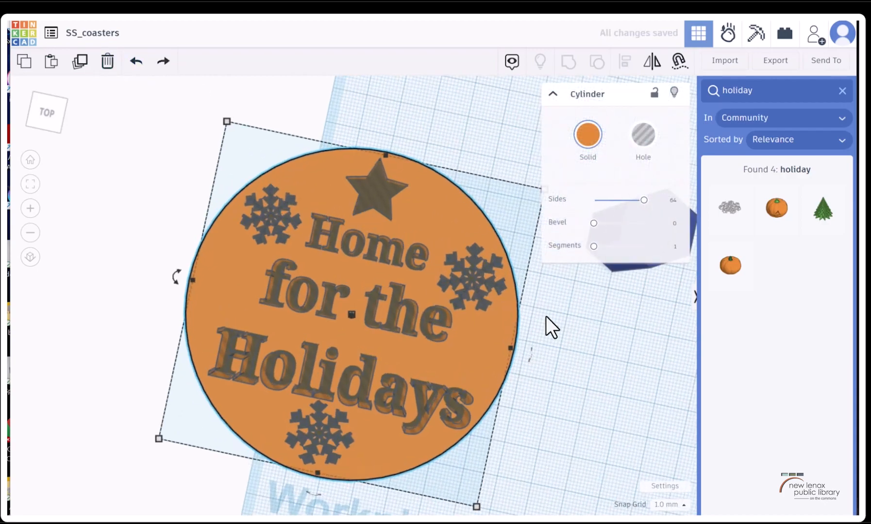
{"action": "left_click_drag", "start_coordinate": [474, 292], "coordinate": [471, 303]}
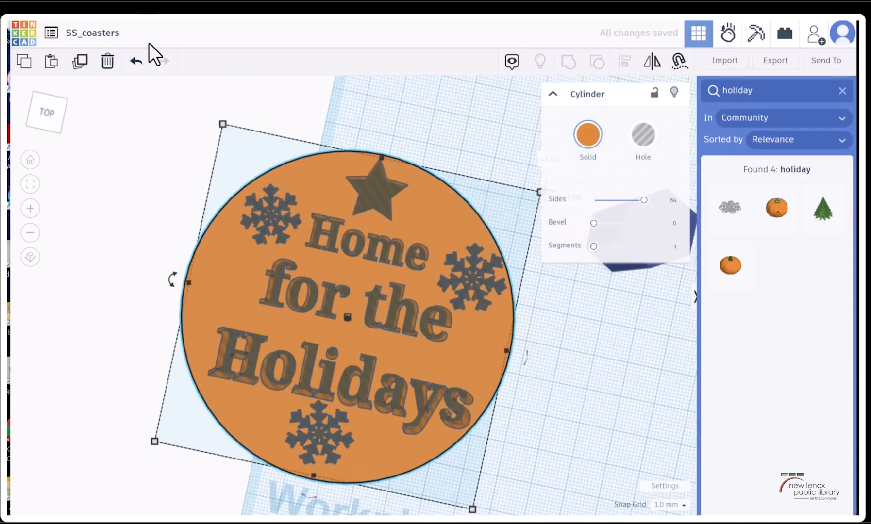
{"action": "left_click", "coordinate": [135, 61]}
{"action": "scroll", "coordinate": [444, 172], "scroll_direction": "up", "scroll_amount": 3}
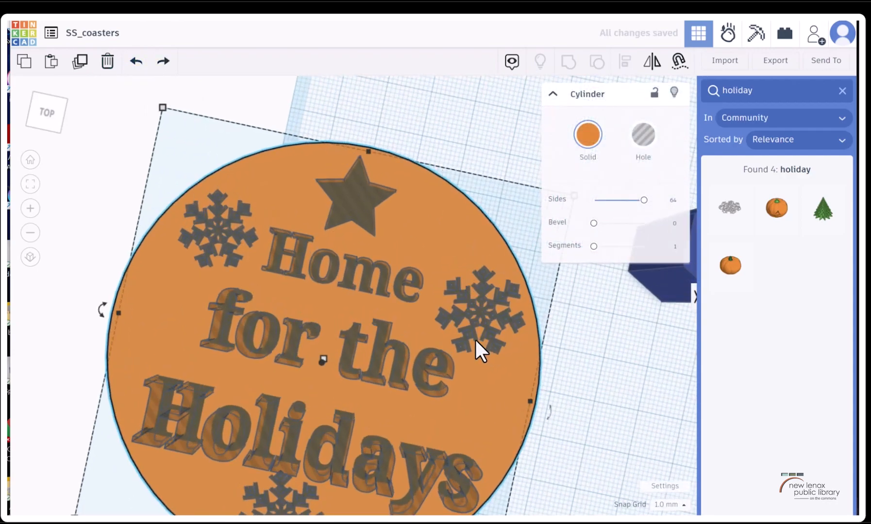
Try overlapping the star hole with "Home" and grouping all coaster shapes to inspect the cut, and undo the grouping
{"action": "left_click_drag", "start_coordinate": [361, 225], "coordinate": [339, 248]}
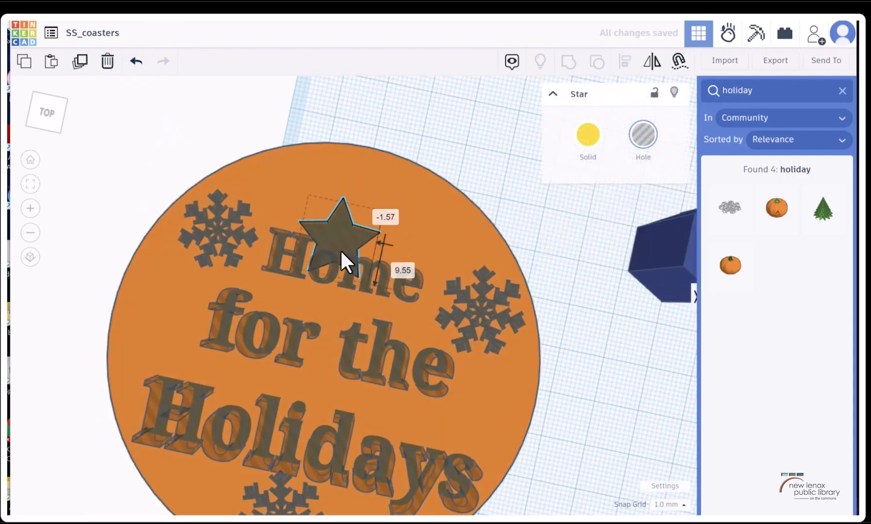
{"action": "left_click_drag", "start_coordinate": [116, 116], "coordinate": [521, 515]}
{"action": "left_click", "coordinate": [566, 63]}
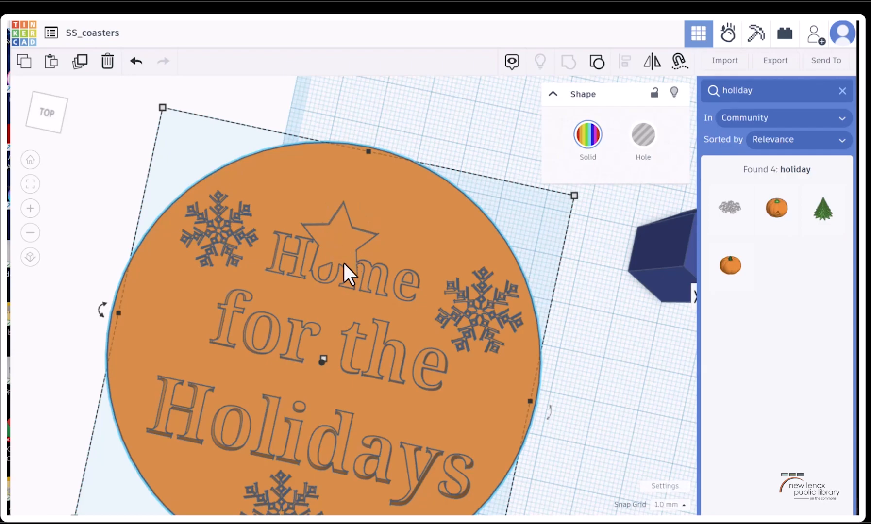
{"action": "scroll", "coordinate": [355, 248], "scroll_direction": "down", "scroll_amount": 2}
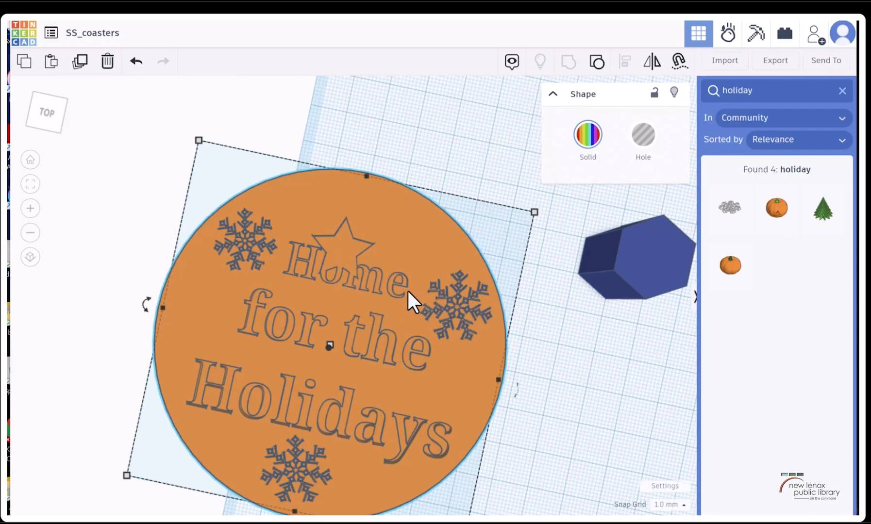
{"action": "left_click", "coordinate": [135, 62]}
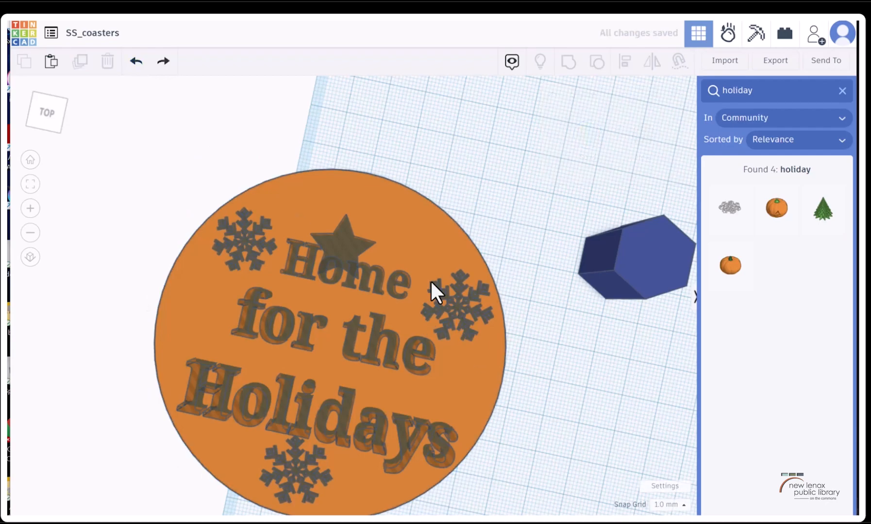
Move the star hole clear of the lettering above "Home" and group all text, star and snowflake holes with the coaster
{"action": "left_click", "coordinate": [338, 243]}
{"action": "left_click_drag", "start_coordinate": [278, 199], "coordinate": [271, 186]}
{"action": "left_click", "coordinate": [347, 438]}
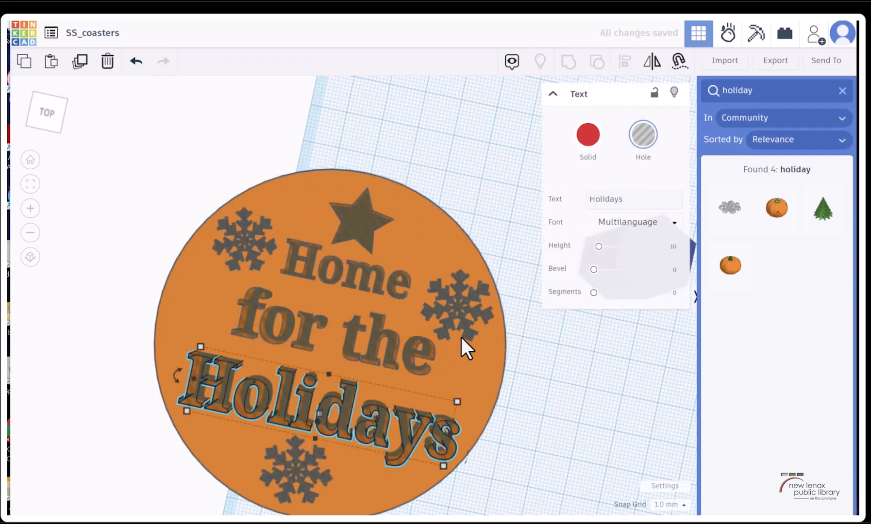
{"action": "scroll", "coordinate": [454, 318], "scroll_direction": "up", "scroll_amount": 1}
{"action": "scroll", "coordinate": [454, 314], "scroll_direction": "down", "scroll_amount": 2}
{"action": "key", "text": "ctrl+a"}
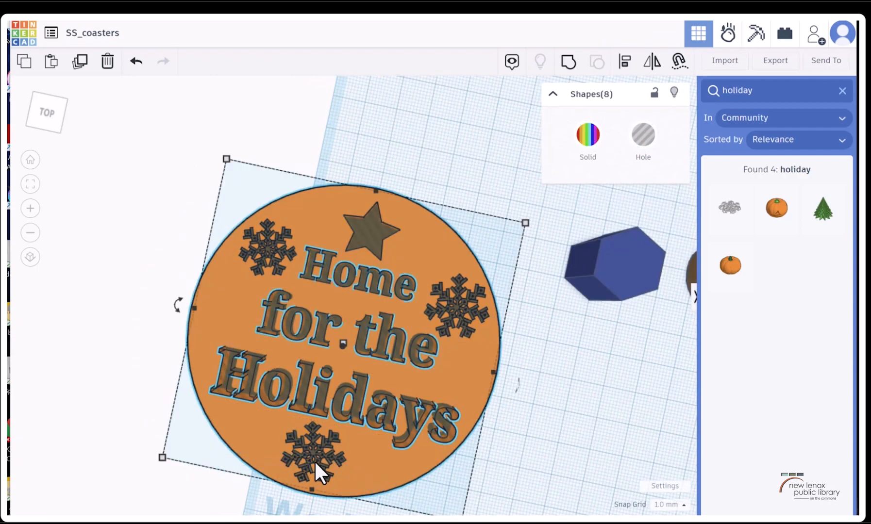
{"action": "left_click", "coordinate": [566, 63]}
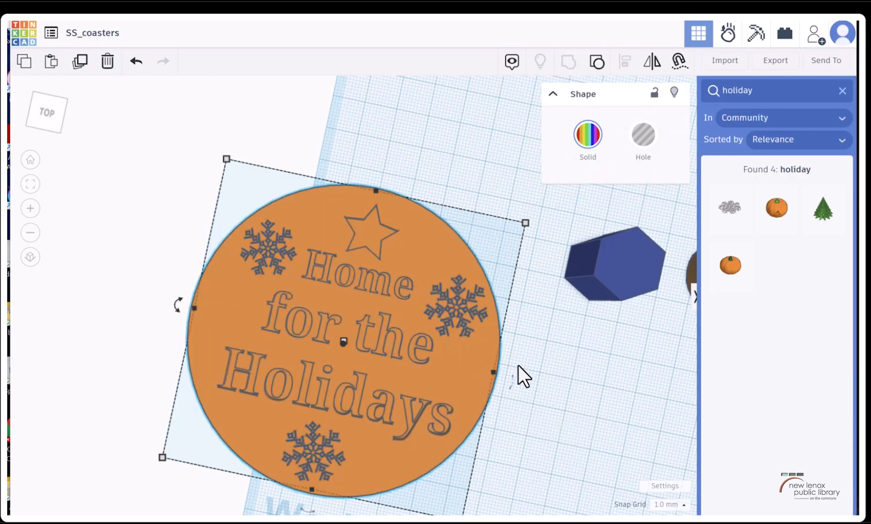
Resize the blue hexagonal polygon to 94 mm in both length and width
{"action": "scroll", "coordinate": [535, 356], "scroll_direction": "down", "scroll_amount": 5}
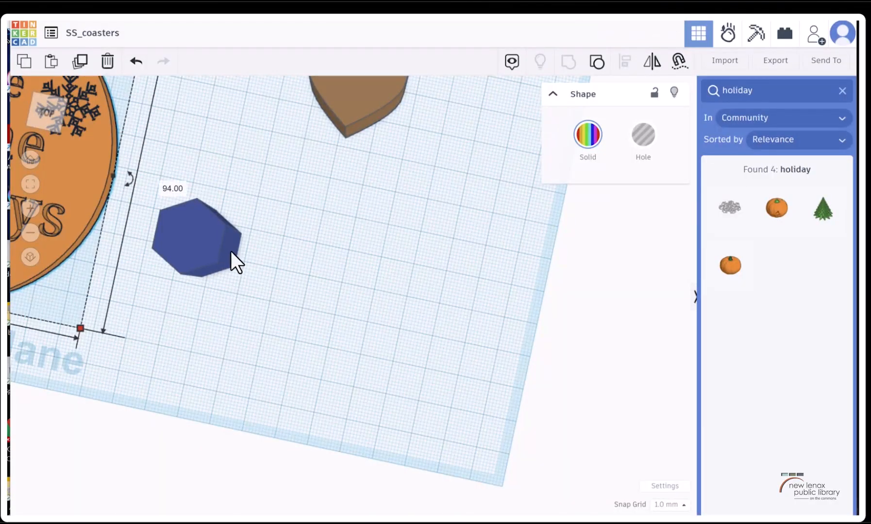
{"action": "left_click", "coordinate": [232, 252]}
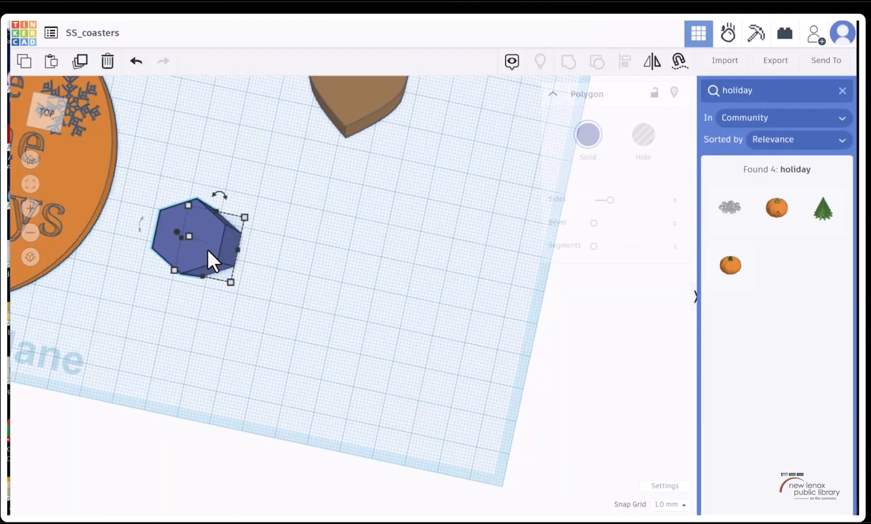
{"action": "left_click", "coordinate": [30, 186]}
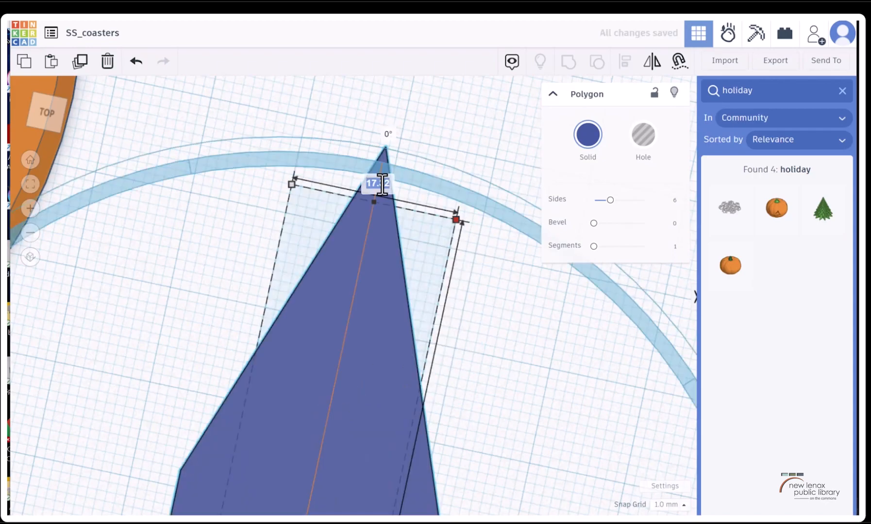
{"action": "type", "text": "94"}
{"action": "key", "text": "Return"}
{"action": "scroll", "coordinate": [453, 276], "scroll_direction": "down", "scroll_amount": 5}
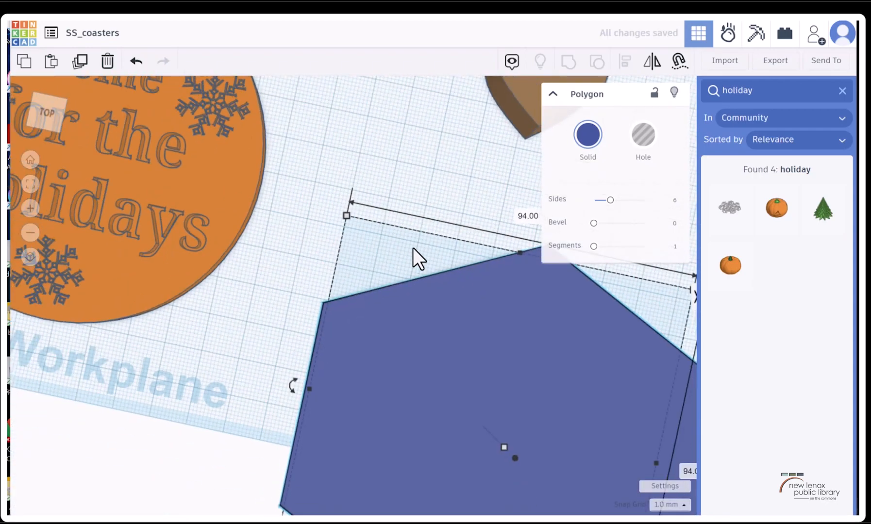
Set the enlarged blue polygon's number of sides to 8
{"action": "left_click", "coordinate": [340, 269]}
{"action": "left_click", "coordinate": [474, 360]}
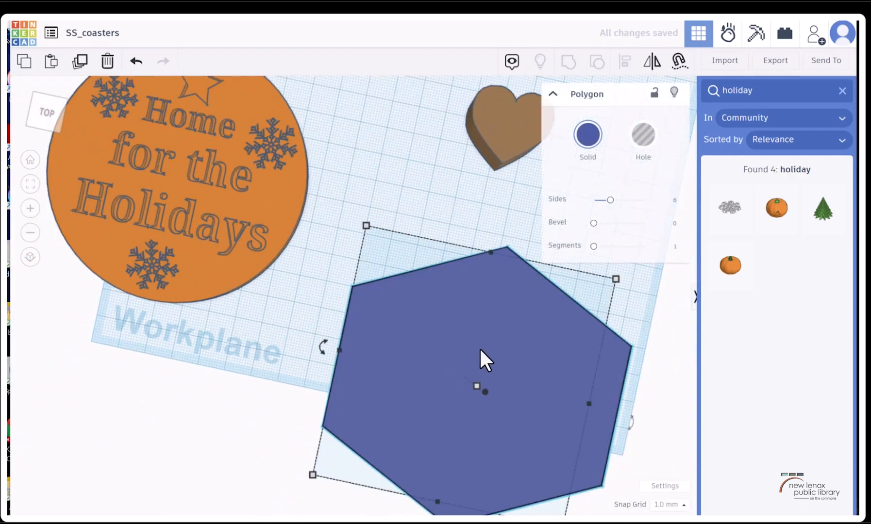
{"action": "left_click_drag", "start_coordinate": [610, 200], "coordinate": [622, 199]}
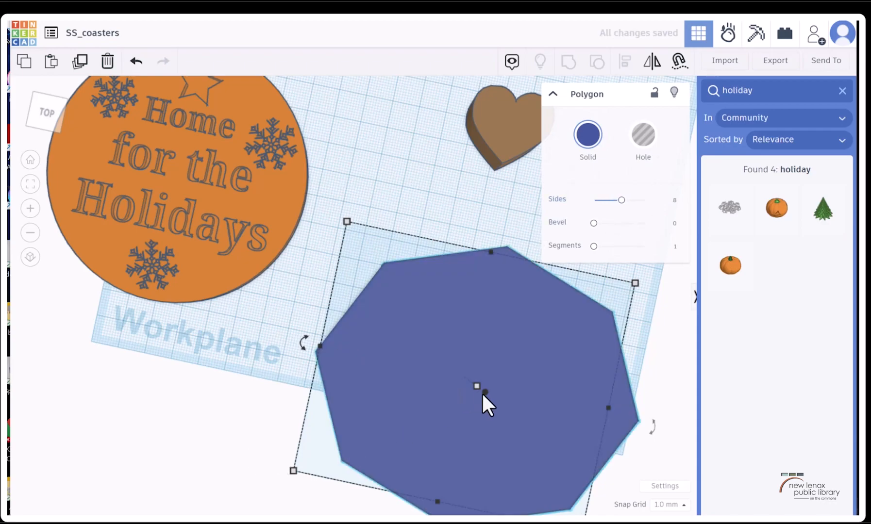
Set the height of the blue octagonal coaster to 3 mm
{"action": "left_click_drag", "start_coordinate": [44, 107], "coordinate": [38, 99]}
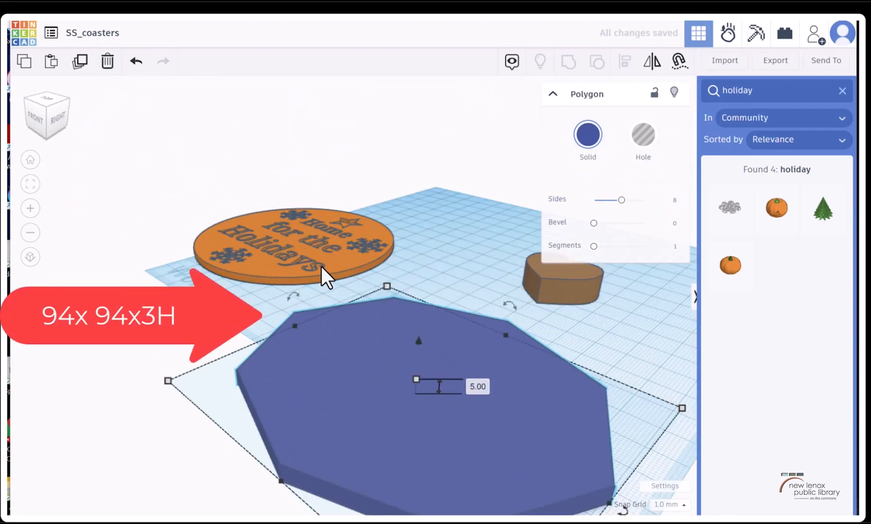
{"action": "left_click", "coordinate": [328, 255]}
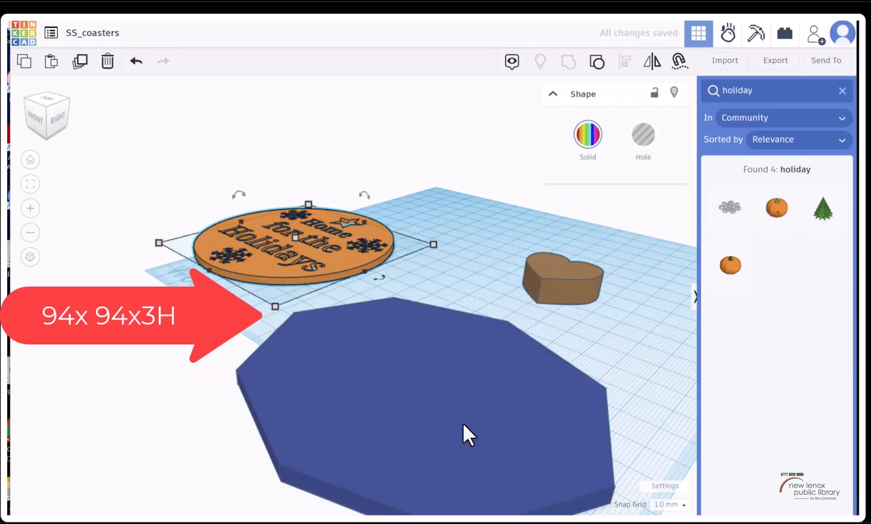
{"action": "left_click", "coordinate": [449, 406]}
{"action": "mouse_move", "coordinate": [415, 382]}
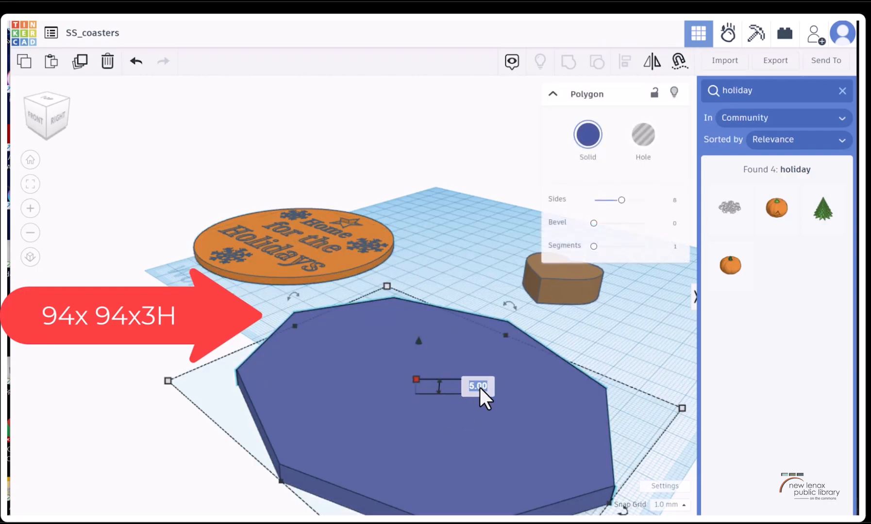
{"action": "left_click", "coordinate": [466, 388]}
{"action": "type", "text": "3"}
{"action": "key", "text": "Return"}
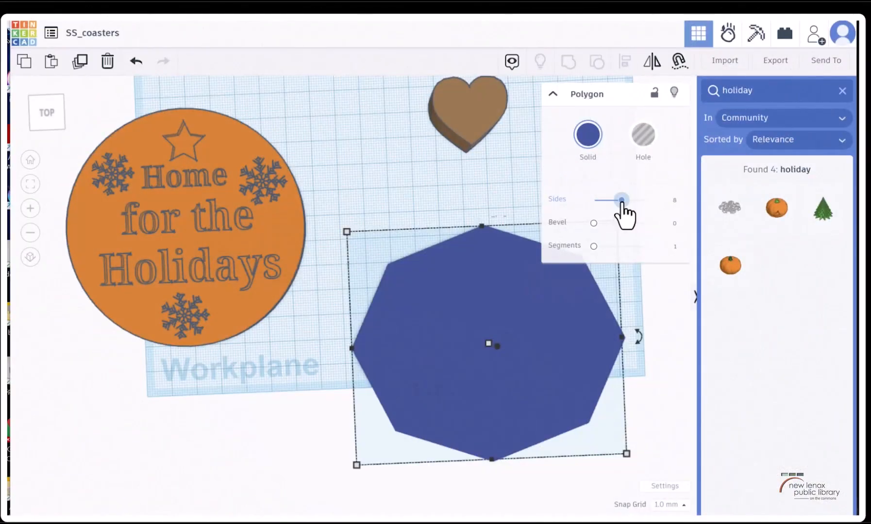
Delete the "Texttext" shape and place a fresh text shape with newline support on the octagon
{"action": "scroll", "coordinate": [441, 223], "scroll_direction": "down", "scroll_amount": 2}
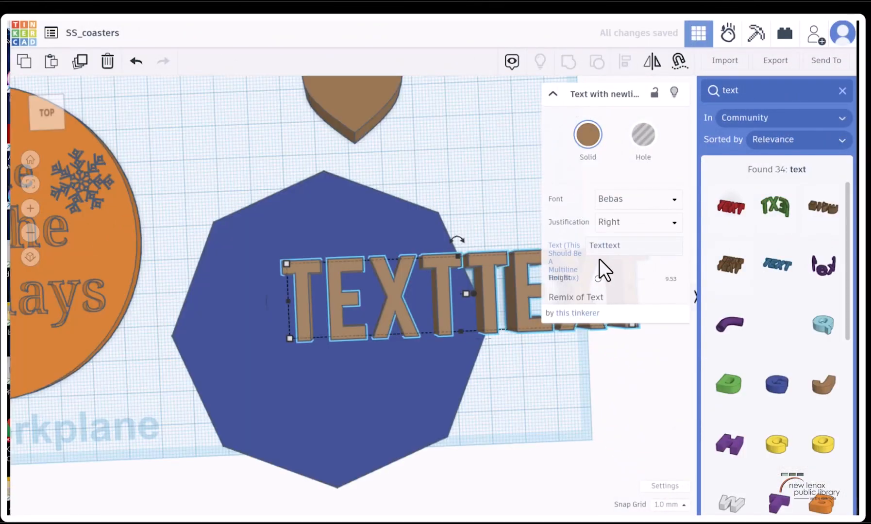
{"action": "key", "text": "Delete"}
{"action": "left_click_drag", "start_coordinate": [730, 271], "coordinate": [284, 287]}
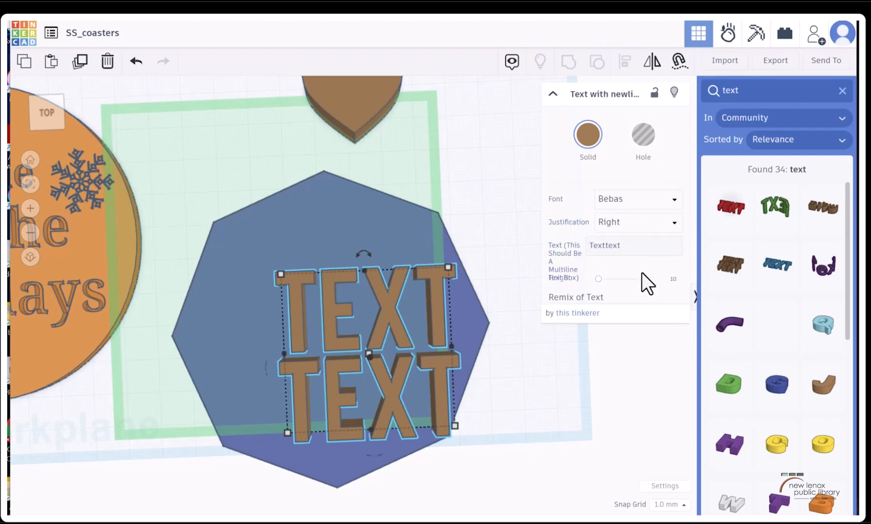
Try the justification options on the multiline text and set it to center
{"action": "left_click", "coordinate": [632, 228]}
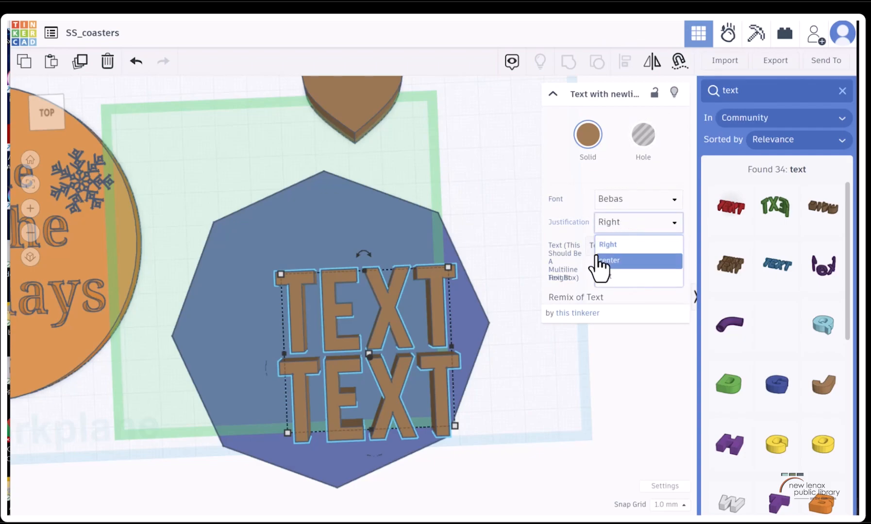
{"action": "left_click", "coordinate": [604, 261]}
{"action": "left_click", "coordinate": [622, 228]}
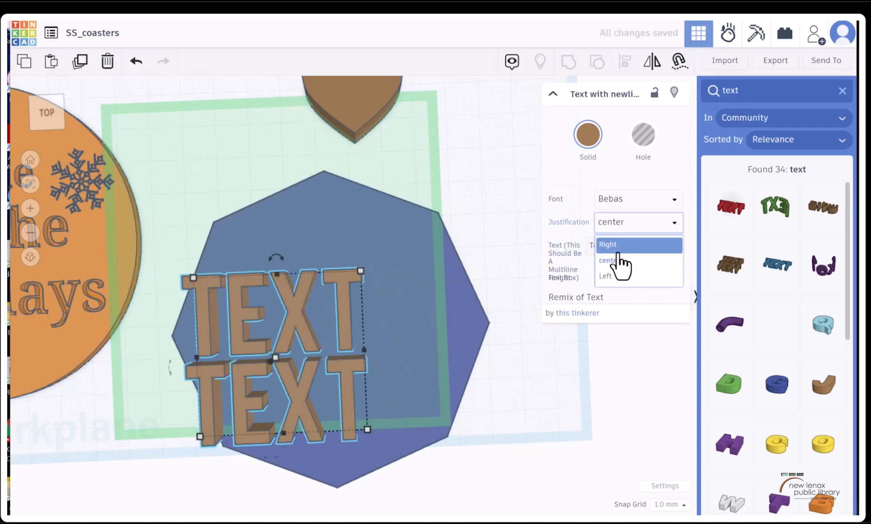
{"action": "left_click", "coordinate": [607, 277]}
{"action": "left_click", "coordinate": [625, 228]}
{"action": "left_click", "coordinate": [615, 246]}
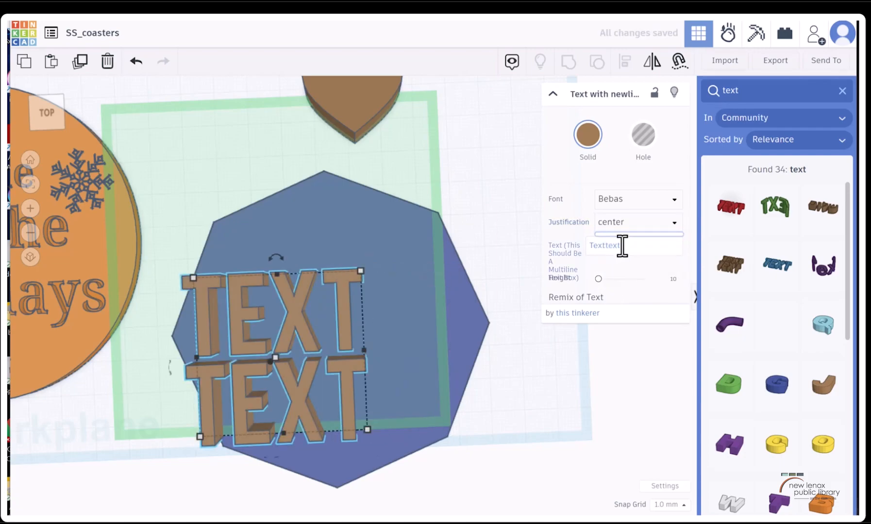
Replace the placeholder wording of the text shape with "Sweet and Twisted"
{"action": "left_click", "coordinate": [602, 247]}
{"action": "double_click", "coordinate": [633, 251]}
{"action": "left_click", "coordinate": [562, 263]}
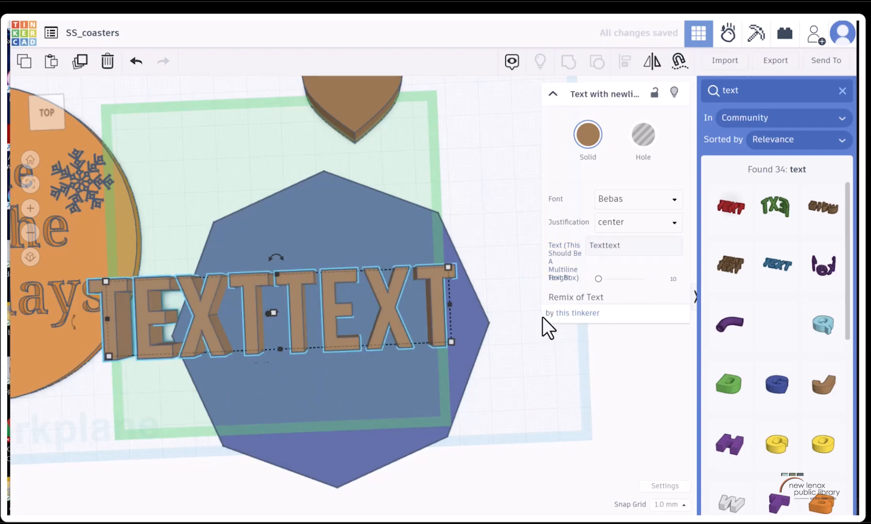
{"action": "left_click", "coordinate": [616, 247]}
{"action": "left_click", "coordinate": [604, 247]}
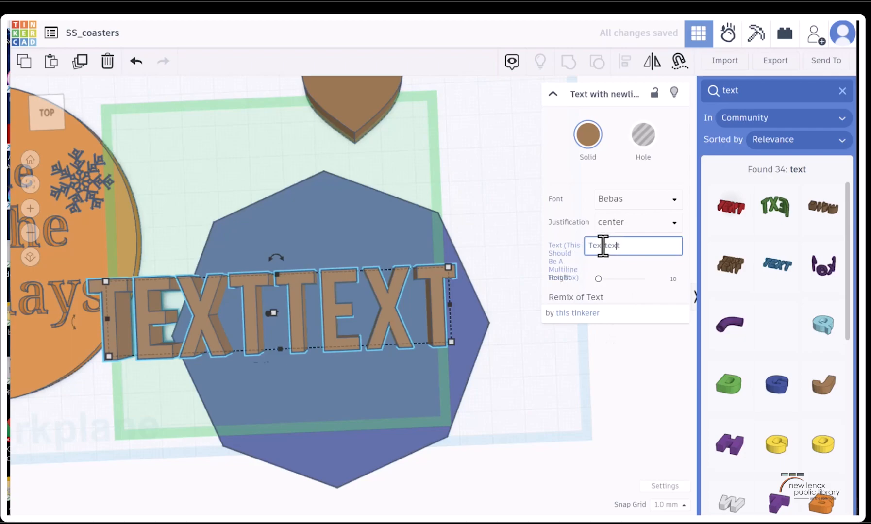
{"action": "left_click_drag", "start_coordinate": [616, 248], "coordinate": [553, 236]}
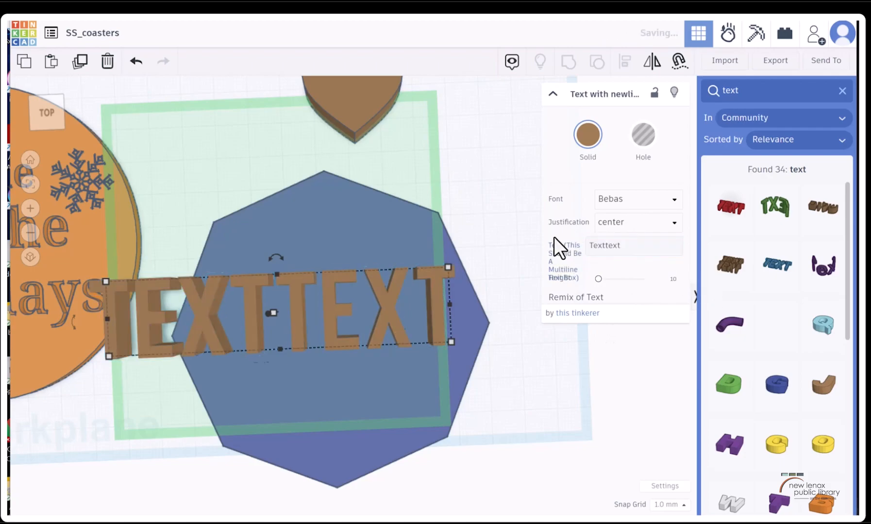
{"action": "left_click_drag", "start_coordinate": [632, 245], "coordinate": [578, 236]}
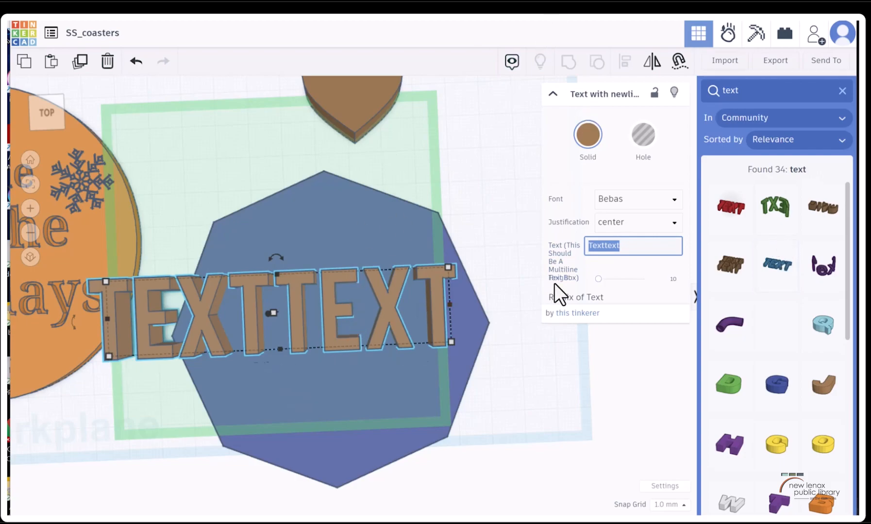
{"action": "type", "text": "Sweet n"}
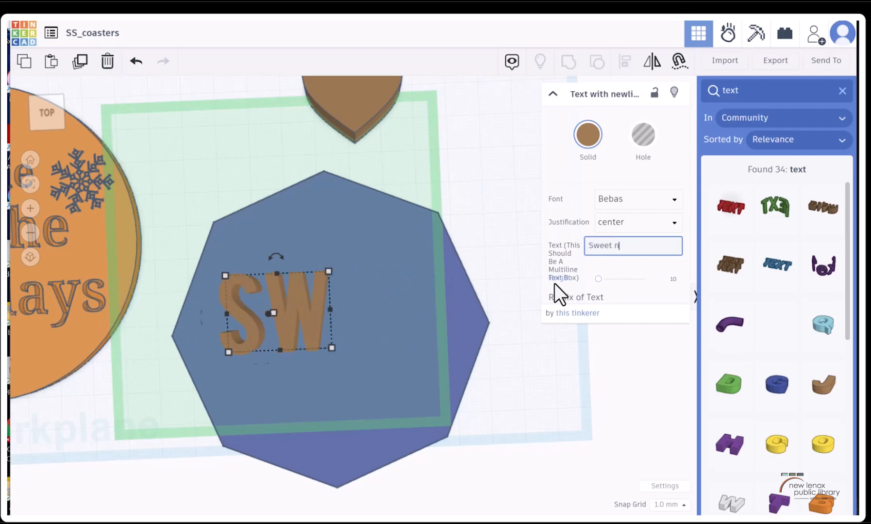
{"action": "key", "text": "BackSpace"}
{"action": "type", "text": "and "}
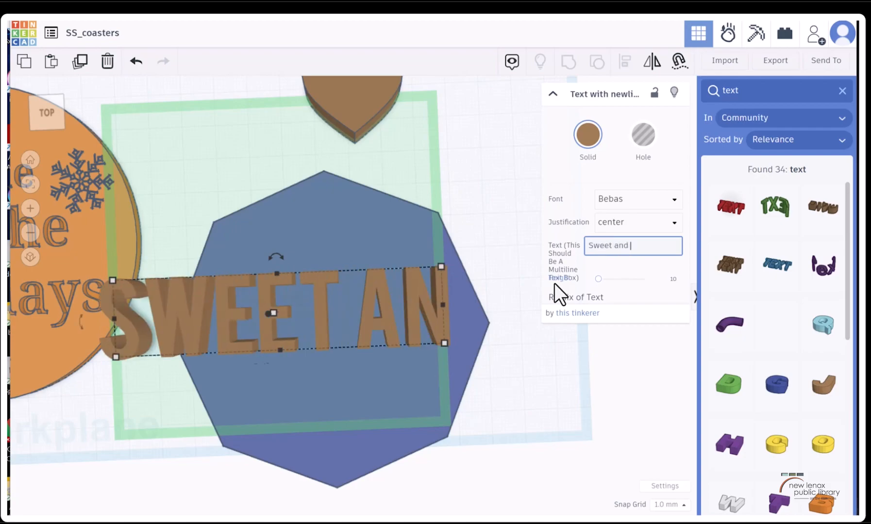
{"action": "type", "text": "Twisted"}
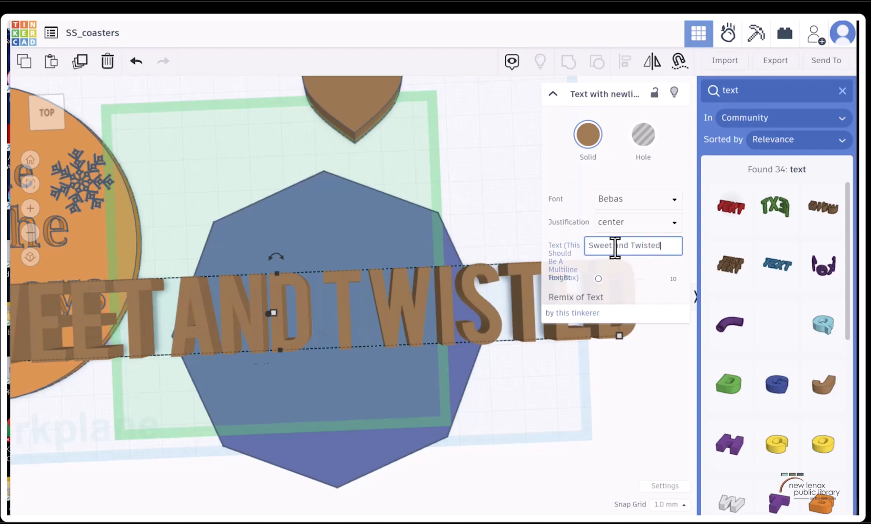
{"action": "left_click", "coordinate": [642, 260]}
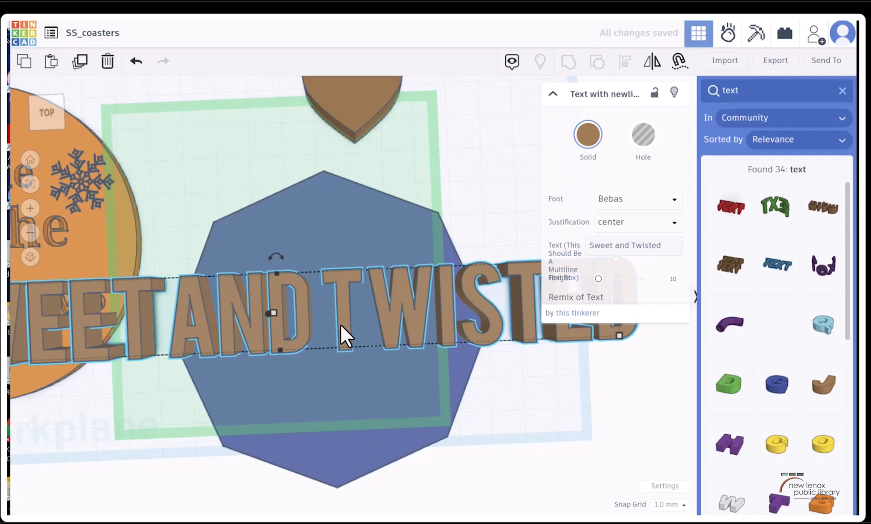
Duplicate the "Sweet and Twisted" text and move the copy above the original
{"action": "scroll", "coordinate": [446, 308], "scroll_direction": "down", "scroll_amount": 2}
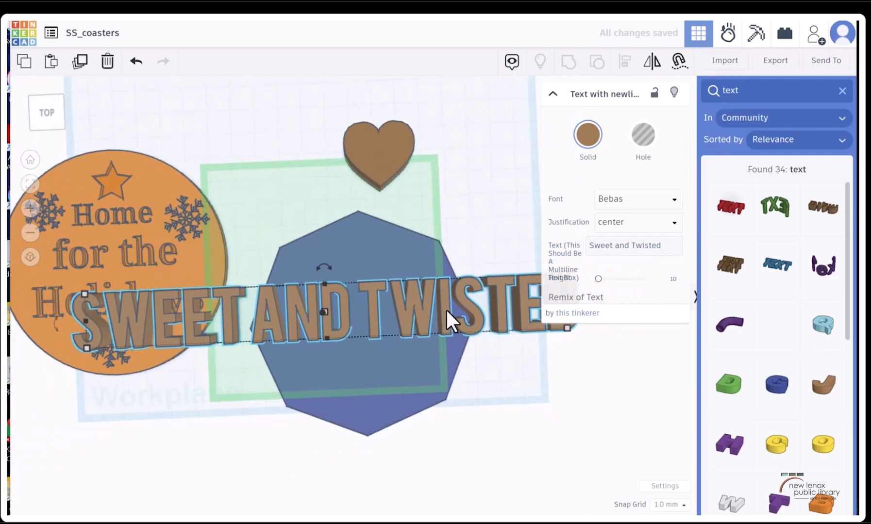
{"action": "left_click", "coordinate": [339, 307]}
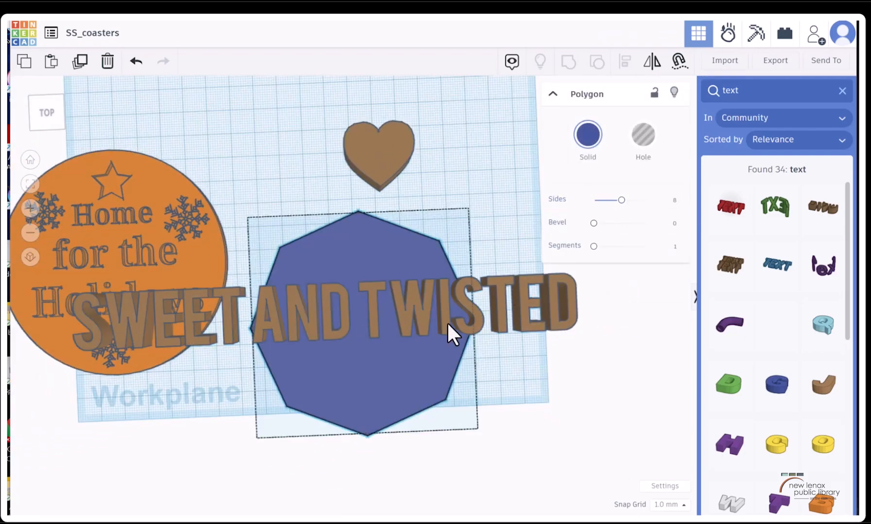
{"action": "left_click", "coordinate": [447, 323]}
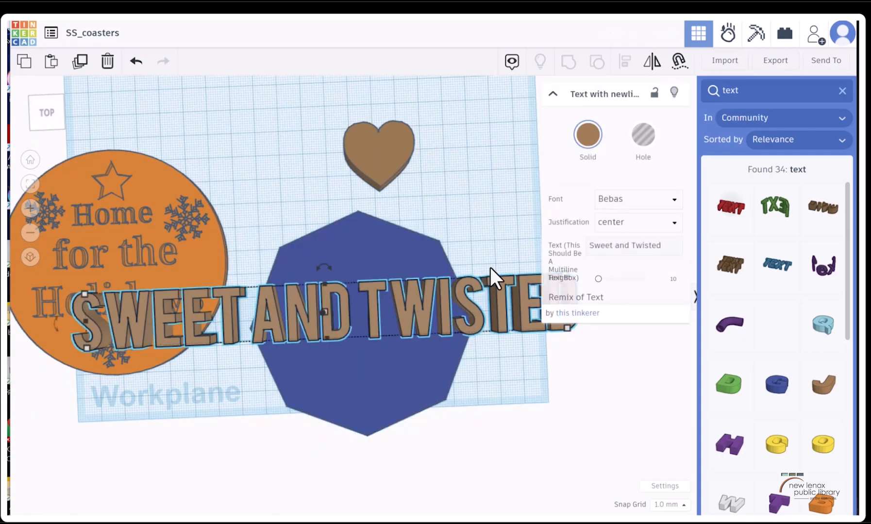
{"action": "left_click", "coordinate": [80, 61]}
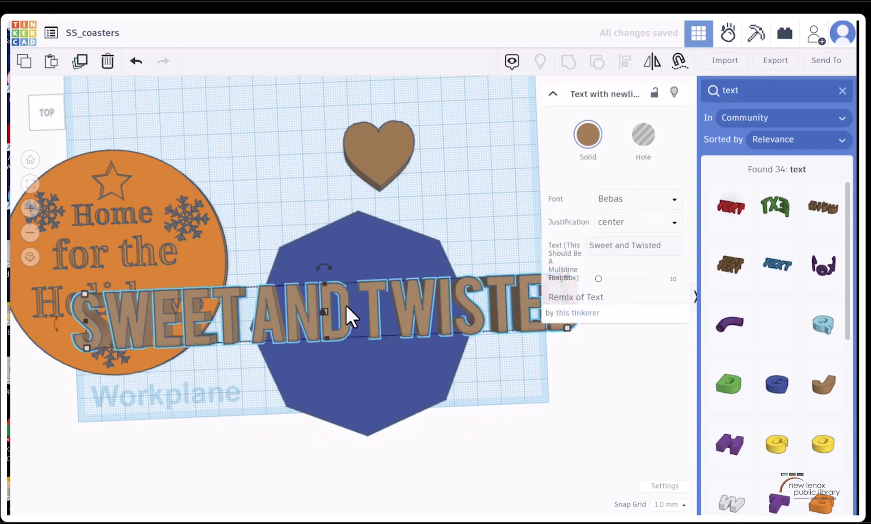
{"action": "left_click", "coordinate": [552, 93]}
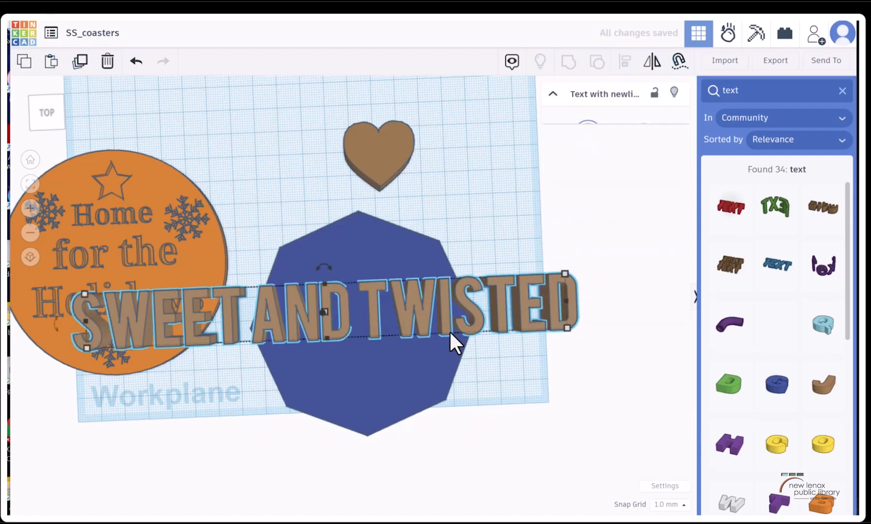
{"action": "left_click_drag", "start_coordinate": [438, 322], "coordinate": [559, 249]}
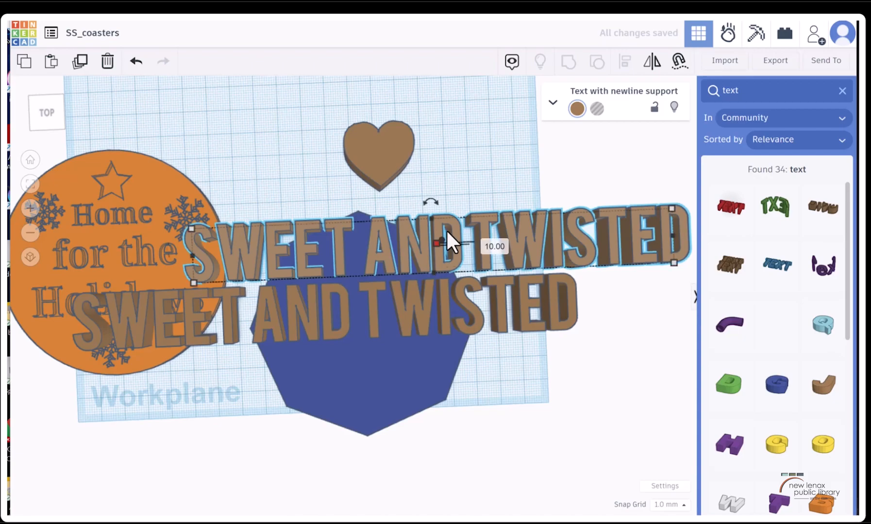
Place one "Sweet and Twisted" text across the octagon's lower part and the other across its upper part
{"action": "left_click", "coordinate": [550, 97]}
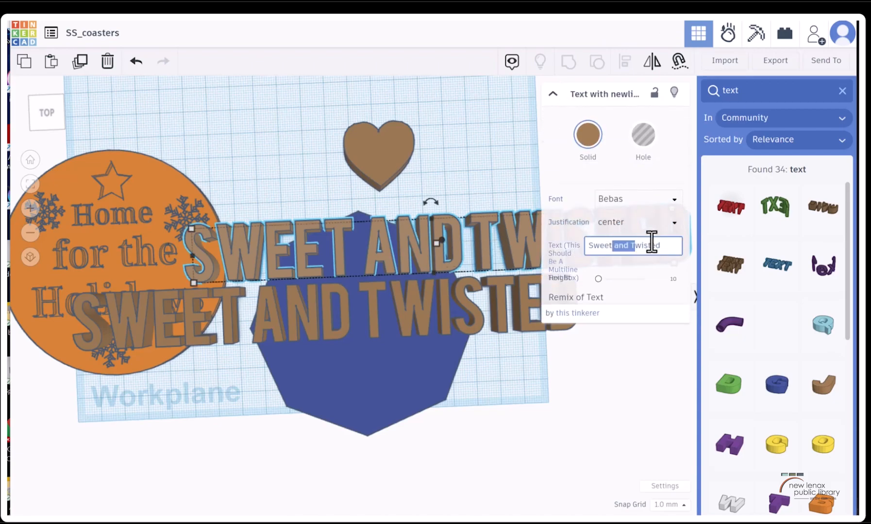
{"action": "key", "text": "Delete"}
{"action": "left_click_drag", "start_coordinate": [391, 319], "coordinate": [452, 386], "text": "alt"}
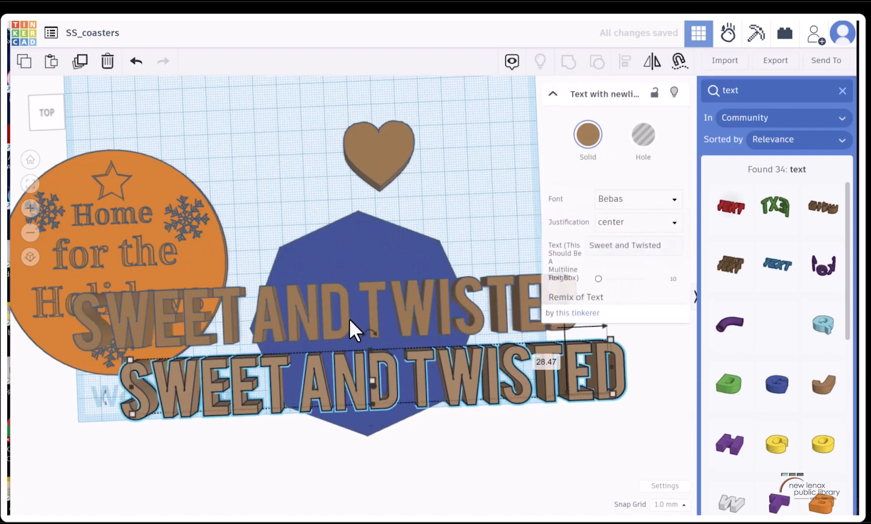
{"action": "left_click_drag", "start_coordinate": [247, 309], "coordinate": [331, 272]}
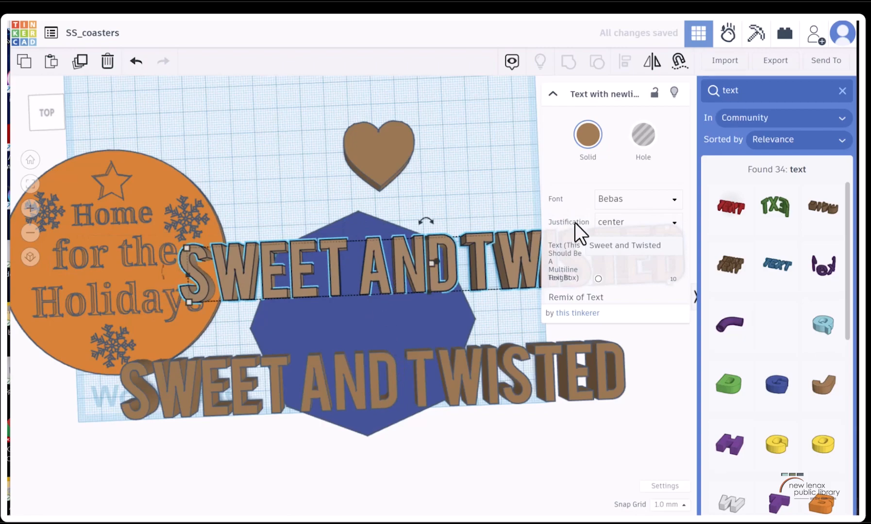
Shorten the upper text to "Sweet" and the lower one to "Twisted", shrink both and center them on the octagon
{"action": "left_click_drag", "start_coordinate": [616, 245], "coordinate": [670, 246]}
{"action": "key", "text": "BackSpace"}
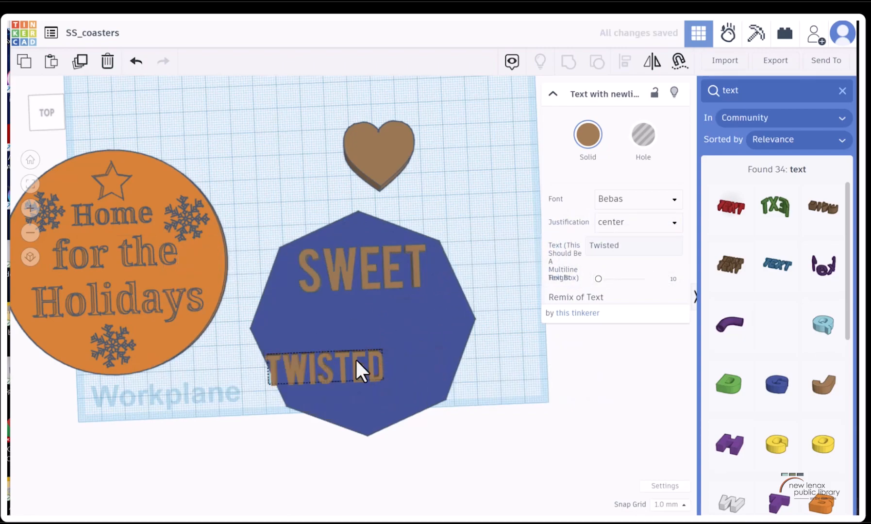
{"action": "left_click", "coordinate": [369, 282]}
{"action": "left_click", "coordinate": [383, 367]}
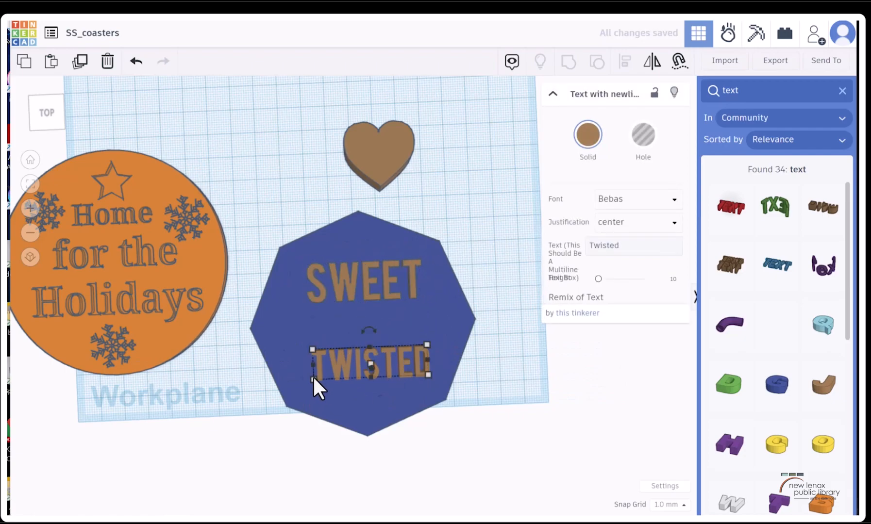
Duplicate the "Twisted" text and move the copy about 17 mm up, between the two words on the octagon
{"action": "left_click", "coordinate": [763, 86]}
{"action": "scroll", "coordinate": [768, 330], "scroll_direction": "down", "scroll_amount": 5}
{"action": "scroll", "coordinate": [746, 304], "scroll_direction": "up", "scroll_amount": 5}
{"action": "left_click", "coordinate": [79, 62]}
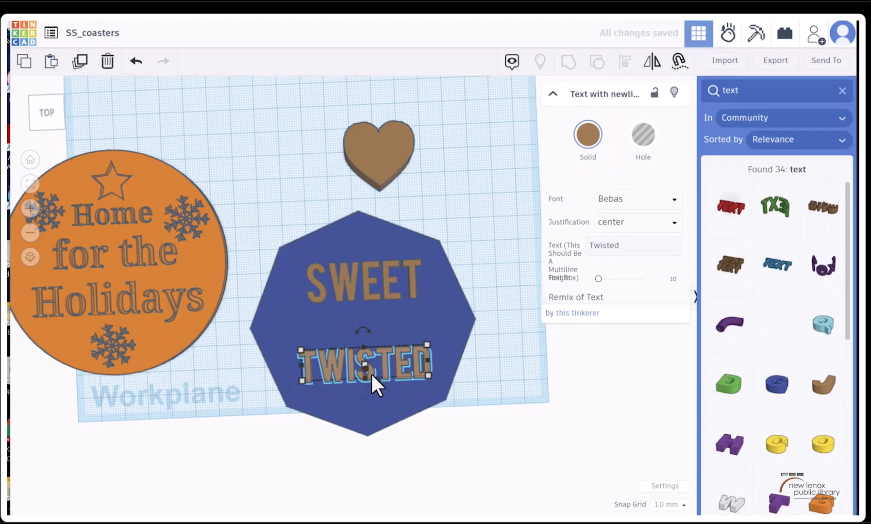
{"action": "left_click_drag", "start_coordinate": [386, 359], "coordinate": [389, 317]}
Replace the wording of the middle text copy with "&"
{"action": "left_click_drag", "start_coordinate": [627, 246], "coordinate": [577, 239]}
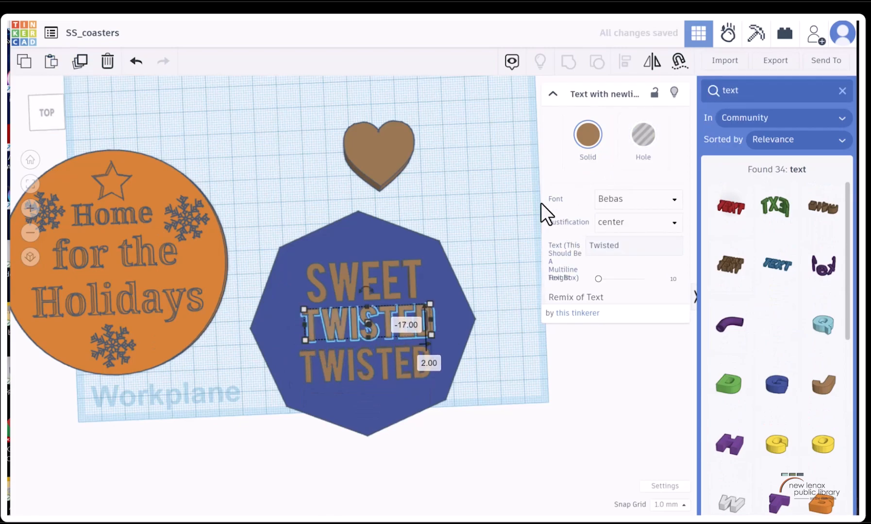
{"action": "left_click_drag", "start_coordinate": [631, 246], "coordinate": [574, 249]}
{"action": "type", "text": "&"}
{"action": "left_click", "coordinate": [373, 275]}
{"action": "key", "text": "f"}
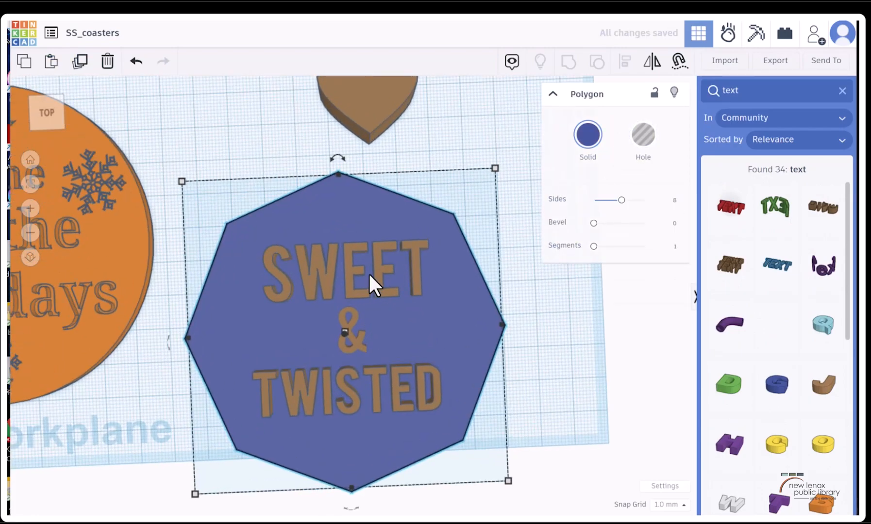
Select the "Sweet", "&" and "Twisted" texts together and turn them into holes
{"action": "left_click", "coordinate": [347, 285]}
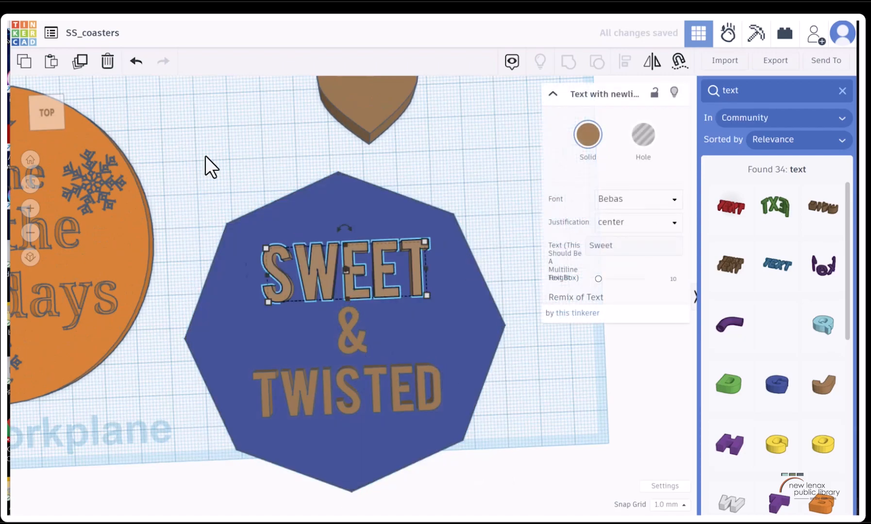
{"action": "left_click", "coordinate": [48, 104]}
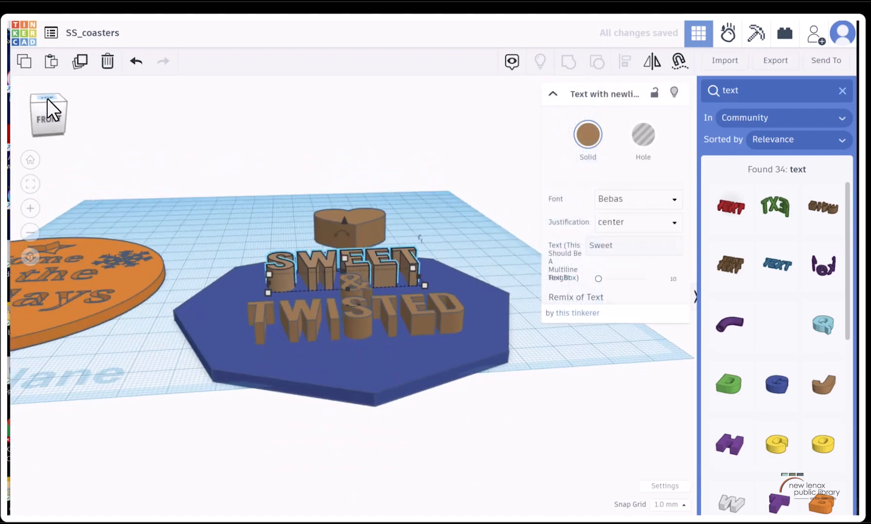
{"action": "left_click", "coordinate": [361, 293], "text": "shift"}
{"action": "left_click", "coordinate": [368, 321], "text": "shift"}
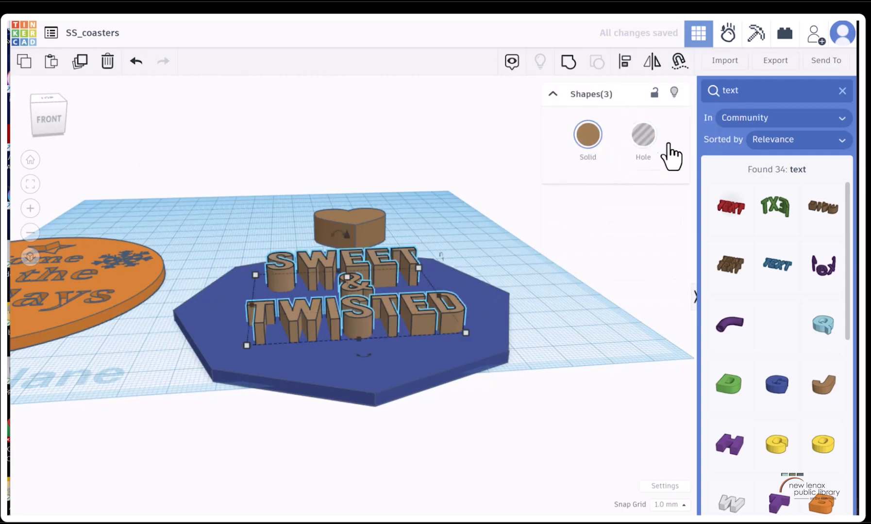
{"action": "left_click", "coordinate": [654, 136]}
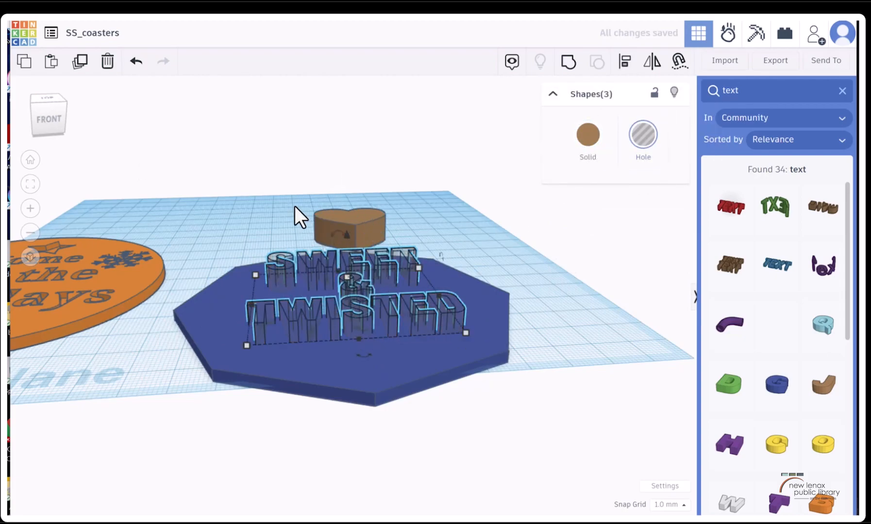
Lower the three text holes 2 mm so their bases sit 1 mm above the workplane
{"action": "scroll", "coordinate": [301, 233], "scroll_direction": "up", "scroll_amount": 3}
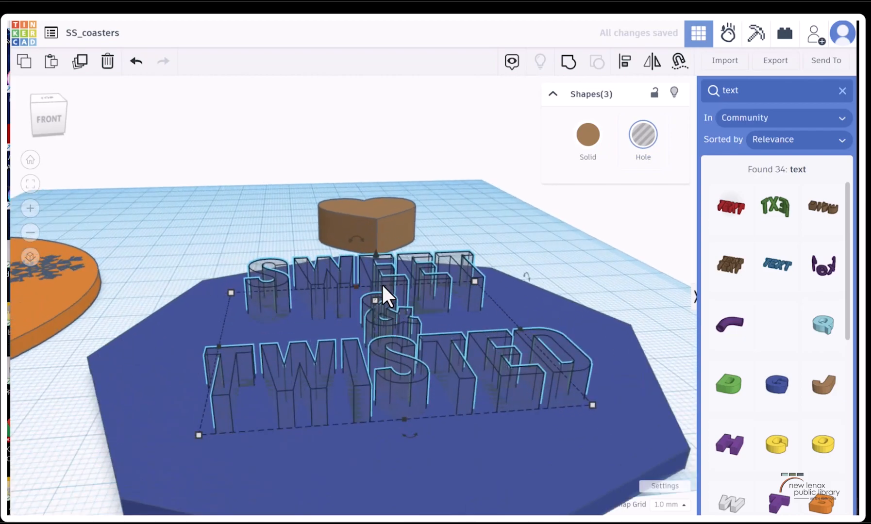
{"action": "left_click_drag", "start_coordinate": [374, 253], "coordinate": [374, 262]}
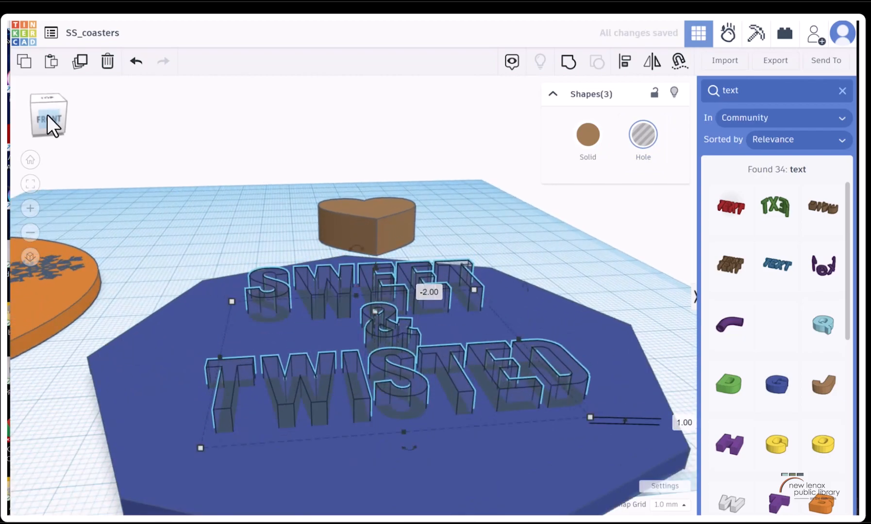
{"action": "left_click_drag", "start_coordinate": [50, 114], "coordinate": [50, 125]}
{"action": "key", "text": "f"}
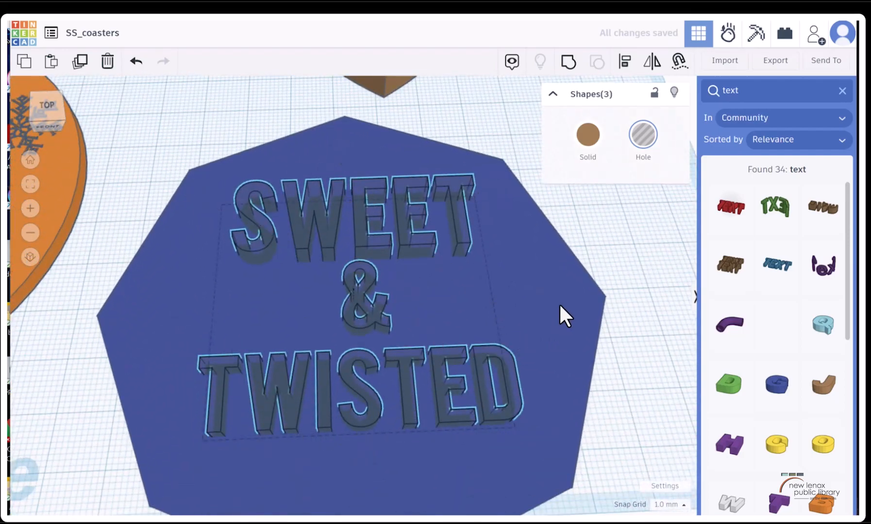
Group the octagon with the three text holes to engrave the lettering into it
{"action": "left_click", "coordinate": [564, 316], "text": "shift"}
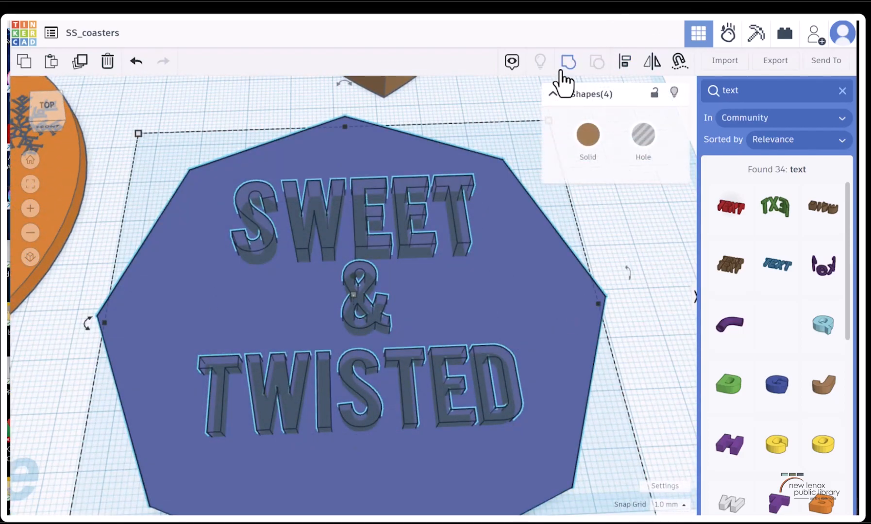
{"action": "left_click", "coordinate": [568, 61]}
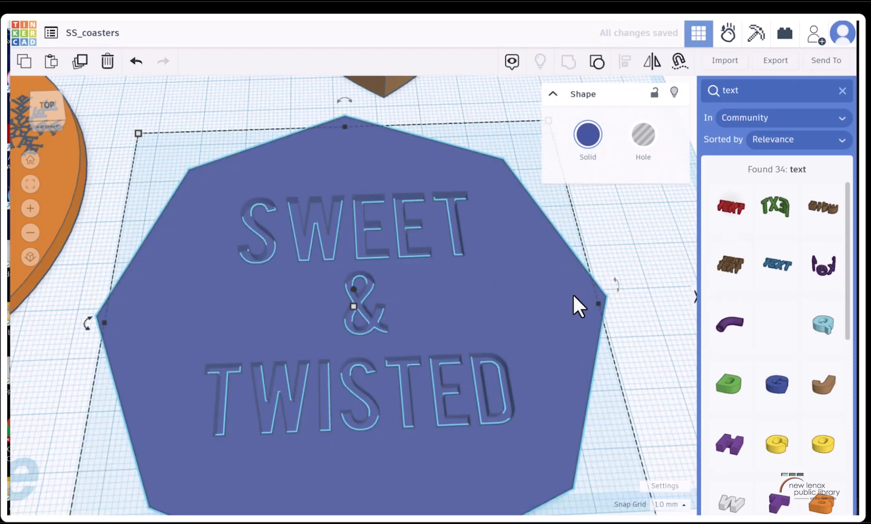
{"action": "scroll", "coordinate": [559, 275], "scroll_direction": "up", "scroll_amount": 2}
{"action": "scroll", "coordinate": [552, 269], "scroll_direction": "down", "scroll_amount": 3}
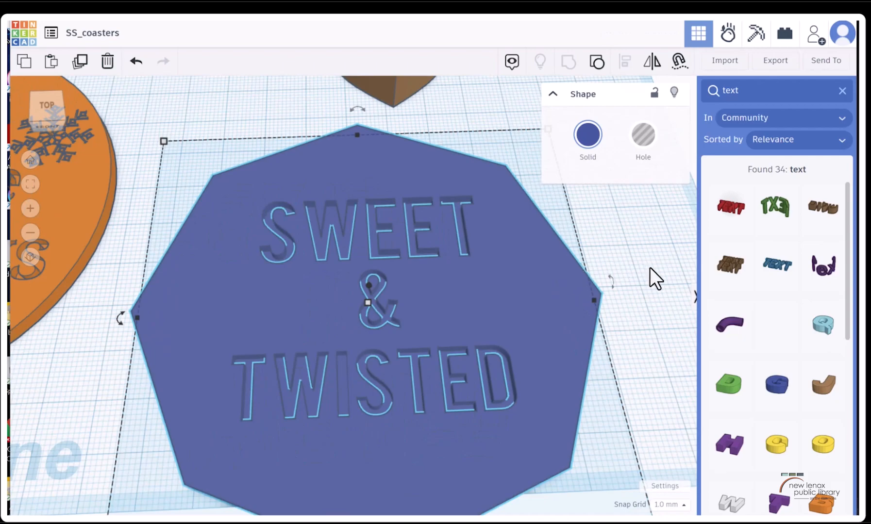
{"action": "left_click", "coordinate": [674, 273]}
Search the community shapes for "candy" and place the candy cane with a full twist on the octagon
{"action": "left_click", "coordinate": [778, 92]}
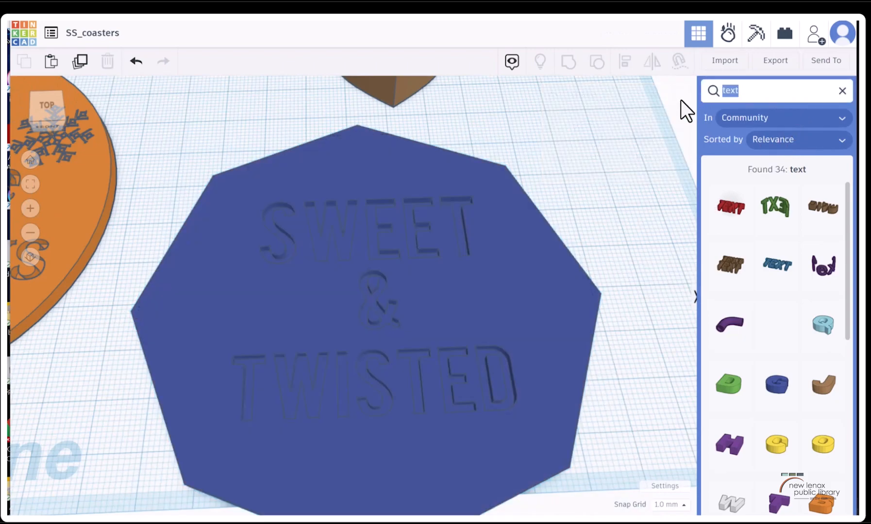
{"action": "type", "text": "candy"}
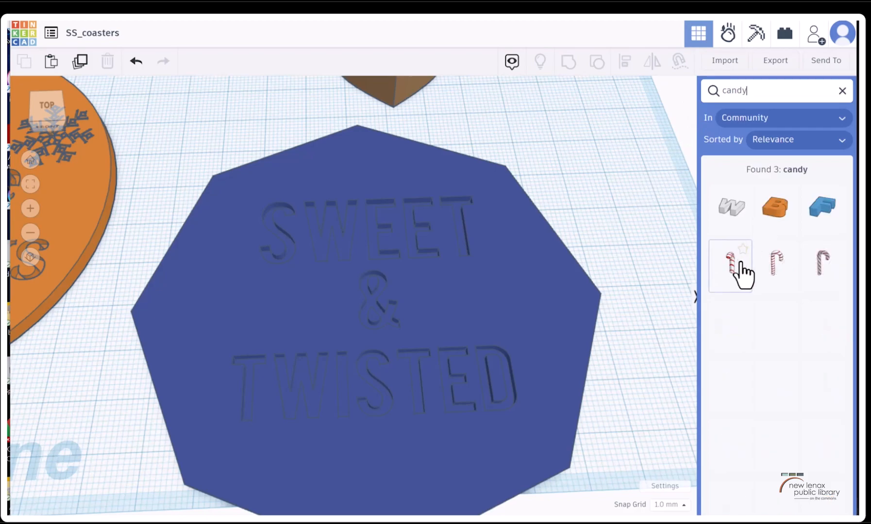
{"action": "left_click", "coordinate": [806, 267]}
{"action": "left_click", "coordinate": [237, 287]}
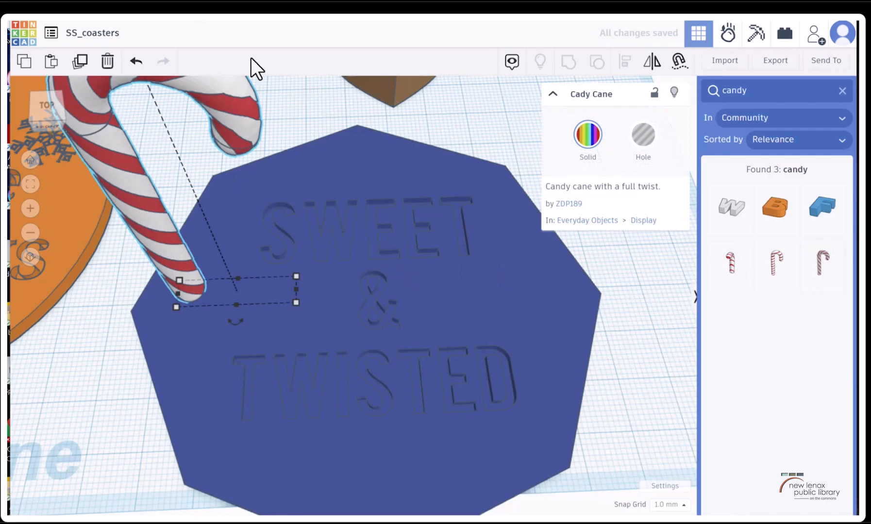
Shrink the candy cane and lay it flat beside the lettering, lowered about 28 mm into the octagon's surface
{"action": "left_click_drag", "start_coordinate": [114, 190], "coordinate": [194, 252]}
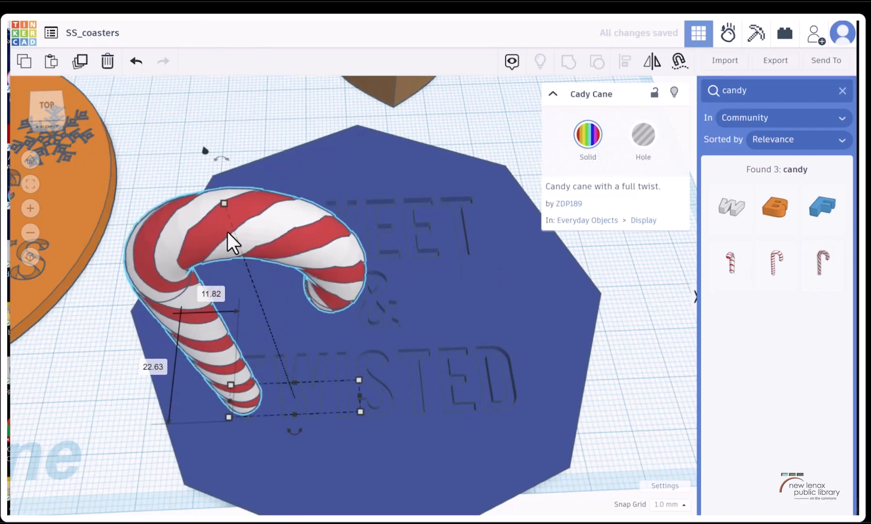
{"action": "left_click", "coordinate": [46, 102]}
{"action": "left_click_drag", "start_coordinate": [304, 92], "coordinate": [431, 232]}
{"action": "left_click_drag", "start_coordinate": [330, 224], "coordinate": [490, 316]}
{"action": "left_click", "coordinate": [472, 294], "text": "shift"}
{"action": "left_click", "coordinate": [487, 248]}
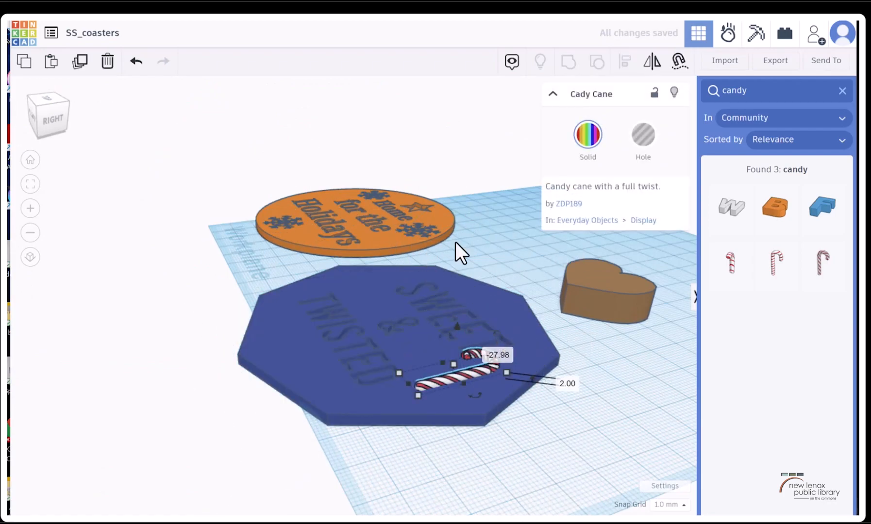
Turn the candy cane into a hole shape
{"action": "left_click", "coordinate": [644, 135]}
{"action": "left_click", "coordinate": [500, 398], "text": "shift"}
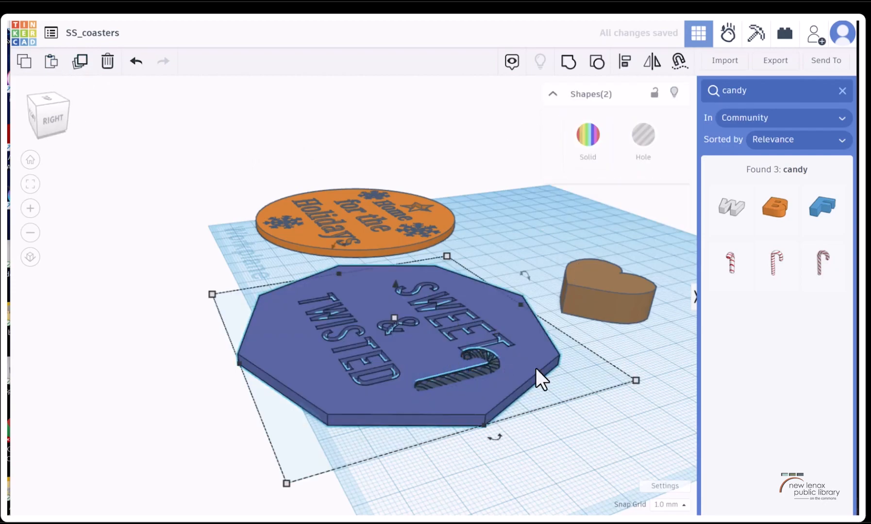
{"action": "left_click", "coordinate": [548, 460]}
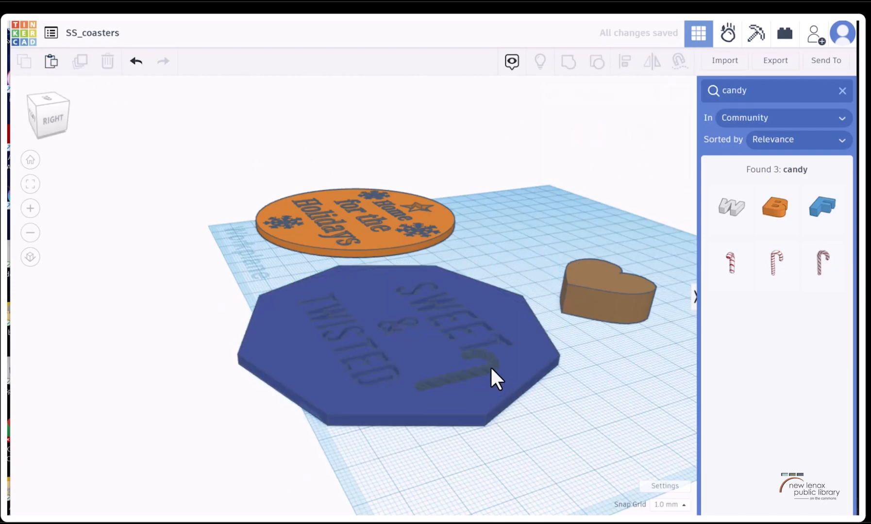
Change the solid color of the engraved octagon to the light purple preset
{"action": "left_click", "coordinate": [481, 363]}
{"action": "key", "text": "f"}
{"action": "left_click", "coordinate": [51, 100]}
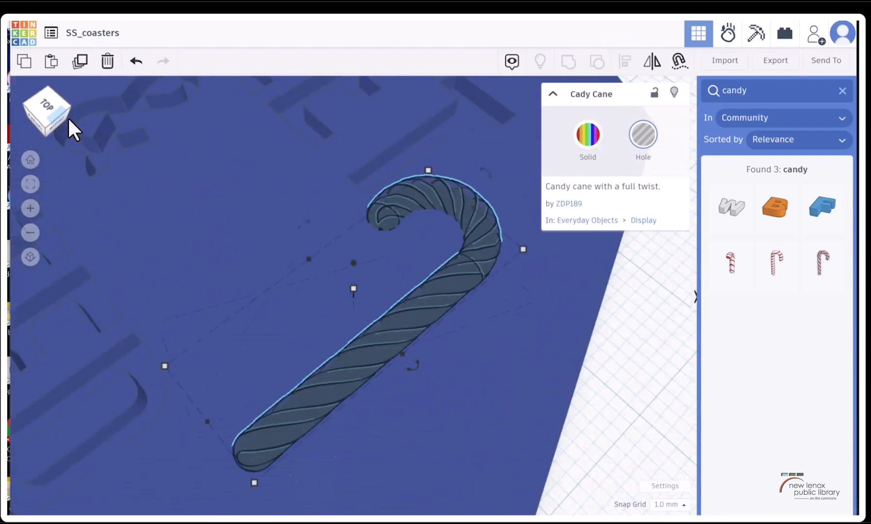
{"action": "scroll", "coordinate": [238, 213], "scroll_direction": "up", "scroll_amount": 5}
{"action": "scroll", "coordinate": [272, 181], "scroll_direction": "down", "scroll_amount": 5}
{"action": "scroll", "coordinate": [258, 180], "scroll_direction": "down", "scroll_amount": 4}
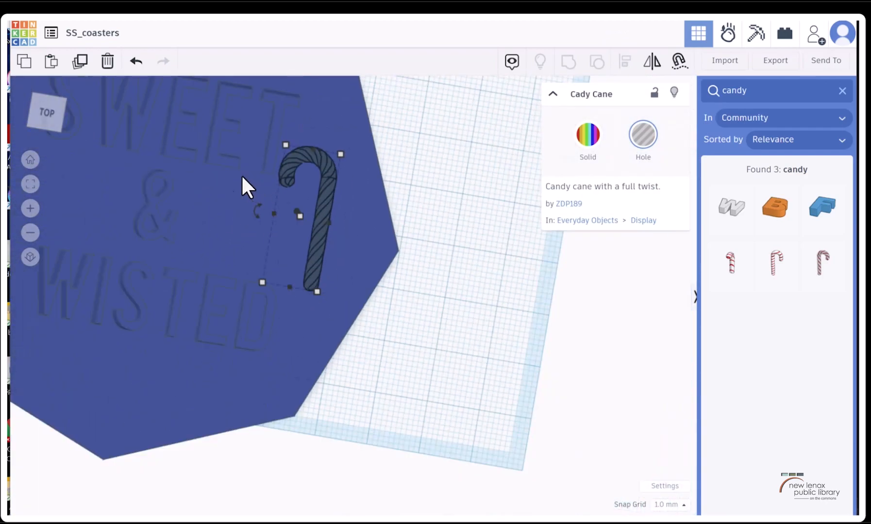
{"action": "left_click", "coordinate": [216, 241]}
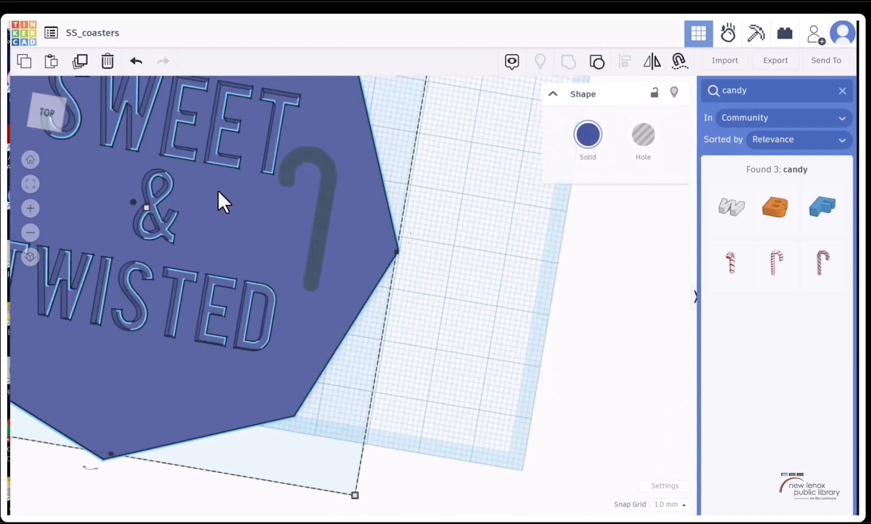
{"action": "left_click", "coordinate": [588, 136]}
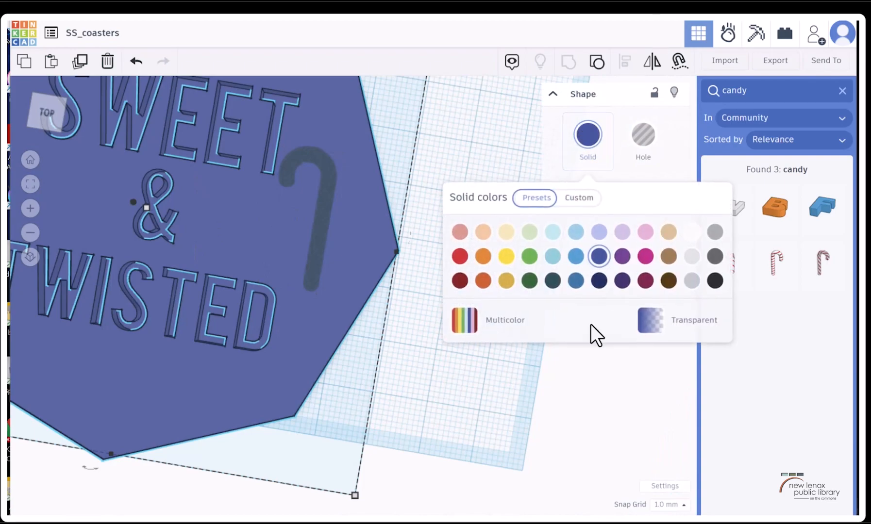
{"action": "left_click", "coordinate": [622, 231]}
{"action": "left_click", "coordinate": [512, 359]}
Move the candy cane hole slightly down from the lettering and rotate it -73° within the octagon's plane
{"action": "left_click", "coordinate": [324, 194]}
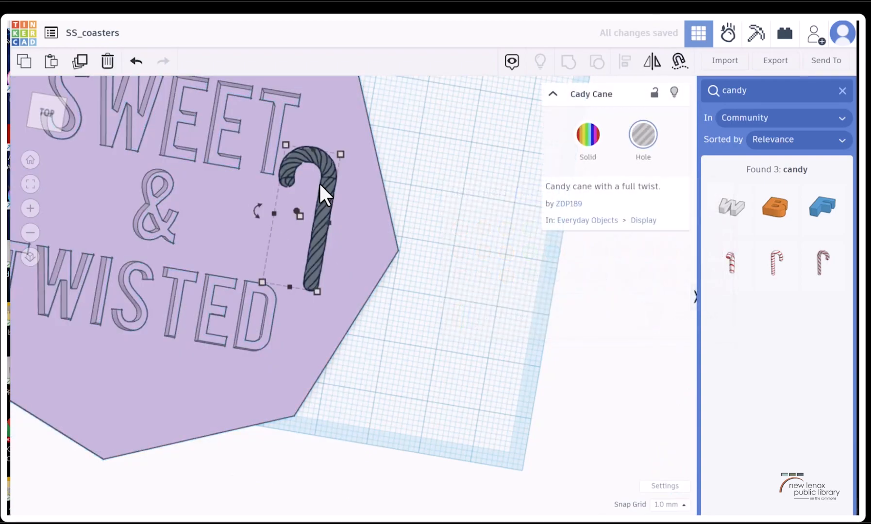
{"action": "mouse_move", "coordinate": [324, 189]}
{"action": "left_mouse_down"}
{"action": "mouse_move", "coordinate": [331, 214]}
{"action": "mouse_move", "coordinate": [324, 186]}
{"action": "mouse_move", "coordinate": [326, 201]}
{"action": "left_mouse_up"}
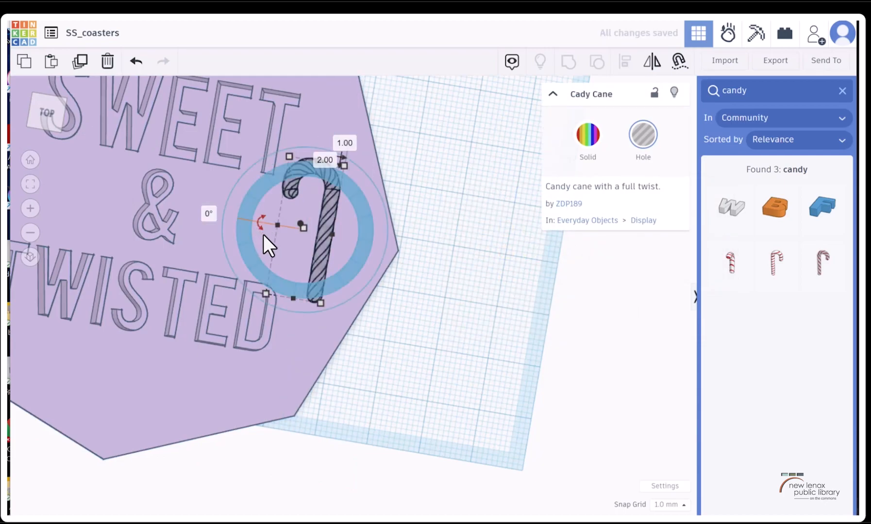
{"action": "left_click_drag", "start_coordinate": [261, 219], "coordinate": [293, 115]}
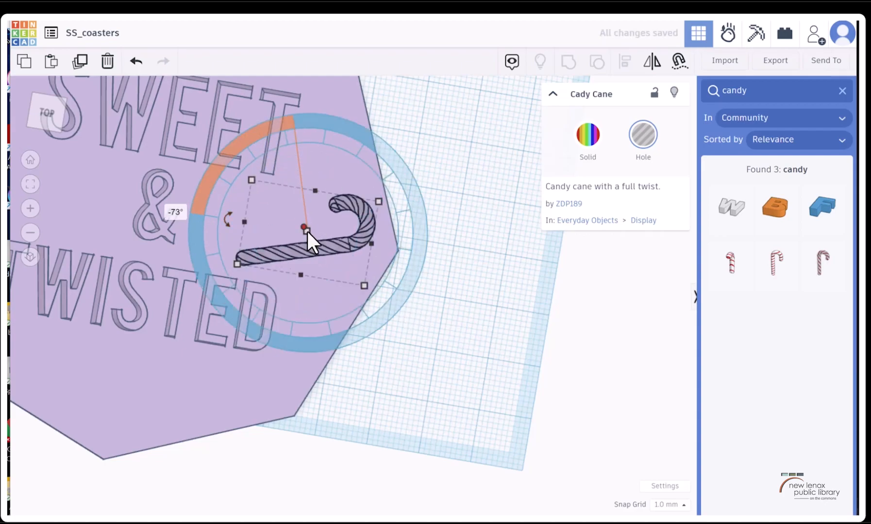
{"action": "scroll", "coordinate": [363, 225], "scroll_direction": "down", "scroll_amount": 3}
{"action": "scroll", "coordinate": [366, 223], "scroll_direction": "up", "scroll_amount": 3}
{"action": "left_click", "coordinate": [54, 130]}
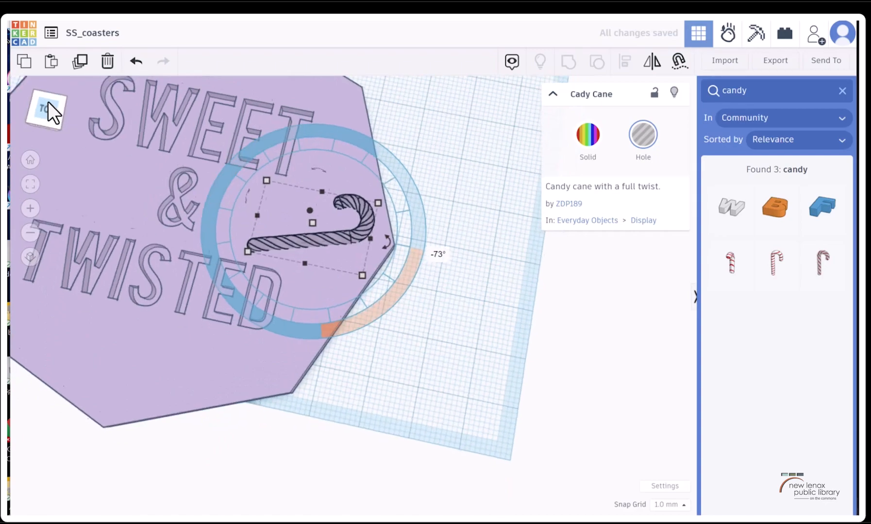
{"action": "left_click", "coordinate": [52, 99]}
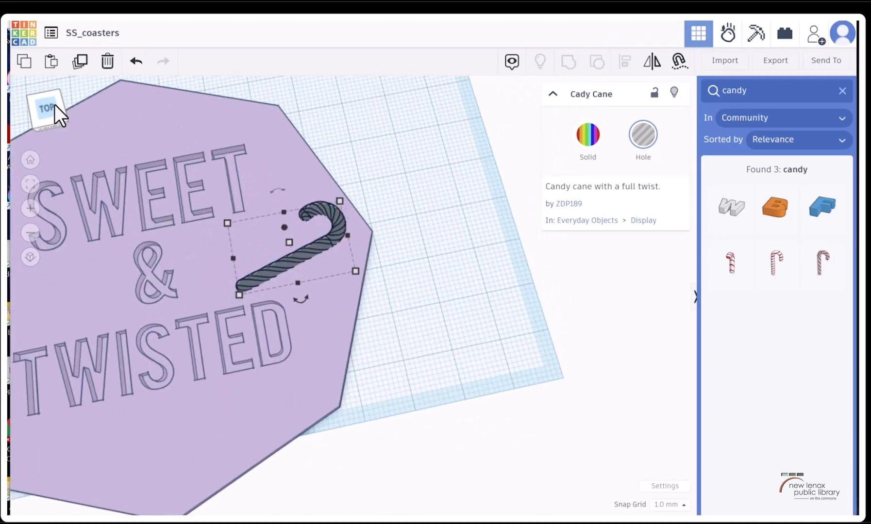
Group the candy cane hole with the octagon to engrave it, and inspect the cut from several angles
{"action": "left_click", "coordinate": [190, 204], "text": "shift"}
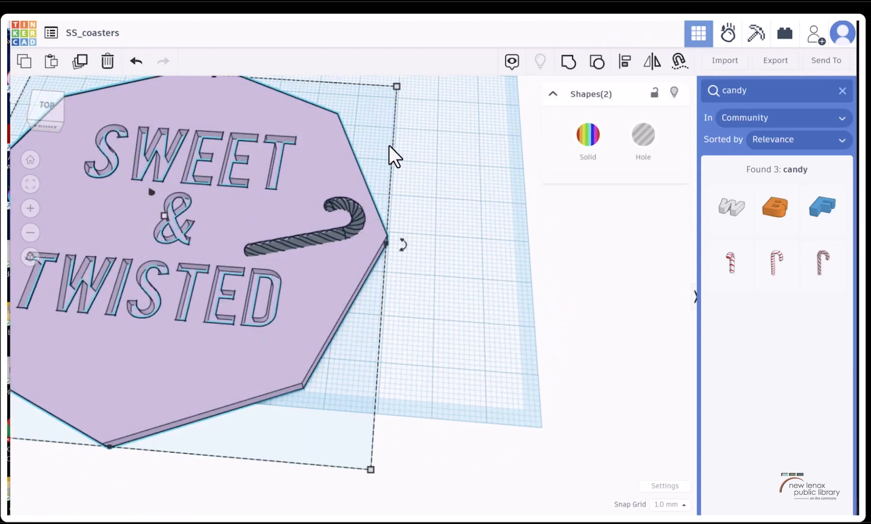
{"action": "left_click", "coordinate": [568, 62]}
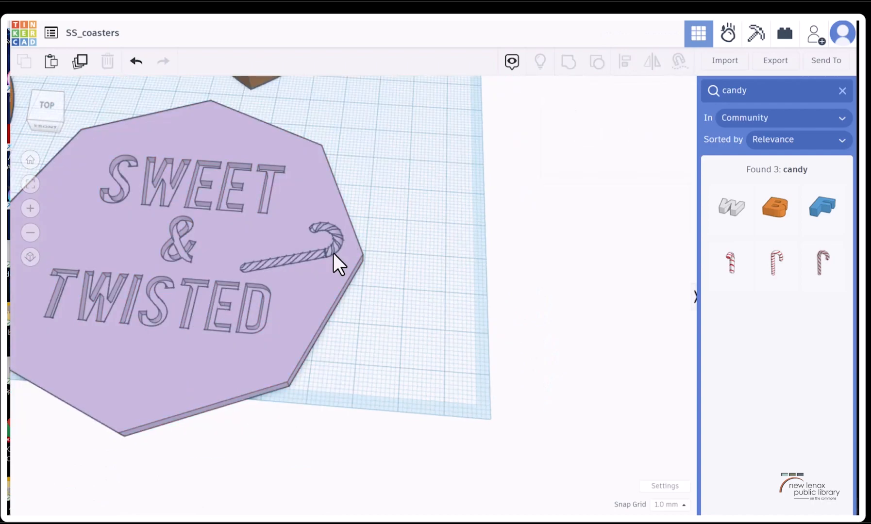
{"action": "scroll", "coordinate": [335, 255], "scroll_direction": "up", "scroll_amount": 8}
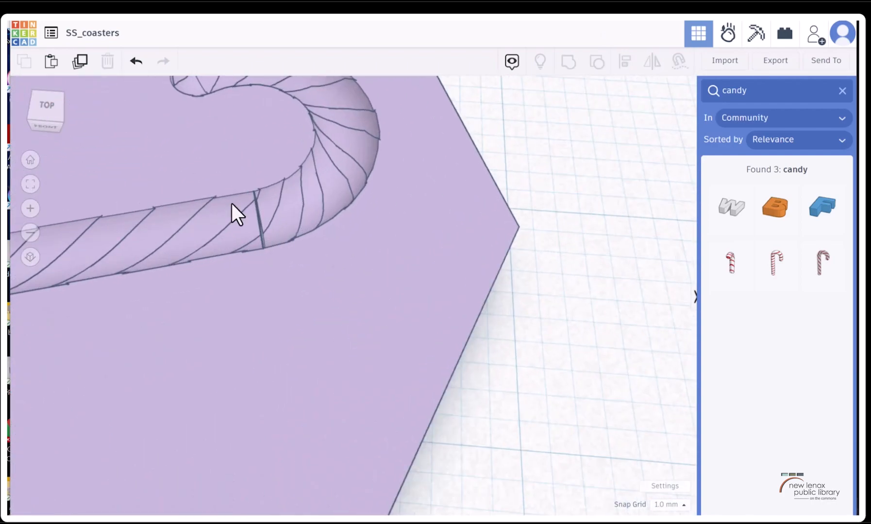
{"action": "mouse_move", "coordinate": [41, 107]}
{"action": "left_mouse_down"}
{"action": "mouse_move", "coordinate": [33, 102]}
{"action": "mouse_move", "coordinate": [29, 114]}
{"action": "mouse_move", "coordinate": [21, 102]}
{"action": "mouse_move", "coordinate": [35, 121]}
{"action": "mouse_move", "coordinate": [54, 100]}
{"action": "left_mouse_up"}
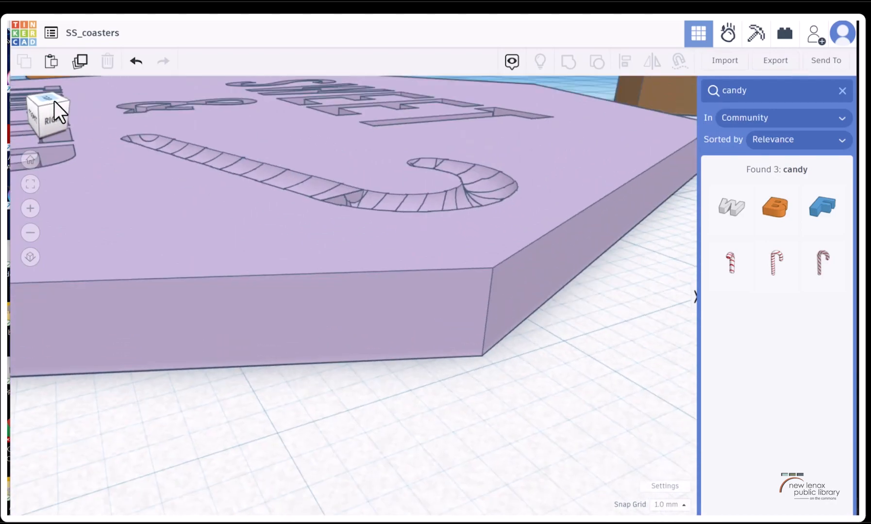
{"action": "left_click", "coordinate": [53, 101]}
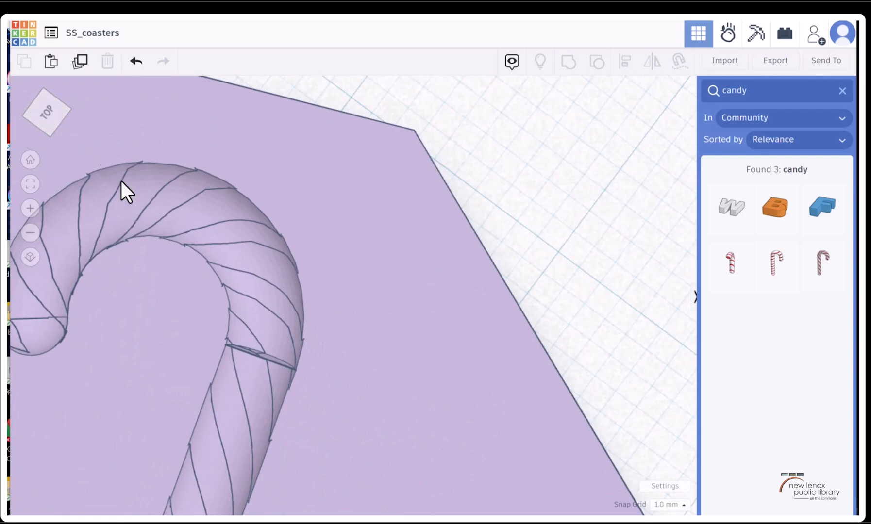
{"action": "scroll", "coordinate": [119, 180], "scroll_direction": "down", "scroll_amount": 5}
{"action": "left_click", "coordinate": [49, 113]}
{"action": "scroll", "coordinate": [119, 187], "scroll_direction": "down", "scroll_amount": 3}
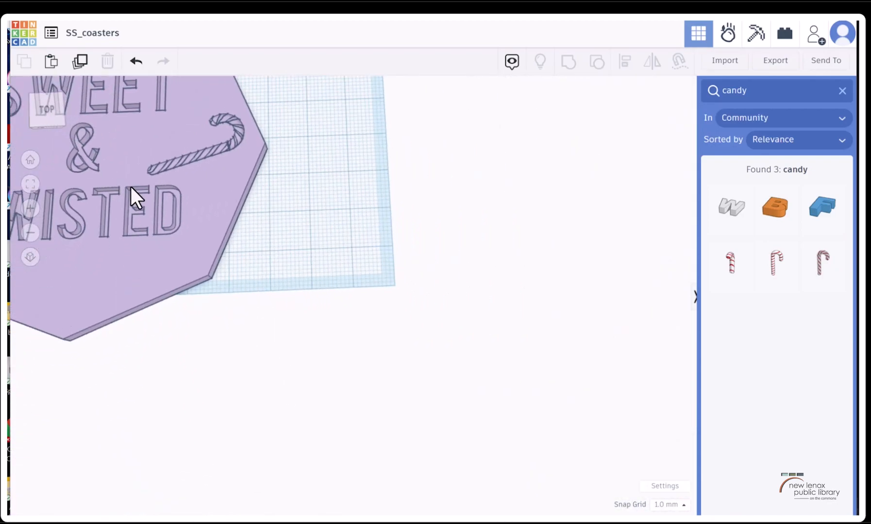
{"action": "left_click", "coordinate": [104, 151]}
{"action": "key", "text": "f"}
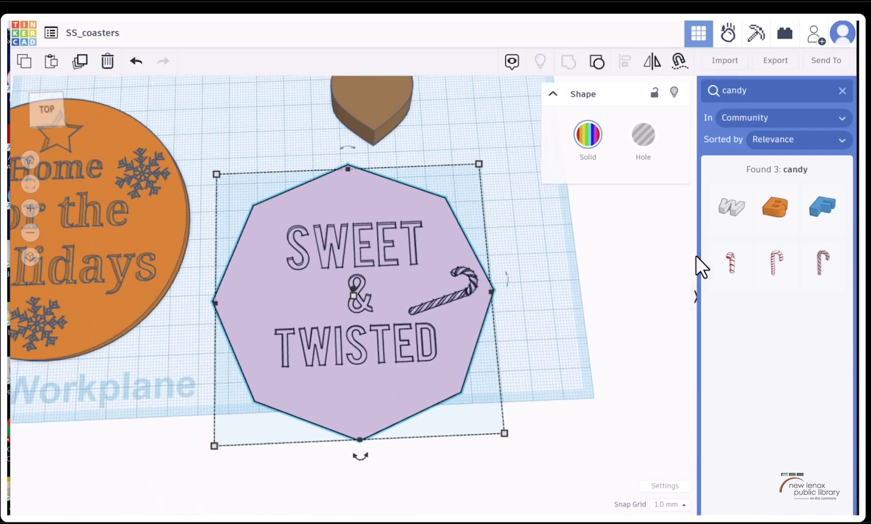
{"action": "left_click_drag", "start_coordinate": [816, 265], "coordinate": [283, 314]}
{"action": "left_click", "coordinate": [136, 61]}
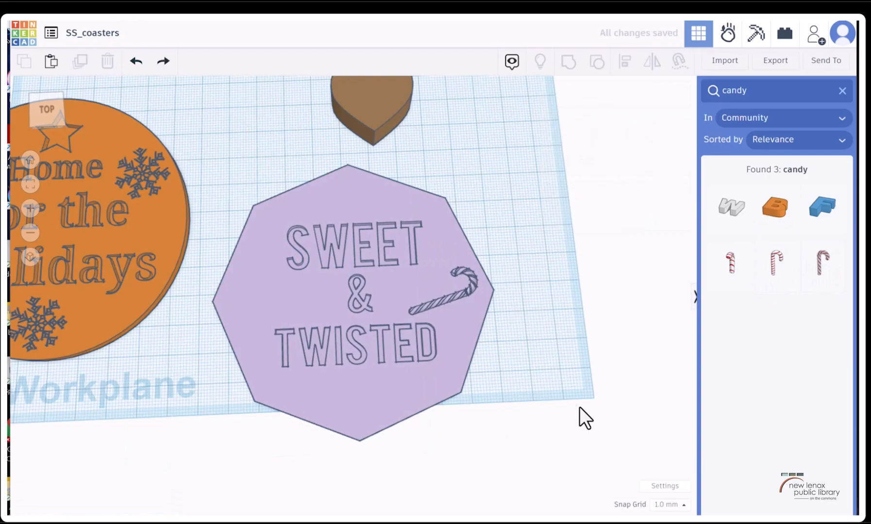
Ungroup the engraved octagon to free the candy cane hole, keeping the octagon in its original place
{"action": "left_click", "coordinate": [465, 335]}
{"action": "left_click", "coordinate": [589, 63]}
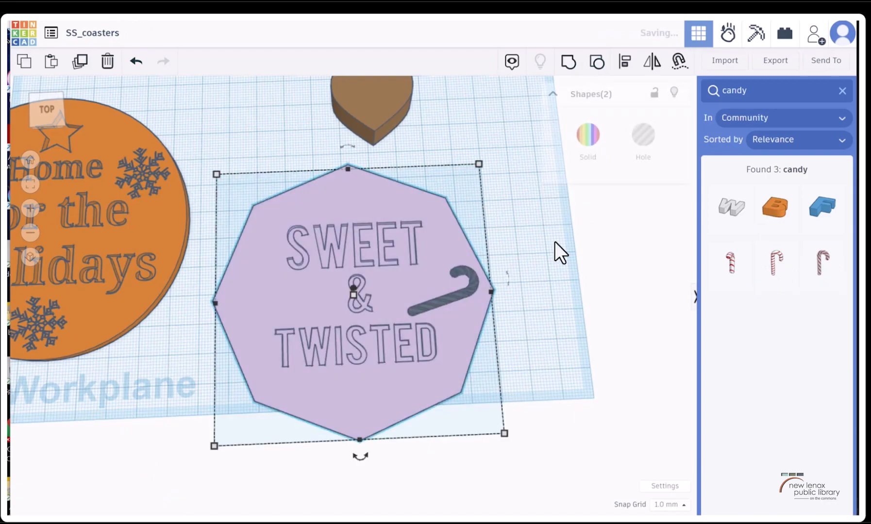
{"action": "left_click", "coordinate": [458, 299]}
{"action": "left_click_drag", "start_coordinate": [454, 292], "coordinate": [342, 281]}
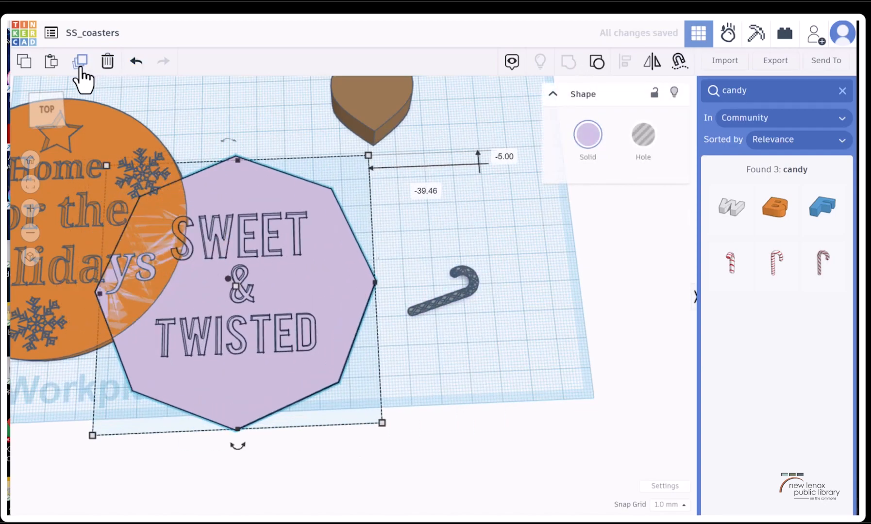
{"action": "left_click", "coordinate": [136, 61]}
Place a copy of the candy cane hole on the octagon's left side, rotated about -135°, and nudge the original slightly inward
{"action": "left_click", "coordinate": [471, 286]}
{"action": "left_click_drag", "start_coordinate": [471, 286], "coordinate": [306, 294], "text": "alt"}
{"action": "left_click_drag", "start_coordinate": [283, 341], "coordinate": [308, 267]}
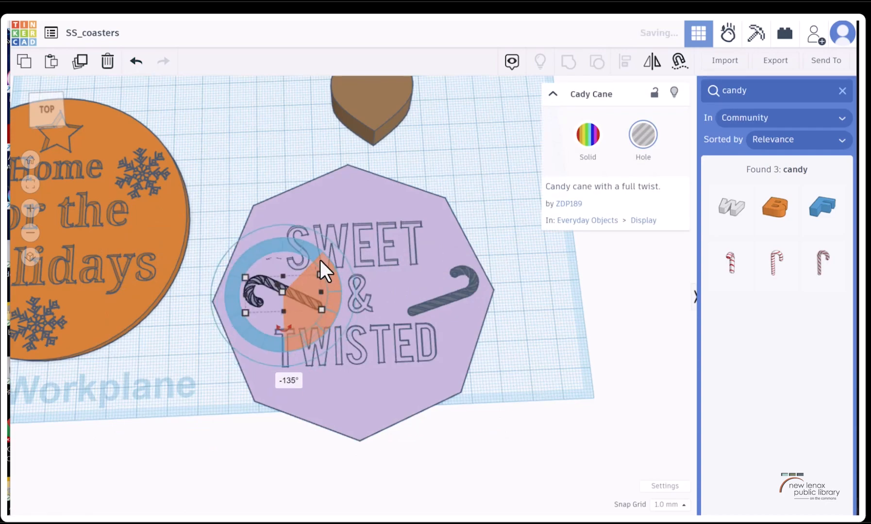
{"action": "left_click_drag", "start_coordinate": [460, 291], "coordinate": [440, 293]}
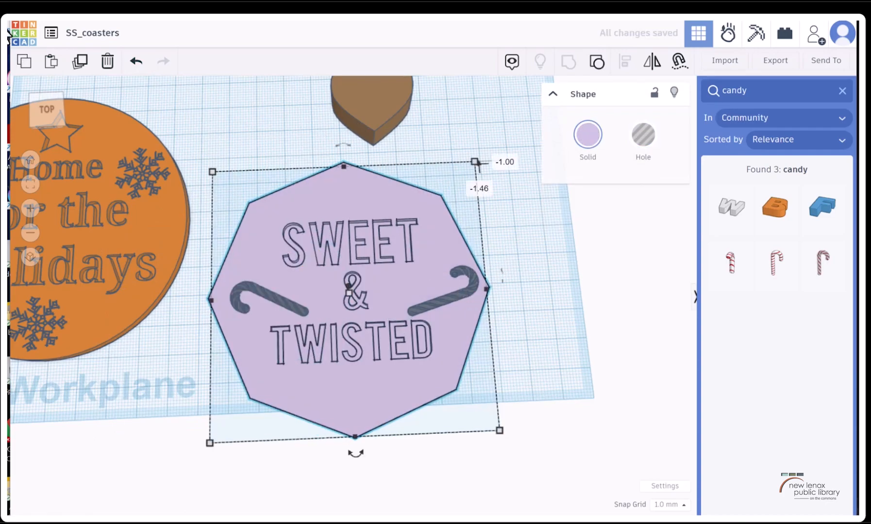
{"action": "left_click", "coordinate": [133, 62]}
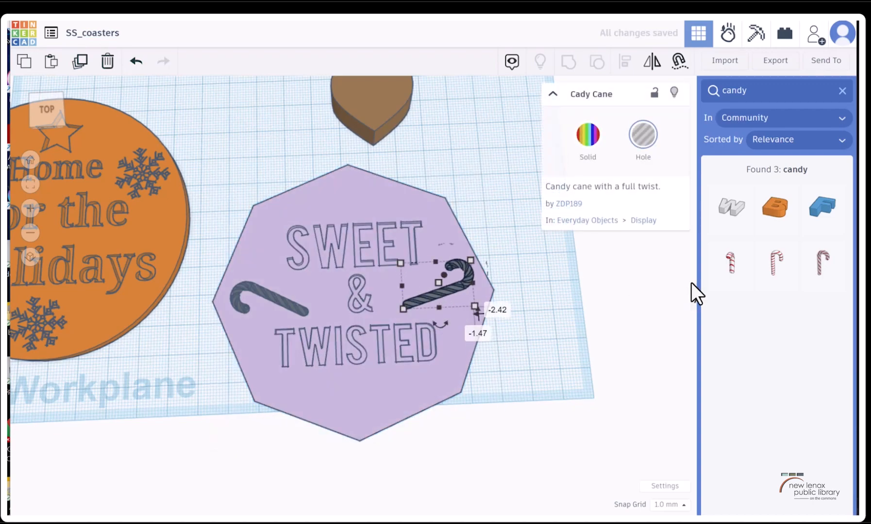
Group the octagon with both candy cane holes to engrave them on either side of the lettering
{"action": "left_click", "coordinate": [371, 418]}
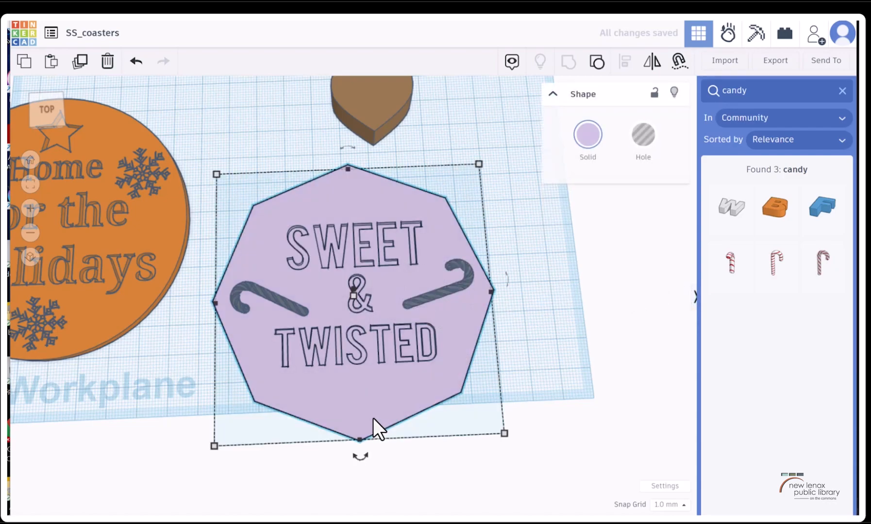
{"action": "left_click", "coordinate": [452, 287], "text": "shift"}
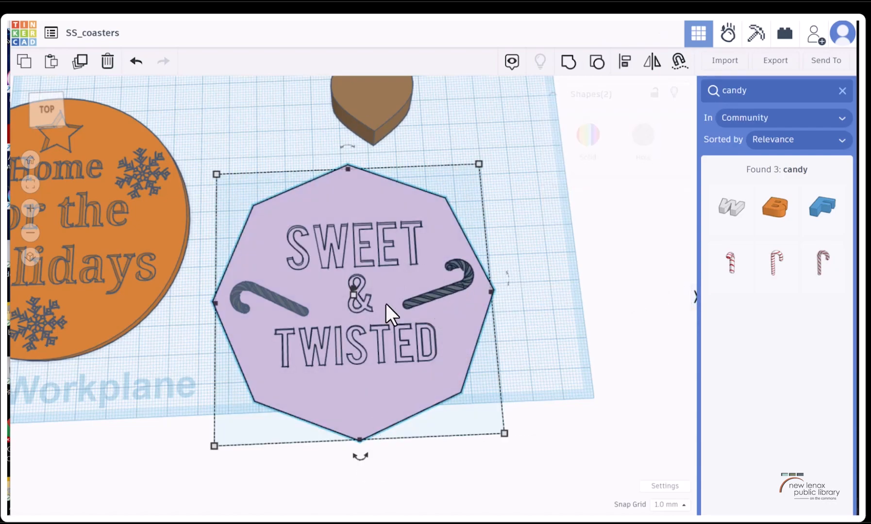
{"action": "left_click", "coordinate": [251, 287], "text": "shift"}
{"action": "left_click", "coordinate": [568, 62]}
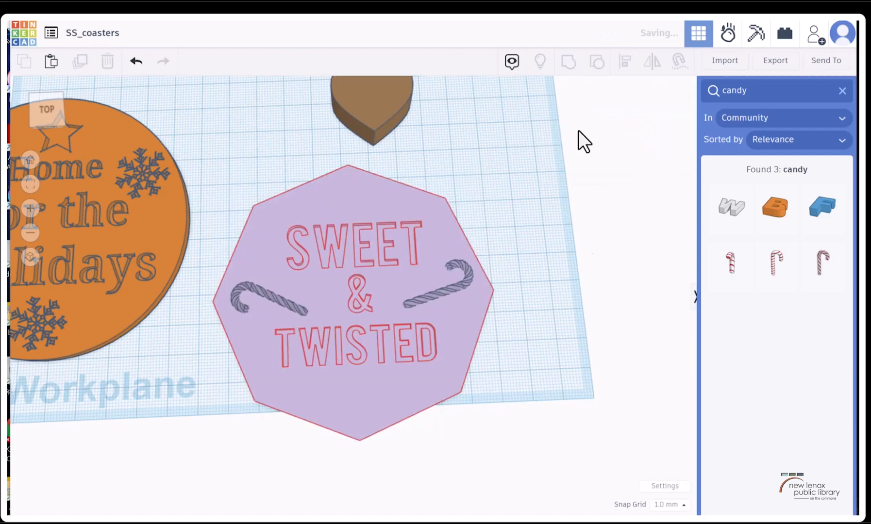
{"action": "scroll", "coordinate": [540, 261], "scroll_direction": "down", "scroll_amount": 1}
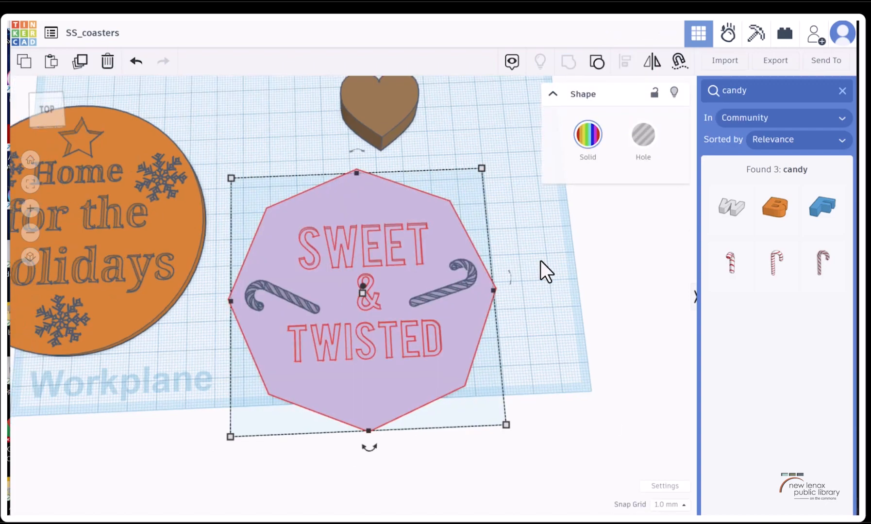
{"action": "scroll", "coordinate": [458, 266], "scroll_direction": "down", "scroll_amount": 2}
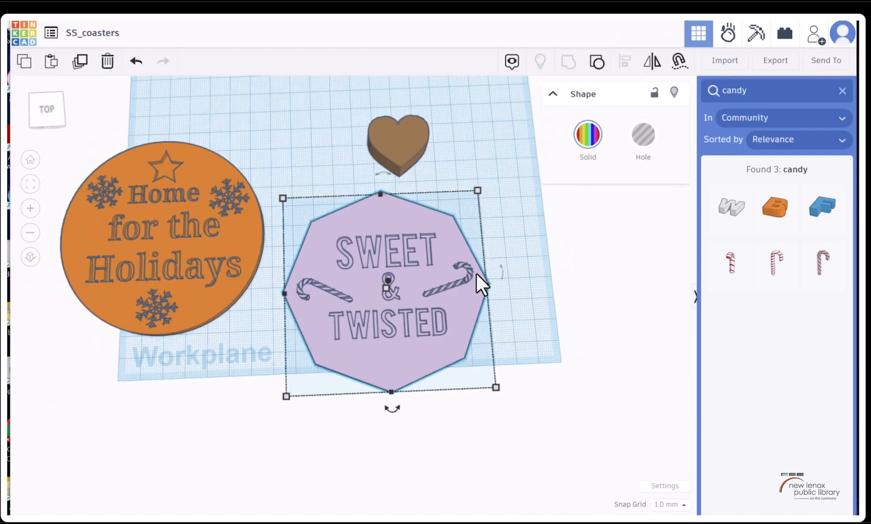
{"action": "scroll", "coordinate": [488, 269], "scroll_direction": "down", "scroll_amount": 2}
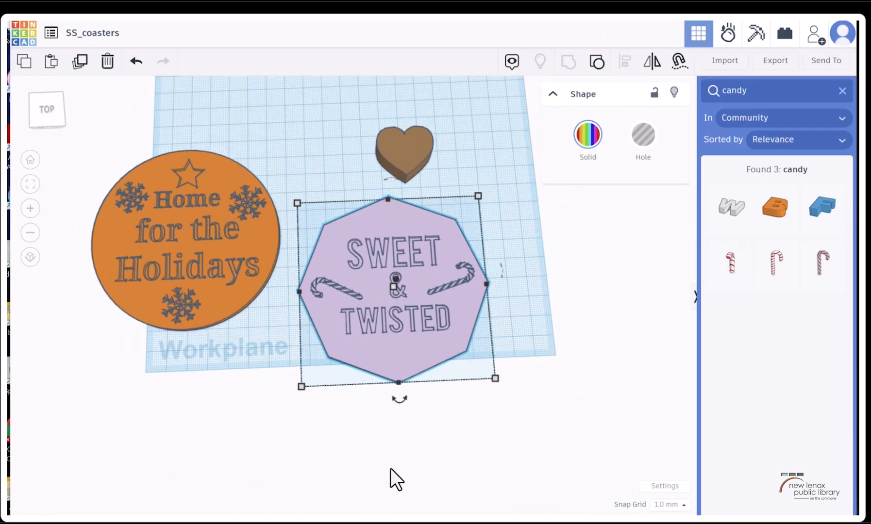
Enlarge the brown heart to 94 mm wide and deep, and move it to the workplane's rear behind the two finished coasters
{"action": "left_click", "coordinate": [400, 146]}
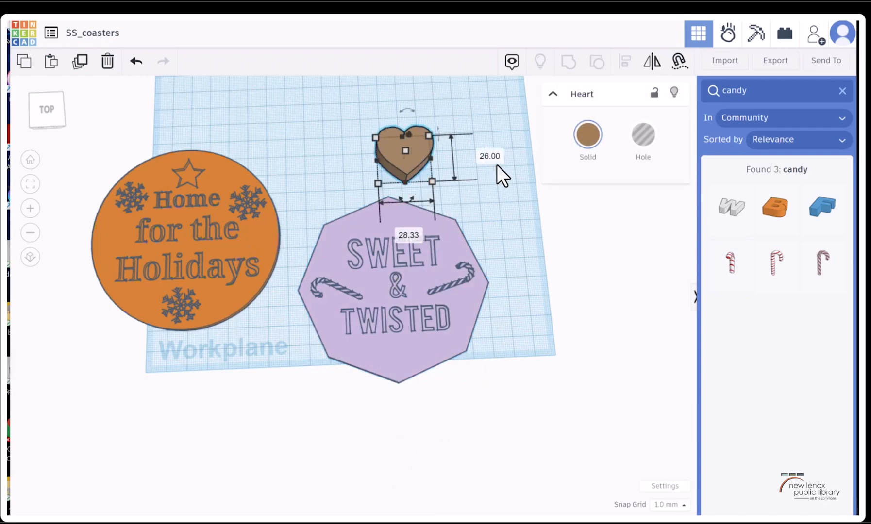
{"action": "type", "text": "94"}
{"action": "key", "text": "Return"}
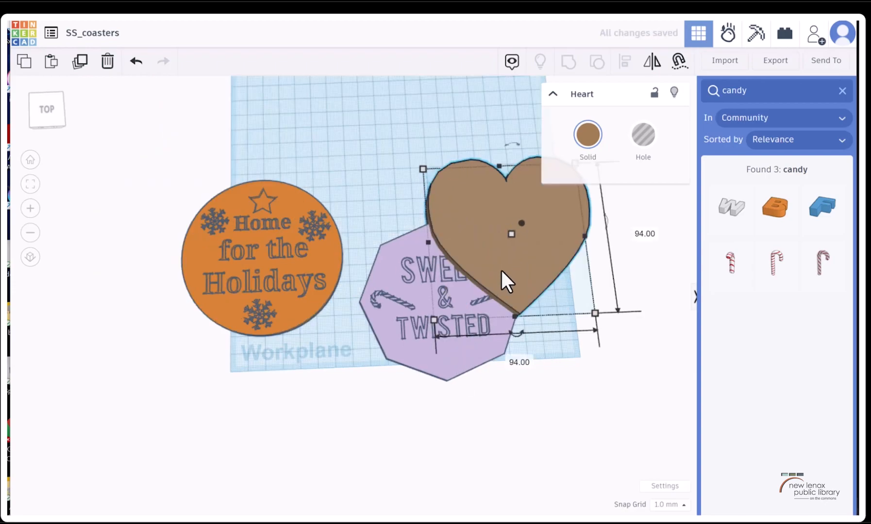
{"action": "left_click_drag", "start_coordinate": [501, 268], "coordinate": [239, 295]}
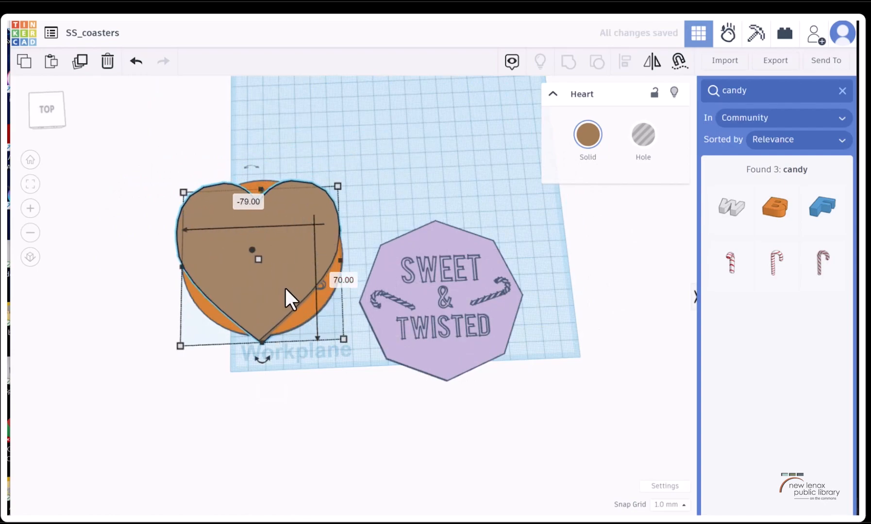
{"action": "left_click_drag", "start_coordinate": [291, 222], "coordinate": [489, 239]}
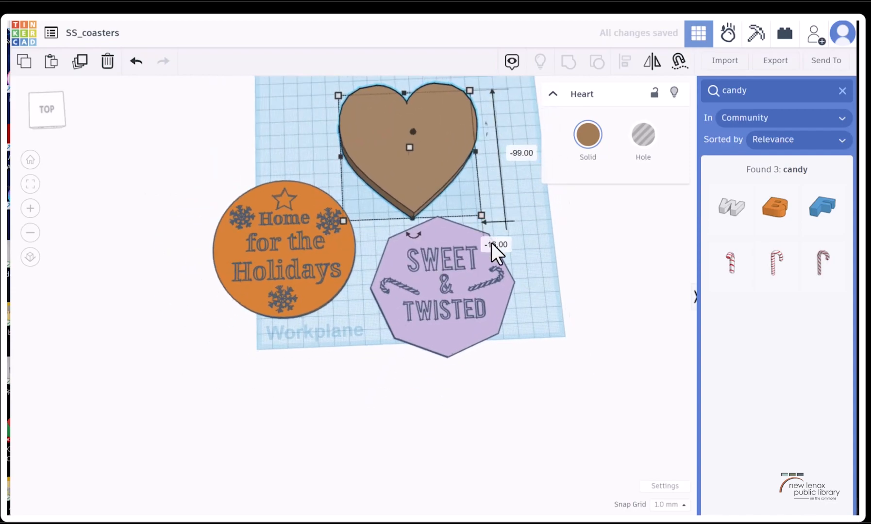
{"action": "left_click", "coordinate": [525, 158]}
{"action": "left_click", "coordinate": [434, 158]}
{"action": "left_click", "coordinate": [483, 215]}
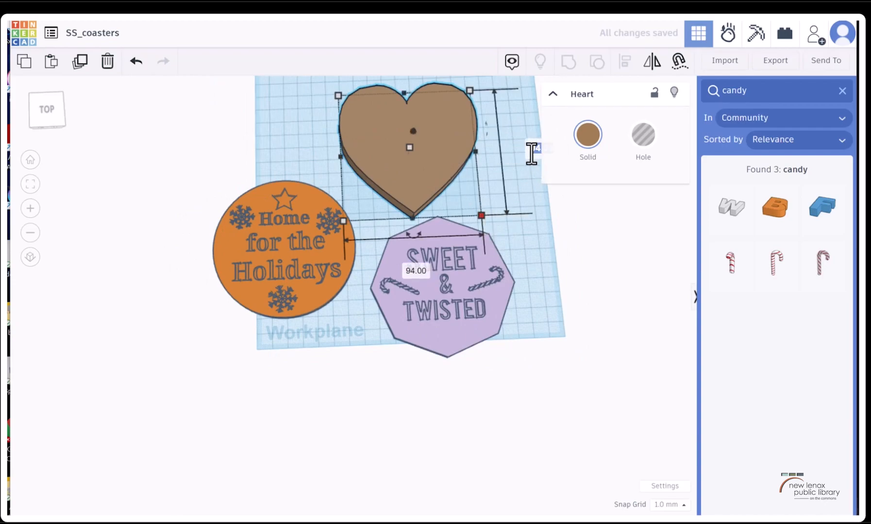
{"action": "type", "text": "9"}
{"action": "key", "text": "Return"}
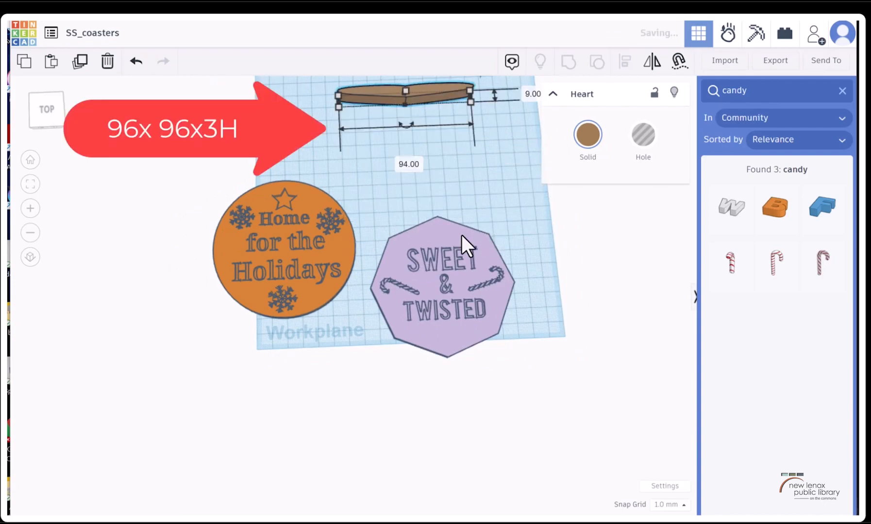
Set the heart's width and depth to 96 mm each and adjust its position behind the two coasters
{"action": "left_click", "coordinate": [409, 163]}
{"action": "type", "text": "9"}
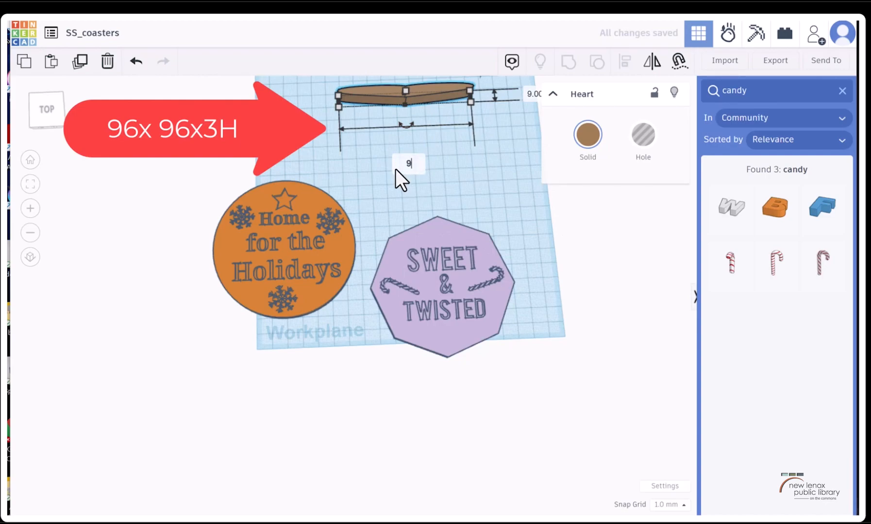
{"action": "type", "text": "6"}
{"action": "key", "text": "Return"}
{"action": "left_click", "coordinate": [525, 98]}
{"action": "type", "text": "96"}
{"action": "key", "text": "Return"}
{"action": "mouse_move", "coordinate": [416, 146]}
{"action": "left_mouse_down"}
{"action": "mouse_move", "coordinate": [325, 263]}
{"action": "mouse_move", "coordinate": [292, 251]}
{"action": "mouse_move", "coordinate": [469, 299]}
{"action": "mouse_move", "coordinate": [399, 159]}
{"action": "mouse_move", "coordinate": [408, 147]}
{"action": "left_mouse_up"}
{"action": "mouse_move", "coordinate": [46, 111]}
{"action": "left_mouse_down"}
{"action": "mouse_move", "coordinate": [44, 100]}
{"action": "mouse_move", "coordinate": [46, 110]}
{"action": "left_mouse_up"}
{"action": "mouse_move", "coordinate": [385, 157]}
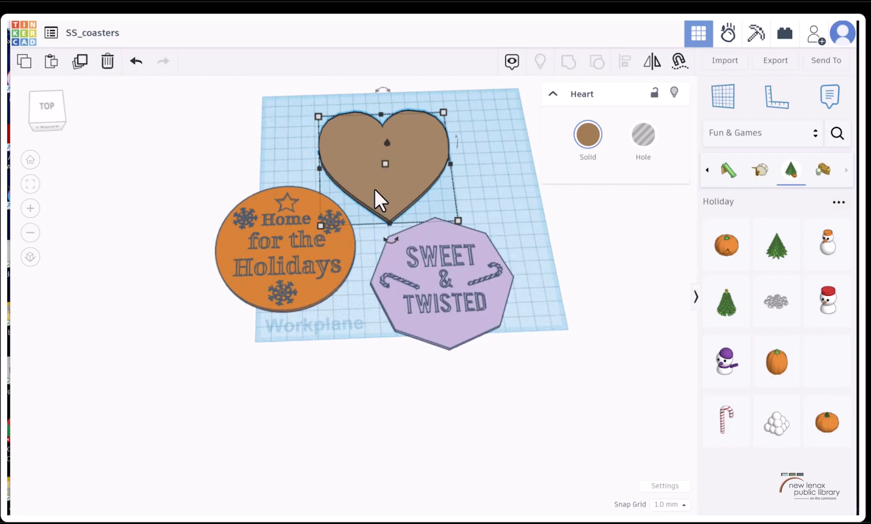
{"action": "left_click", "coordinate": [266, 267]}
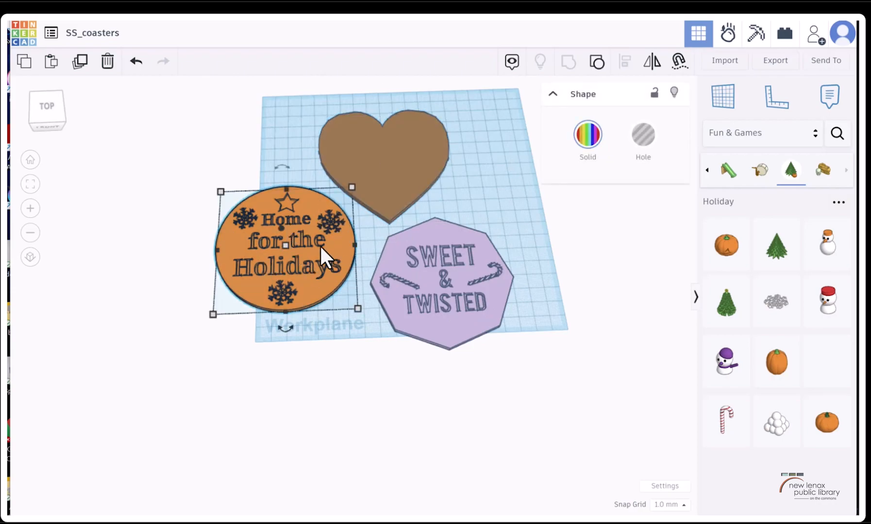
{"action": "left_click", "coordinate": [447, 275]}
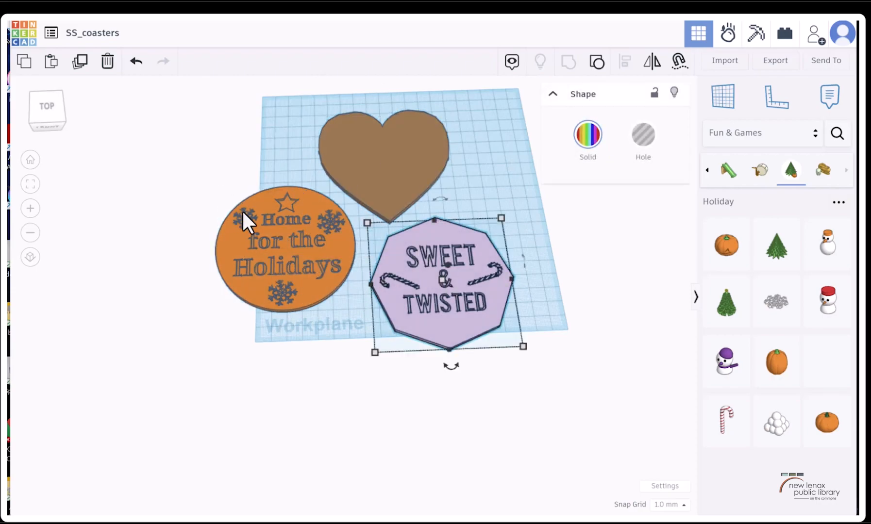